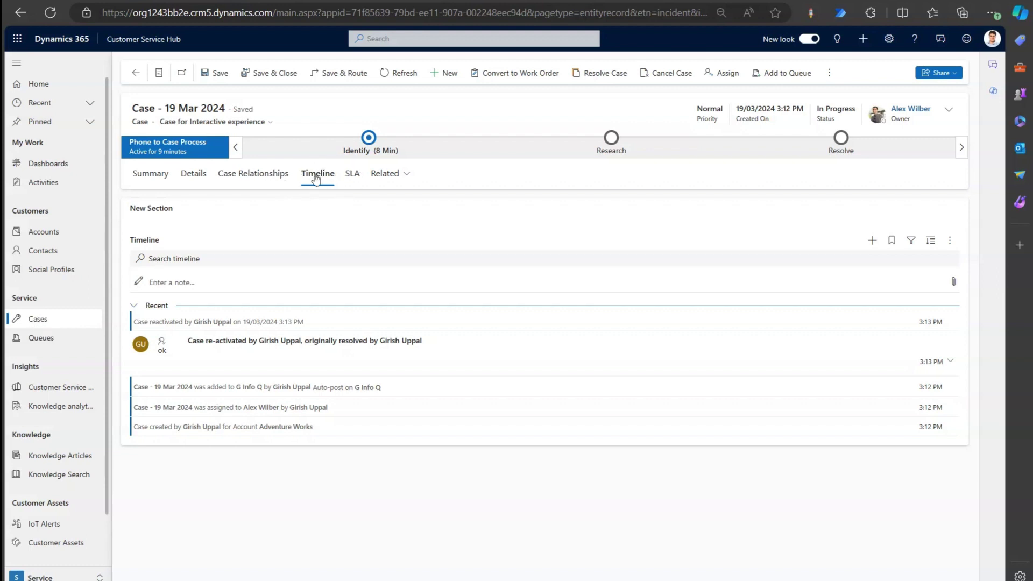
Switch the Case - 19 Mar 2024 form from its Timeline tab to the Summary tab.
{"action": "left_click", "coordinate": [160, 175]}
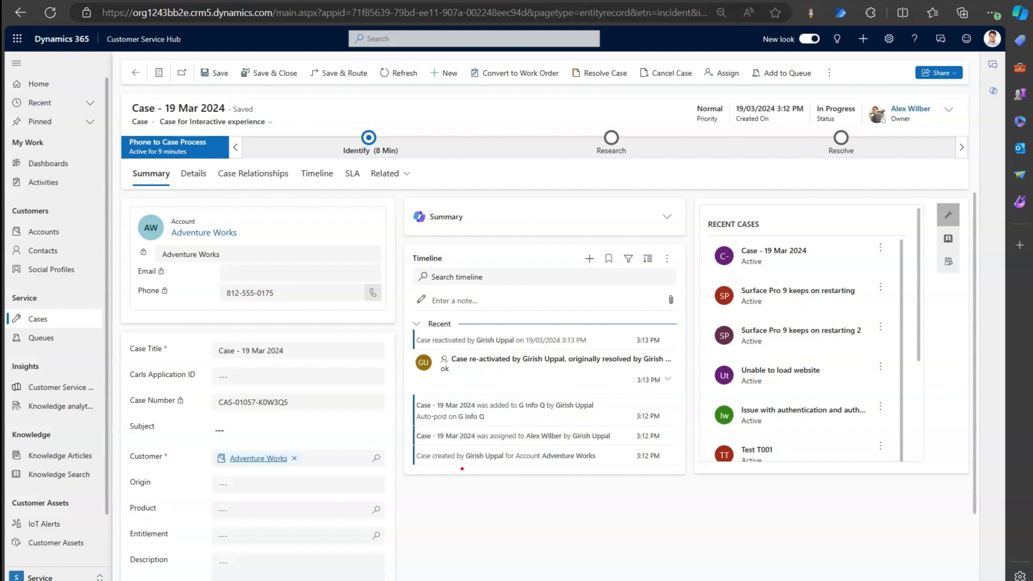
{"action": "mouse_move", "coordinate": [420, 471]}
{"action": "left_mouse_down"}
{"action": "mouse_move", "coordinate": [570, 469]}
{"action": "mouse_move", "coordinate": [604, 451]}
{"action": "mouse_move", "coordinate": [415, 451]}
{"action": "mouse_move", "coordinate": [413, 466]}
{"action": "left_mouse_up"}
{"action": "mouse_move", "coordinate": [418, 429]}
{"action": "left_mouse_down"}
{"action": "mouse_move", "coordinate": [405, 441]}
{"action": "mouse_move", "coordinate": [577, 444]}
{"action": "left_mouse_up"}
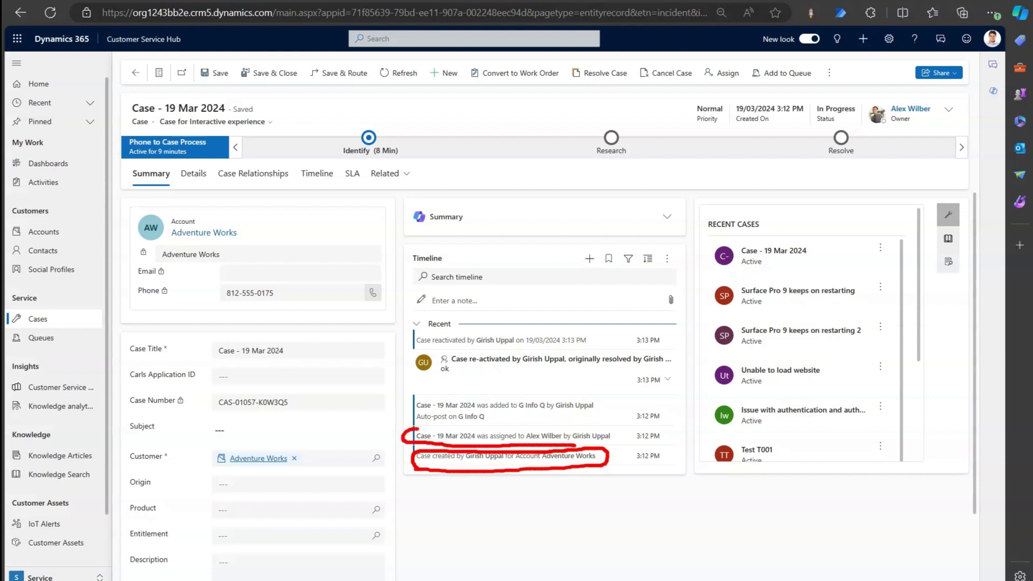
{"action": "mouse_move", "coordinate": [470, 394]}
{"action": "left_mouse_down"}
{"action": "mouse_move", "coordinate": [388, 408]}
{"action": "mouse_move", "coordinate": [450, 429]}
{"action": "left_mouse_up"}
{"action": "mouse_move", "coordinate": [455, 353]}
{"action": "left_mouse_down"}
{"action": "mouse_move", "coordinate": [405, 365]}
{"action": "mouse_move", "coordinate": [458, 386]}
{"action": "left_mouse_up"}
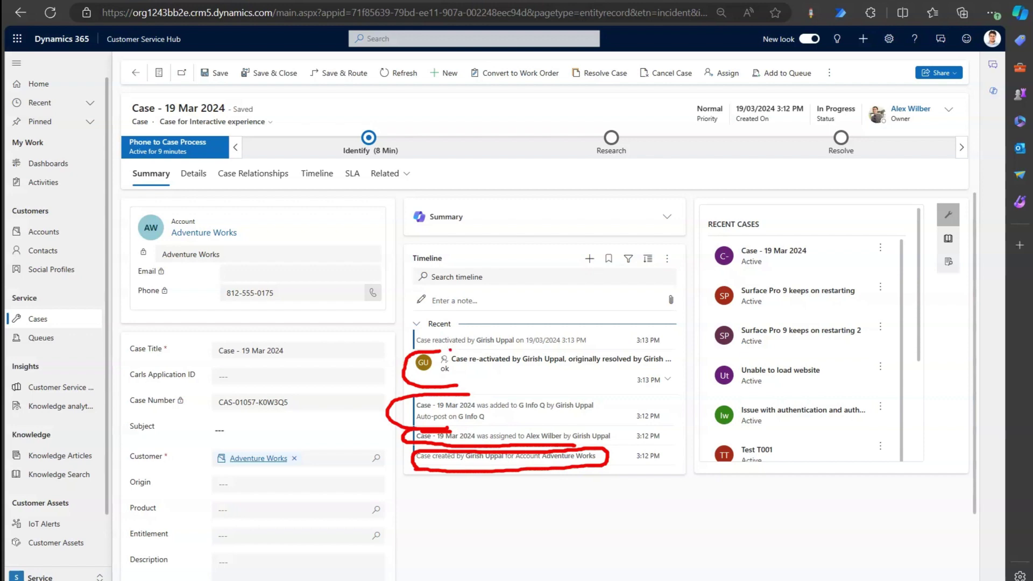
{"action": "mouse_move", "coordinate": [656, 350]}
{"action": "left_mouse_down"}
{"action": "mouse_move", "coordinate": [687, 384]}
{"action": "mouse_move", "coordinate": [674, 387]}
{"action": "left_mouse_up"}
{"action": "mouse_move", "coordinate": [447, 509]}
{"action": "left_mouse_down"}
{"action": "mouse_move", "coordinate": [469, 464]}
{"action": "mouse_move", "coordinate": [480, 481]}
{"action": "left_mouse_up"}
{"action": "left_click_drag", "start_coordinate": [591, 447], "coordinate": [642, 504]}
{"action": "left_click_drag", "start_coordinate": [589, 463], "coordinate": [608, 458]}
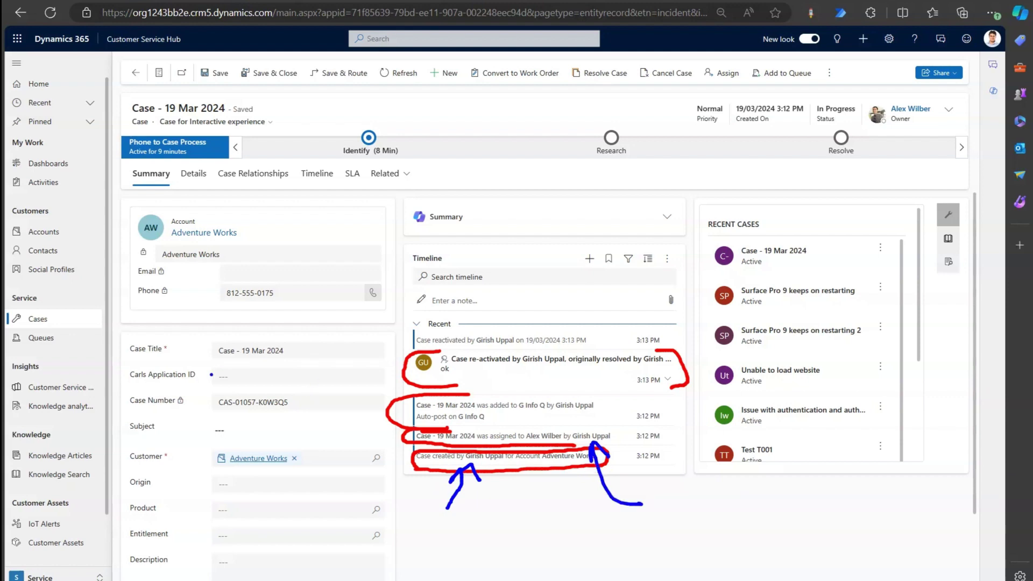
{"action": "mouse_move", "coordinate": [103, 398]}
{"action": "left_mouse_down"}
{"action": "mouse_move", "coordinate": [163, 375]}
{"action": "mouse_move", "coordinate": [170, 387]}
{"action": "left_mouse_up"}
{"action": "mouse_move", "coordinate": [103, 446]}
{"action": "left_mouse_down"}
{"action": "mouse_move", "coordinate": [141, 431]}
{"action": "mouse_move", "coordinate": [144, 446]}
{"action": "left_mouse_up"}
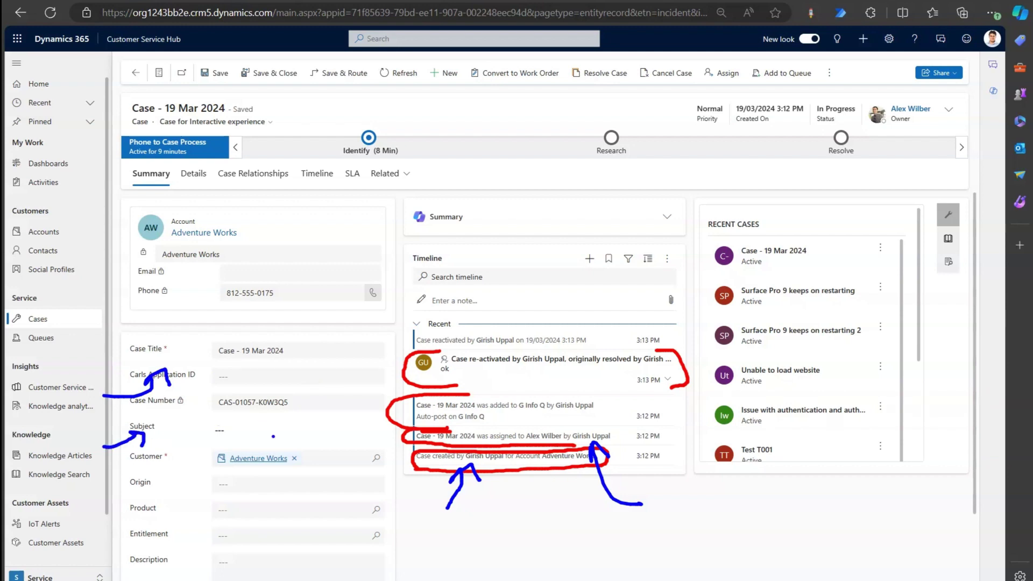
{"action": "left_click_drag", "start_coordinate": [273, 436], "coordinate": [381, 580]}
{"action": "left_click_drag", "start_coordinate": [471, 580], "coordinate": [484, 477]}
{"action": "left_click_drag", "start_coordinate": [465, 514], "coordinate": [506, 504]}
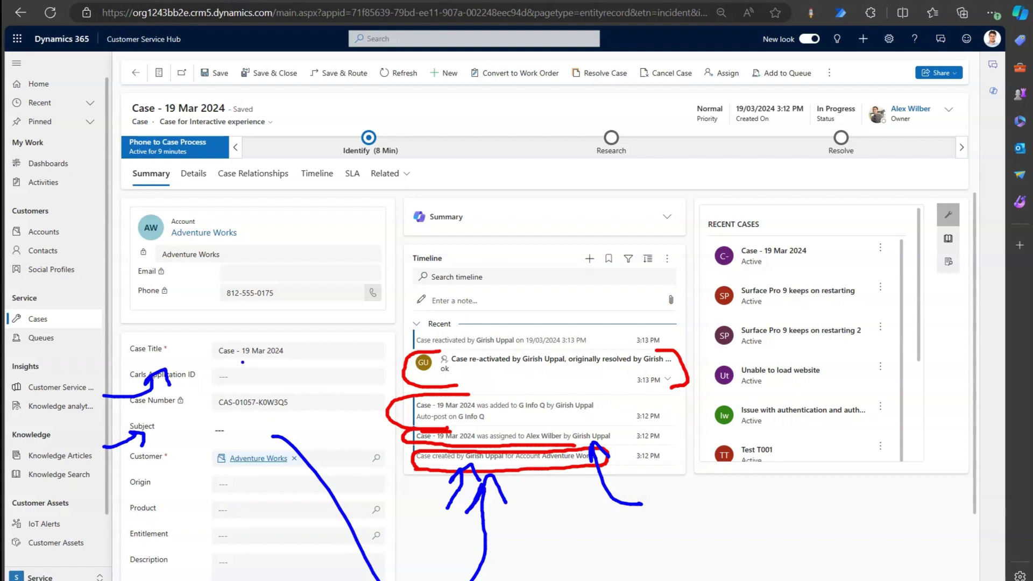
{"action": "key", "text": "Escape"}
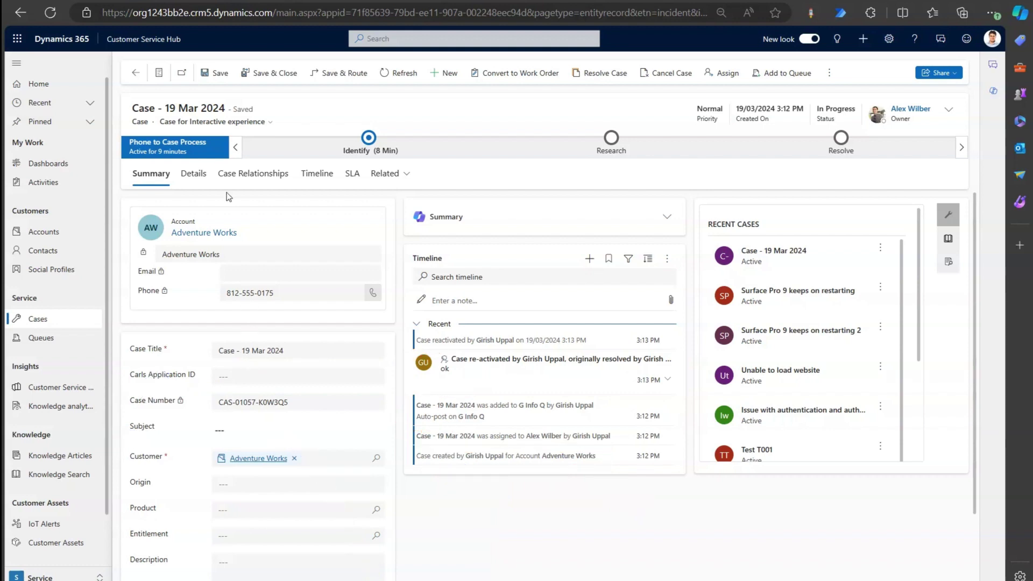
Open Advanced Settings' Activity Feeds Rules list and scroll down to the Case rules.
{"action": "left_click", "coordinate": [890, 38]}
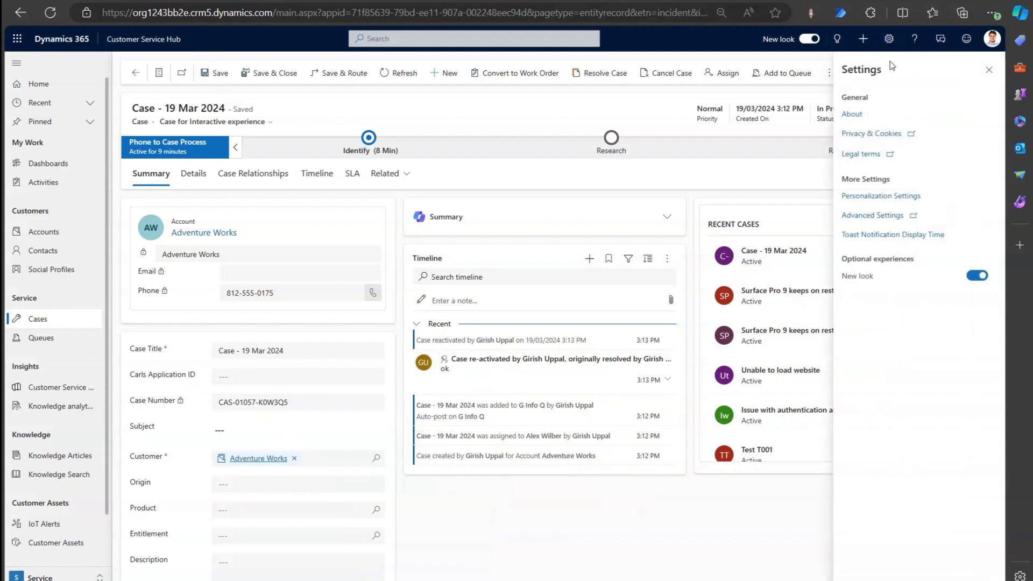
{"action": "left_click", "coordinate": [883, 216]}
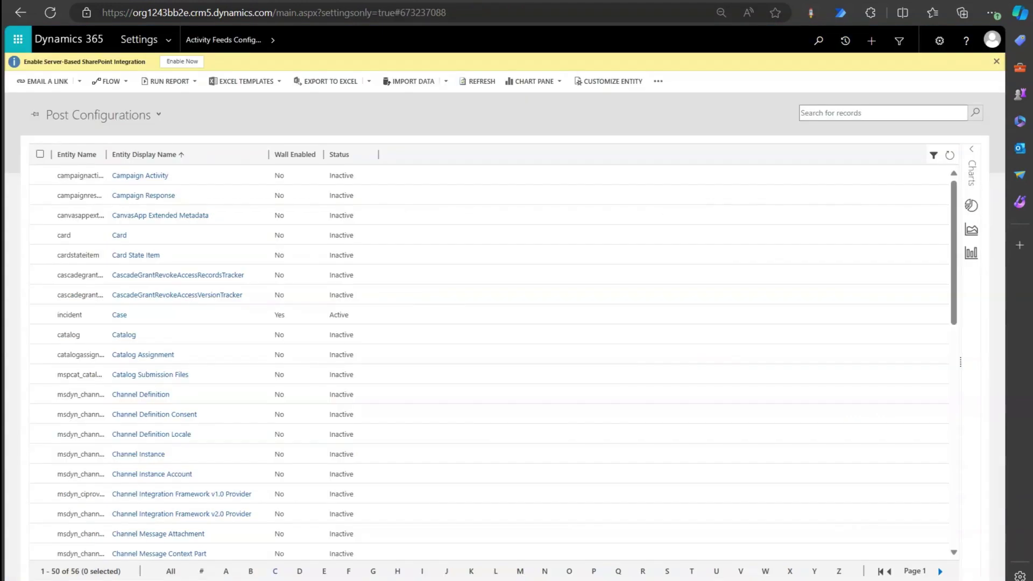
{"action": "left_click", "coordinate": [168, 40]}
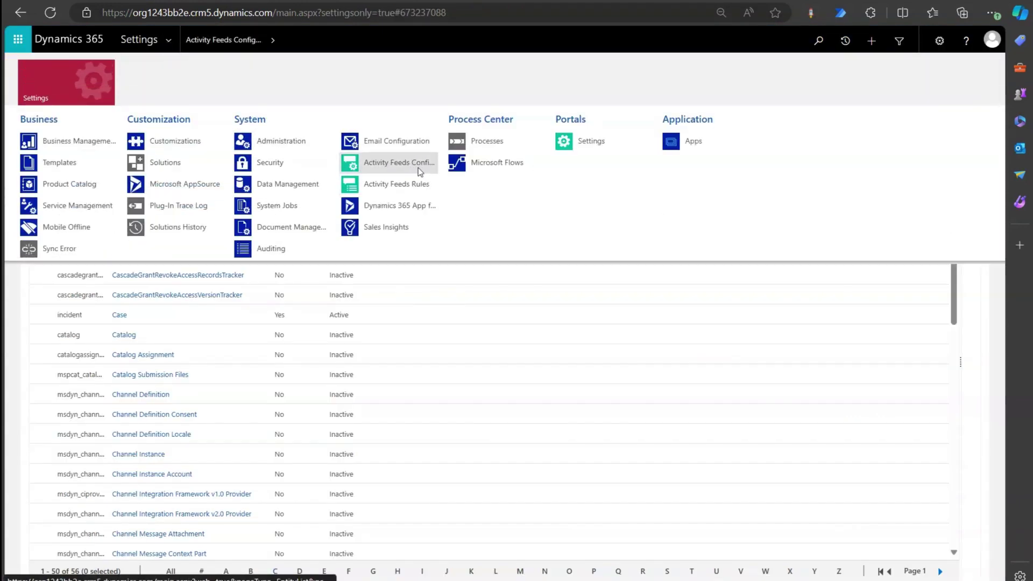
{"action": "left_click", "coordinate": [423, 189]}
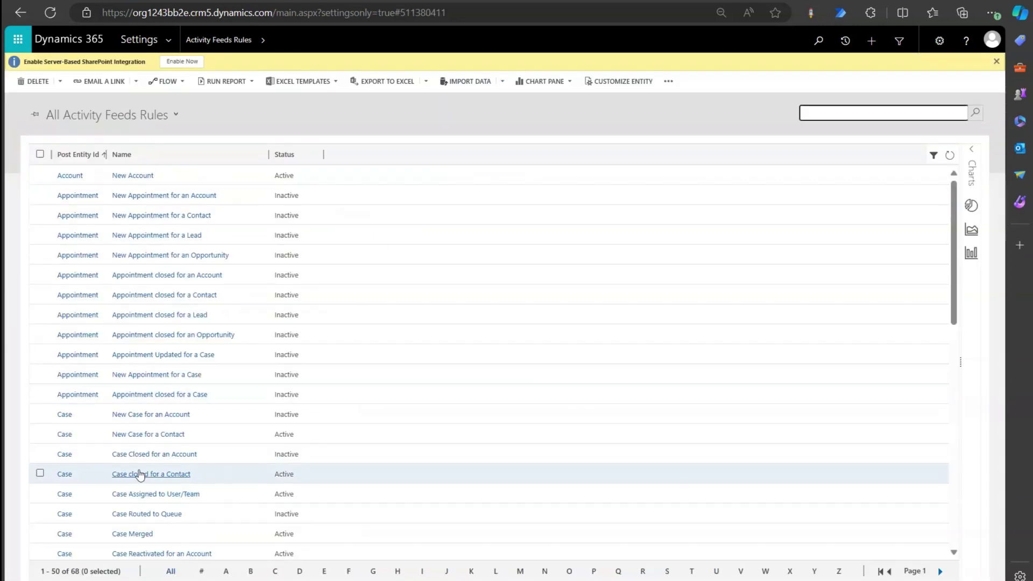
{"action": "scroll", "coordinate": [957, 351], "scroll_direction": "down", "scroll_amount": 4}
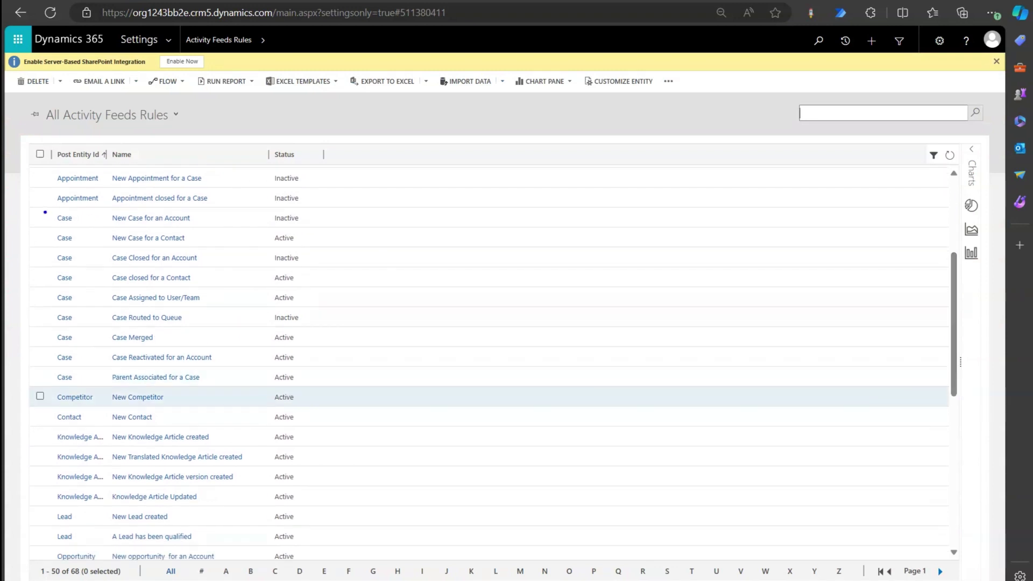
Mark the Case rules: New Case for an Account, Case closed, Assigned, Routed to Queue, Merged.
{"action": "left_click_drag", "start_coordinate": [43, 211], "coordinate": [221, 386]}
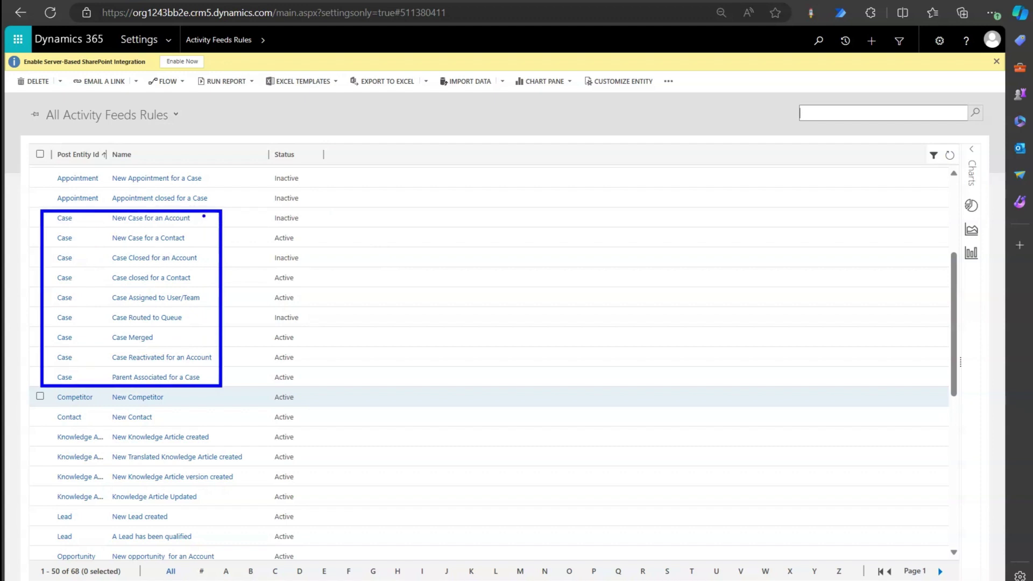
{"action": "mouse_move", "coordinate": [211, 187]}
{"action": "left_mouse_down"}
{"action": "mouse_move", "coordinate": [197, 223]}
{"action": "mouse_move", "coordinate": [214, 227]}
{"action": "left_mouse_up"}
{"action": "left_click_drag", "start_coordinate": [113, 250], "coordinate": [107, 279]}
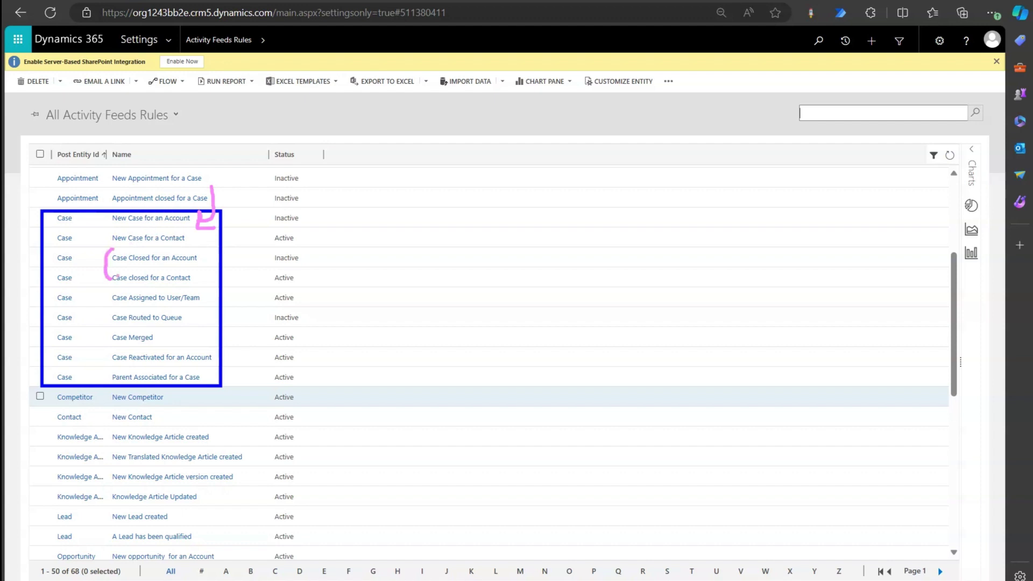
{"action": "mouse_move", "coordinate": [253, 266]}
{"action": "left_mouse_down"}
{"action": "mouse_move", "coordinate": [226, 302]}
{"action": "mouse_move", "coordinate": [217, 291]}
{"action": "mouse_move", "coordinate": [220, 305]}
{"action": "left_mouse_up"}
{"action": "mouse_move", "coordinate": [65, 304]}
{"action": "left_mouse_down"}
{"action": "mouse_move", "coordinate": [102, 327]}
{"action": "mouse_move", "coordinate": [233, 333]}
{"action": "mouse_move", "coordinate": [164, 337]}
{"action": "mouse_move", "coordinate": [177, 347]}
{"action": "left_mouse_up"}
{"action": "mouse_move", "coordinate": [82, 360]}
{"action": "left_mouse_down"}
{"action": "mouse_move", "coordinate": [104, 354]}
{"action": "mouse_move", "coordinate": [121, 415]}
{"action": "mouse_move", "coordinate": [140, 396]}
{"action": "left_mouse_up"}
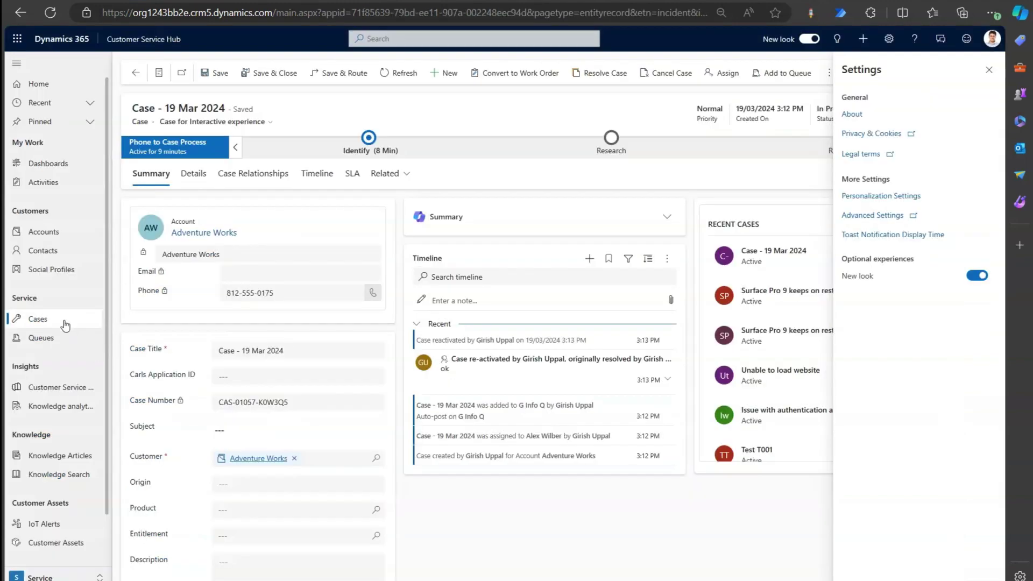
{"action": "left_click", "coordinate": [62, 319]}
From the Cases list, create and save case 'Case 0001' with customer Adventure Works Electronics.
{"action": "left_click", "coordinate": [61, 319]}
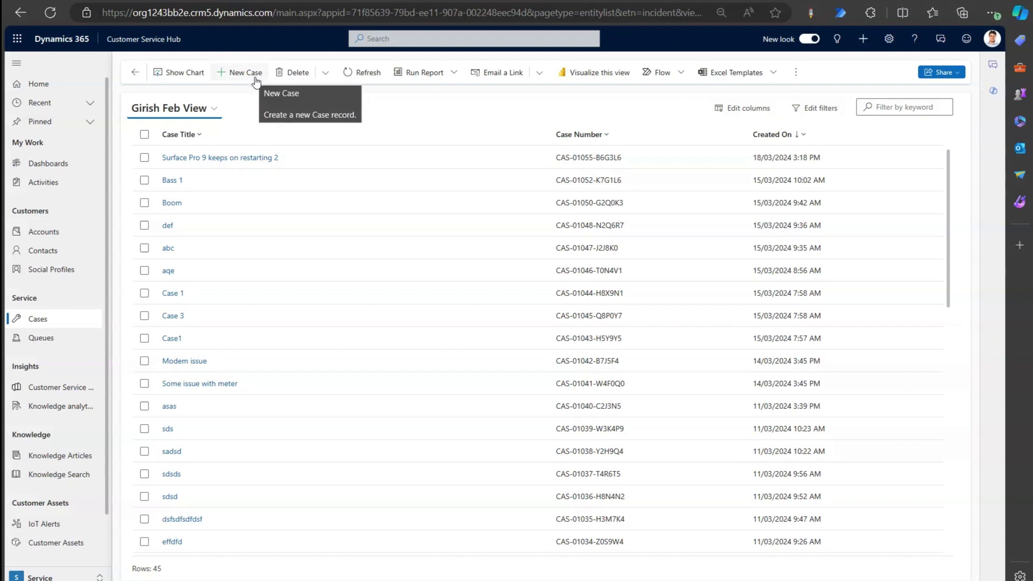
{"action": "left_click", "coordinate": [251, 78]}
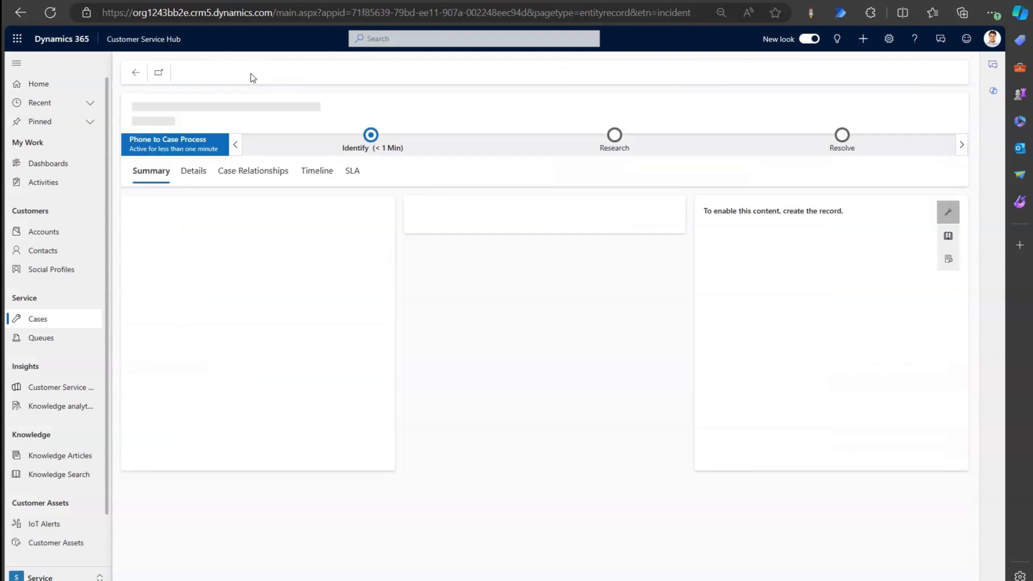
{"action": "left_click", "coordinate": [243, 217]}
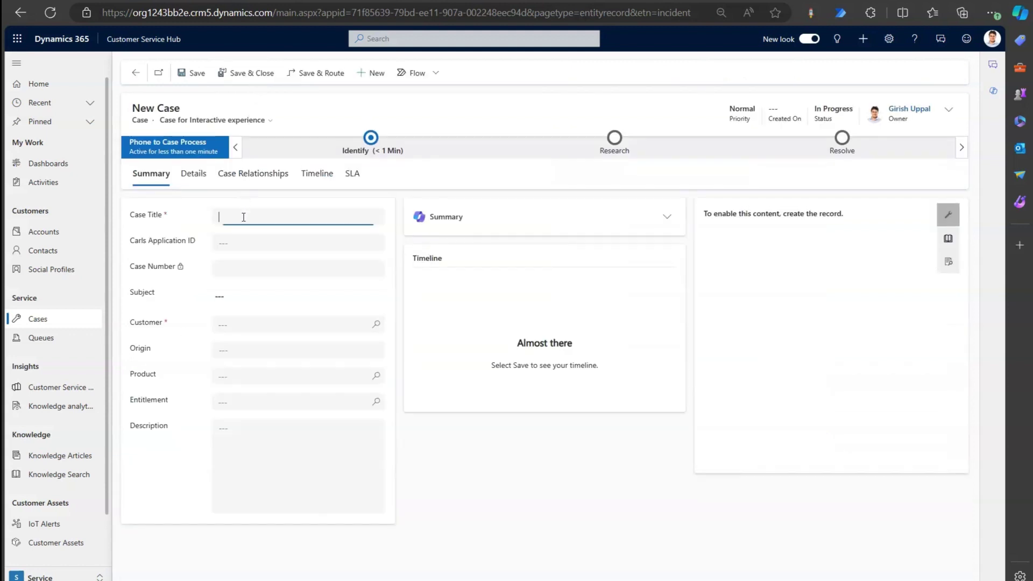
{"action": "type", "text": "Case 010"}
{"action": "type", "text": "1"}
{"action": "left_click", "coordinate": [223, 326]}
{"action": "key", "text": "Return"}
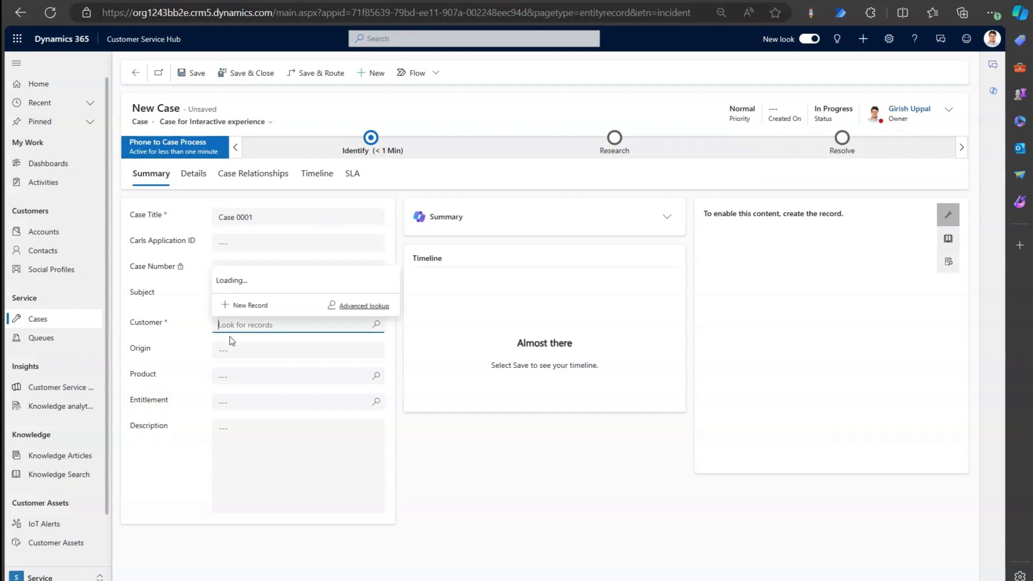
{"action": "left_click", "coordinate": [259, 286]}
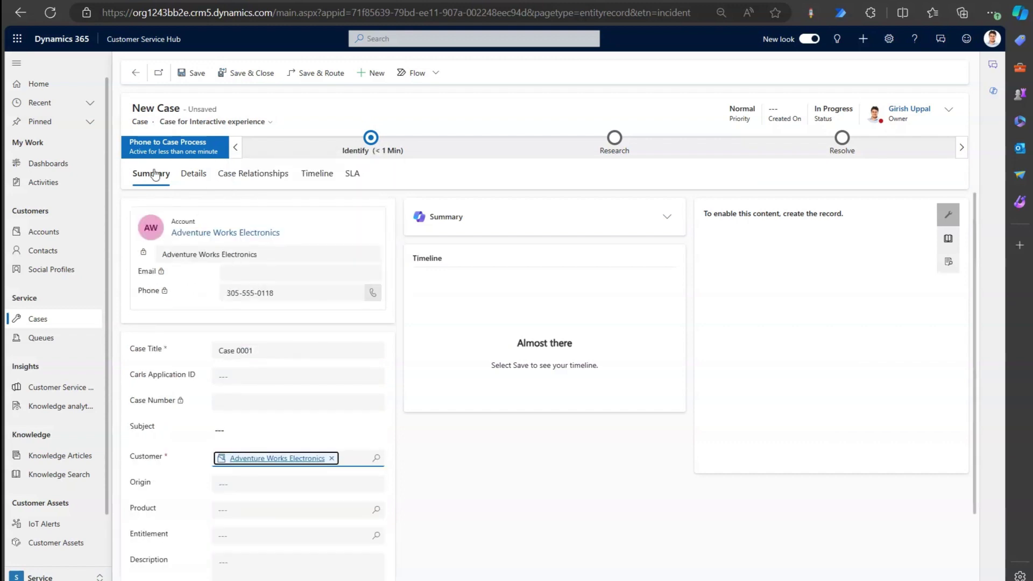
{"action": "left_click", "coordinate": [187, 72]}
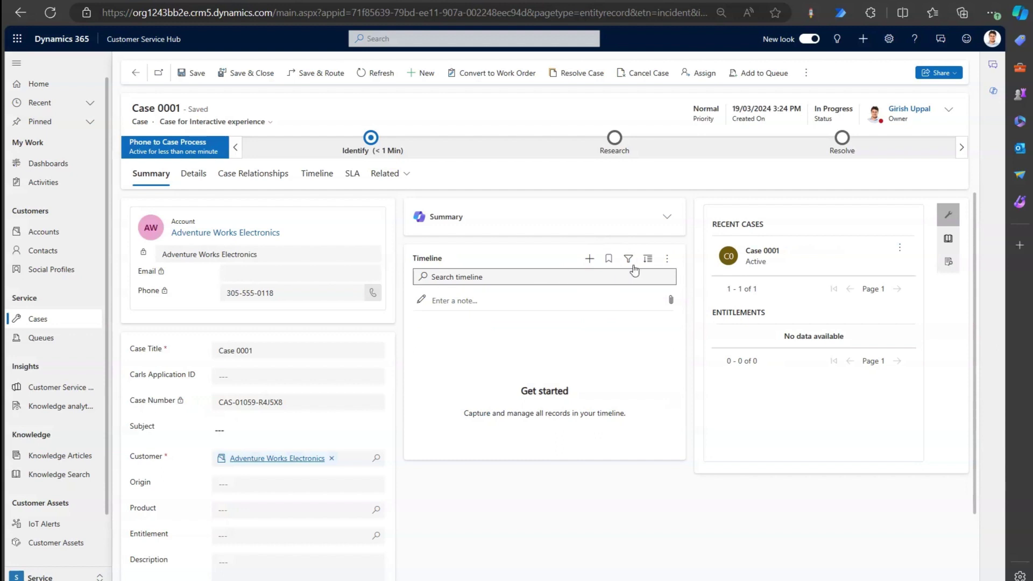
Refresh Case 0001's timeline four times, finding no automatic posts, then return to Cases.
{"action": "left_click", "coordinate": [668, 259]}
{"action": "left_click", "coordinate": [690, 280]}
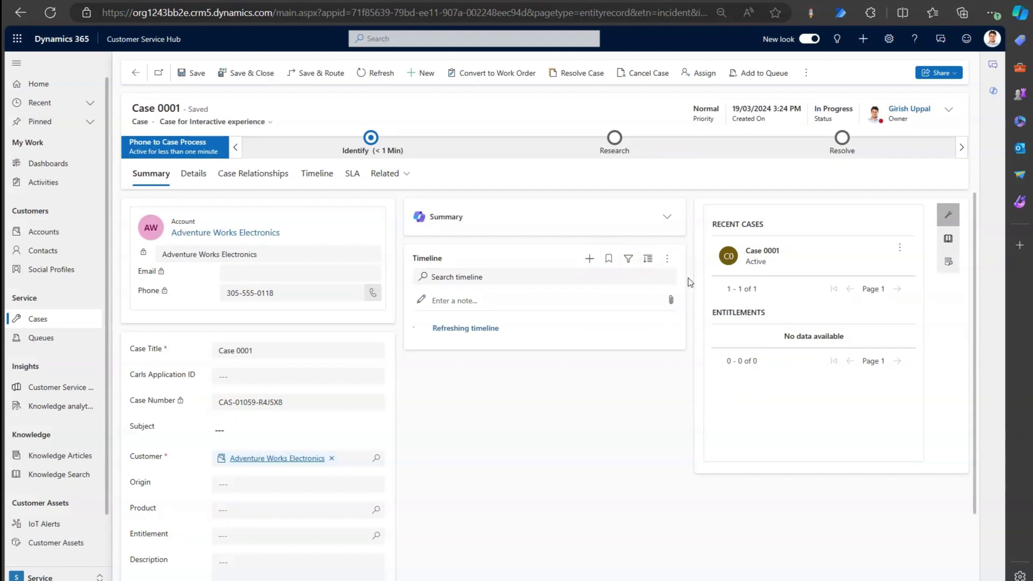
{"action": "left_click", "coordinate": [668, 259]}
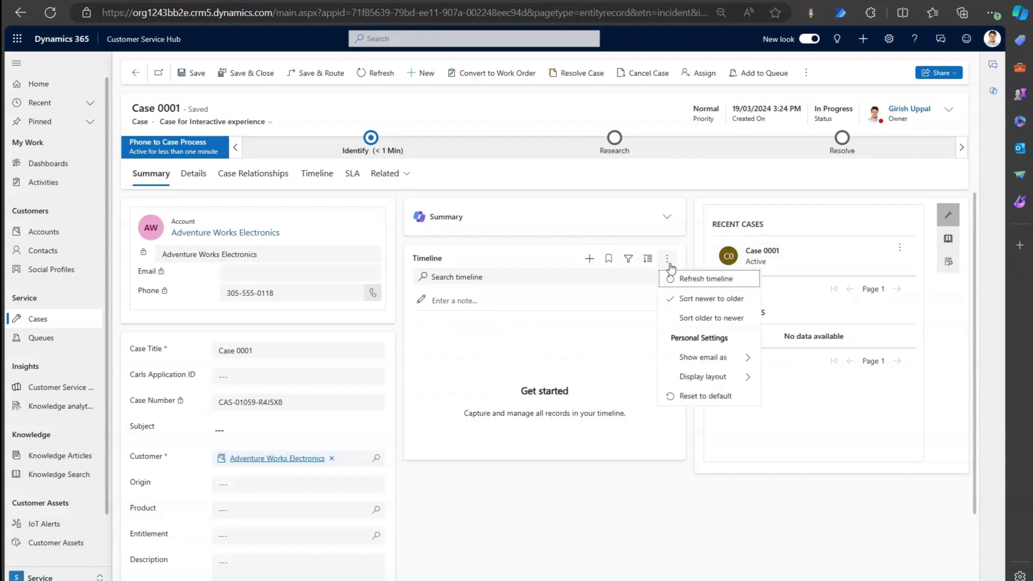
{"action": "left_click", "coordinate": [684, 280]}
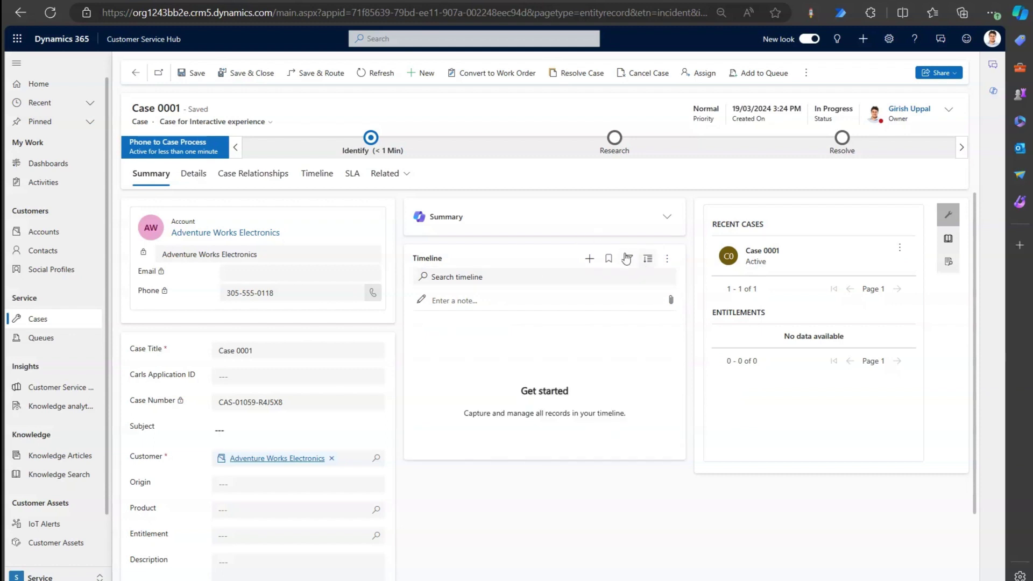
{"action": "left_click", "coordinate": [668, 259]}
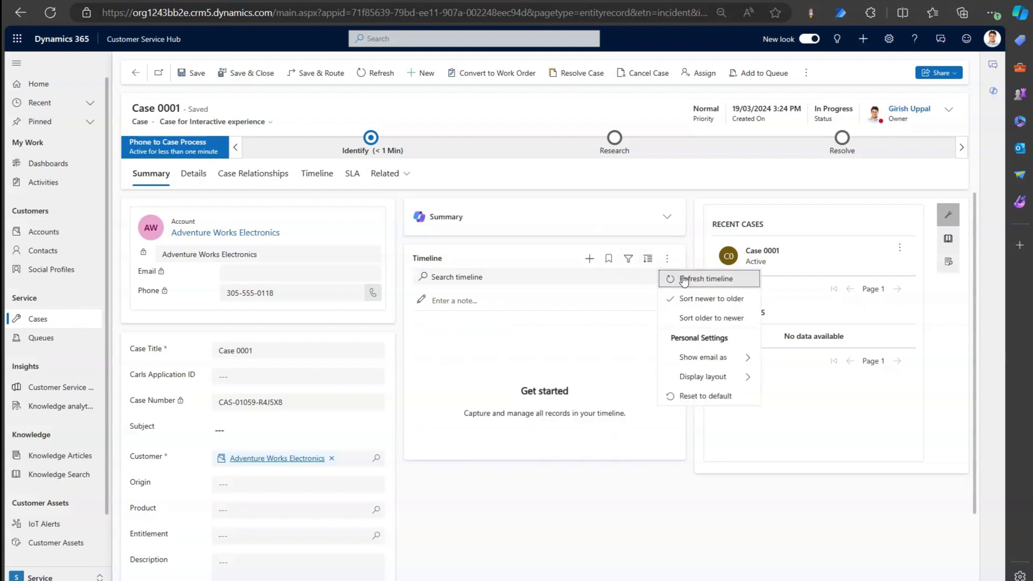
{"action": "left_click", "coordinate": [683, 279]}
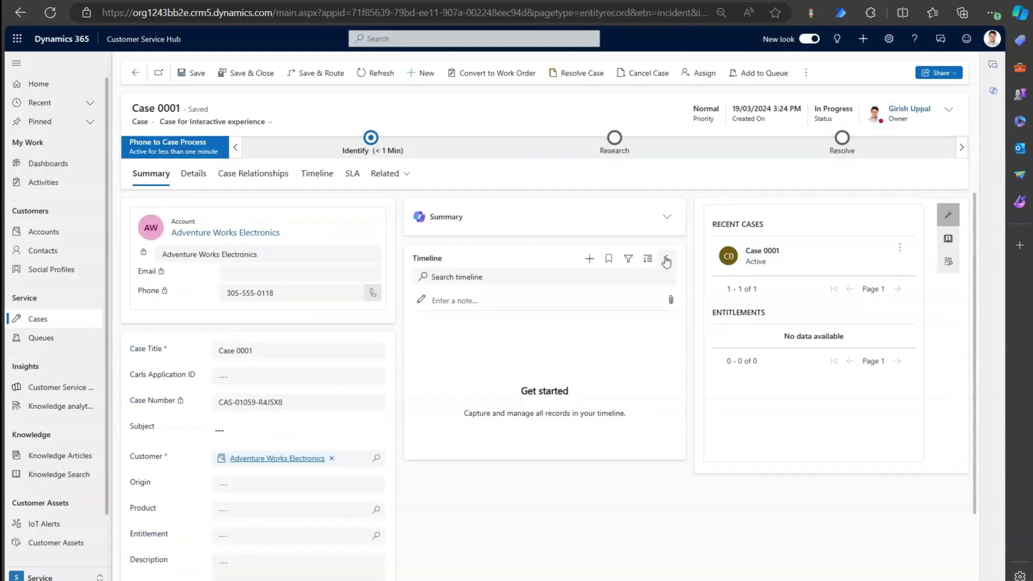
{"action": "left_click", "coordinate": [666, 261]}
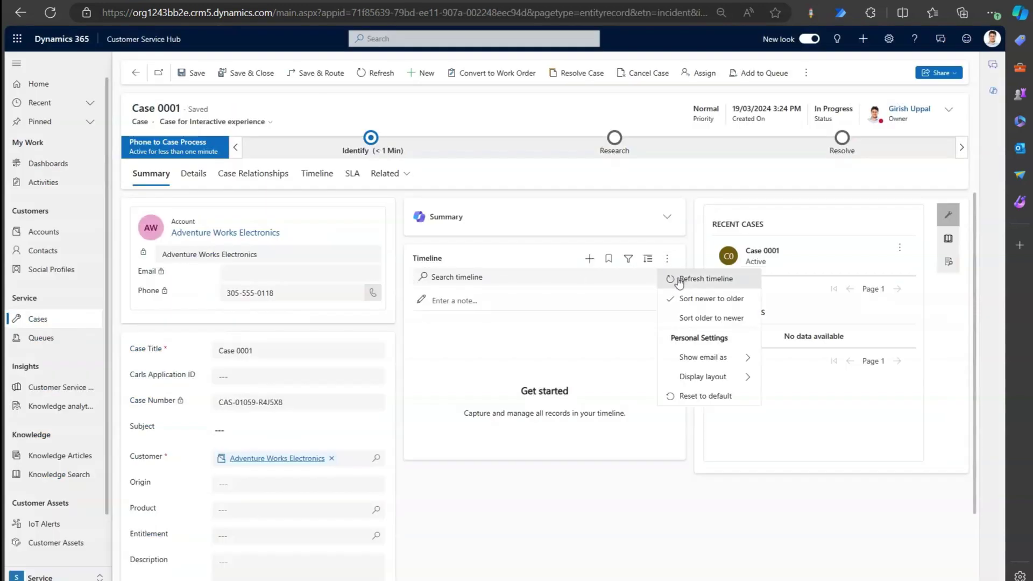
{"action": "left_click", "coordinate": [672, 279]}
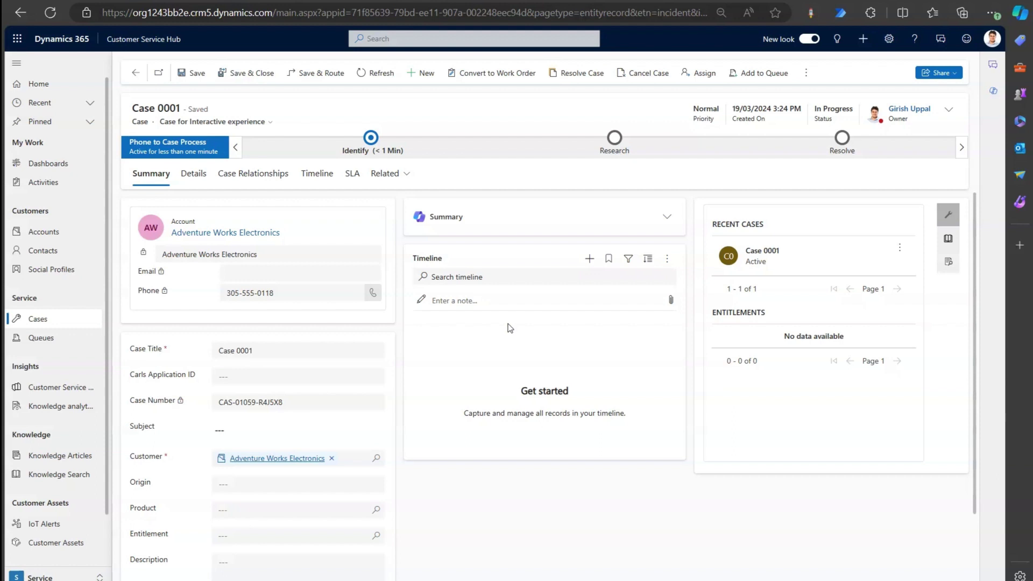
{"action": "left_click", "coordinate": [37, 319]}
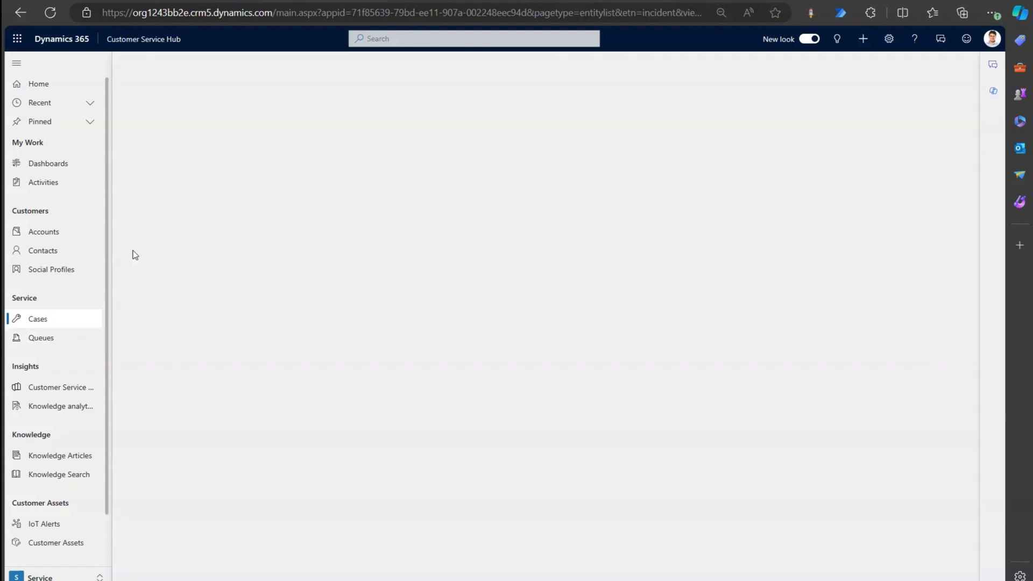
{"action": "left_click", "coordinate": [185, 181]}
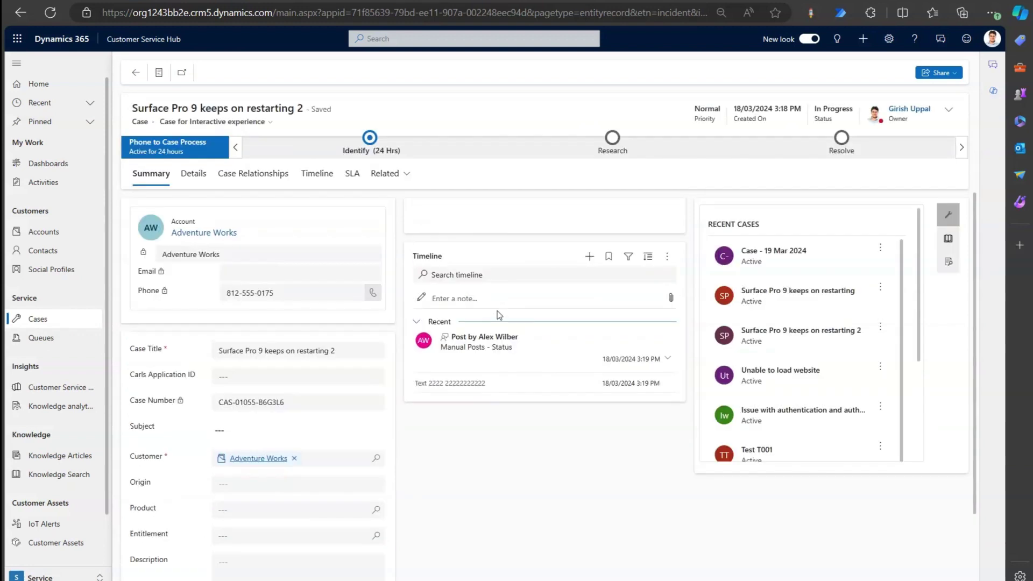
{"action": "left_click", "coordinate": [80, 320]}
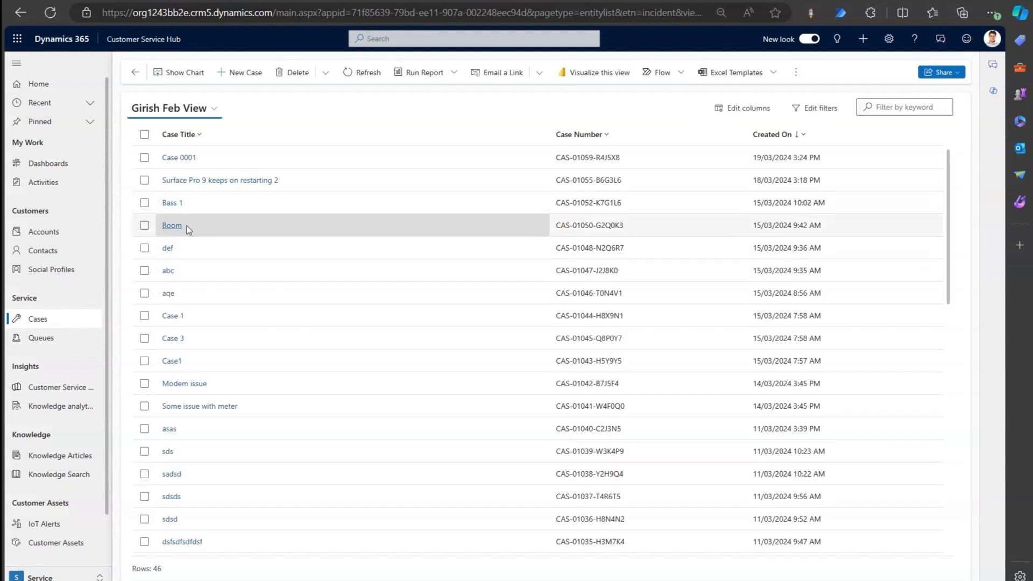
{"action": "left_click", "coordinate": [775, 134]}
{"action": "left_click", "coordinate": [795, 177]}
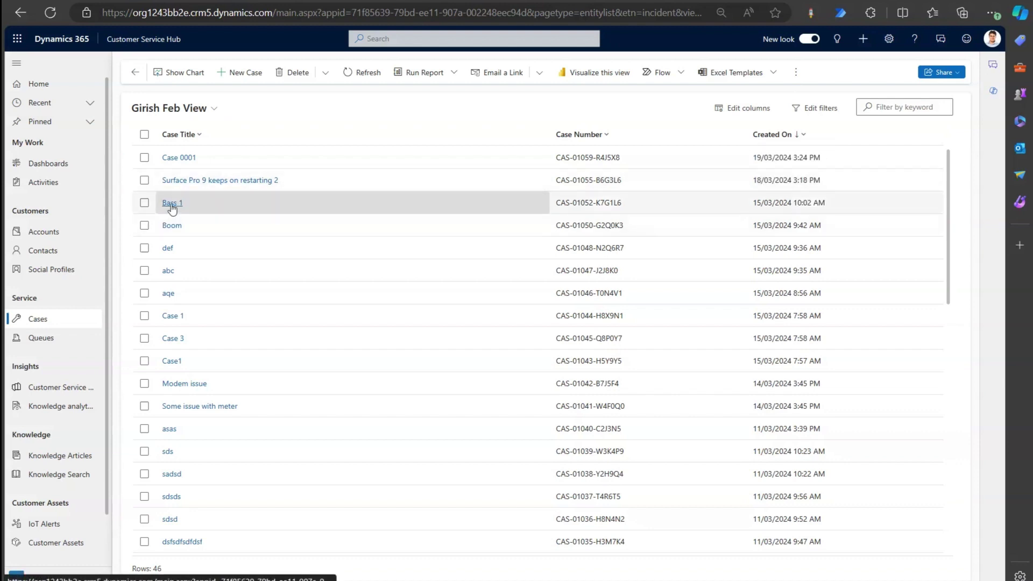
{"action": "left_click", "coordinate": [192, 181]}
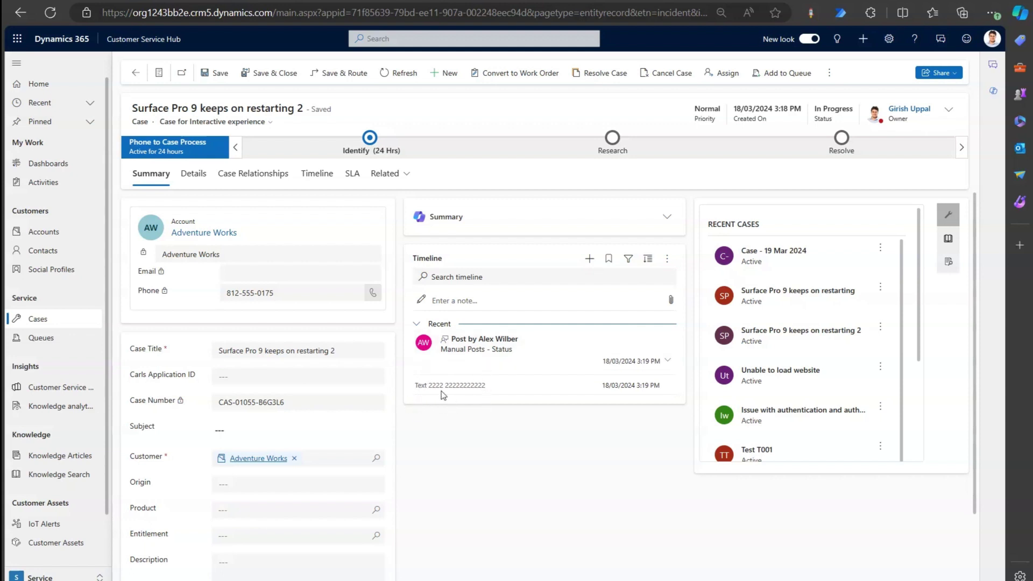
{"action": "left_click", "coordinate": [43, 327]}
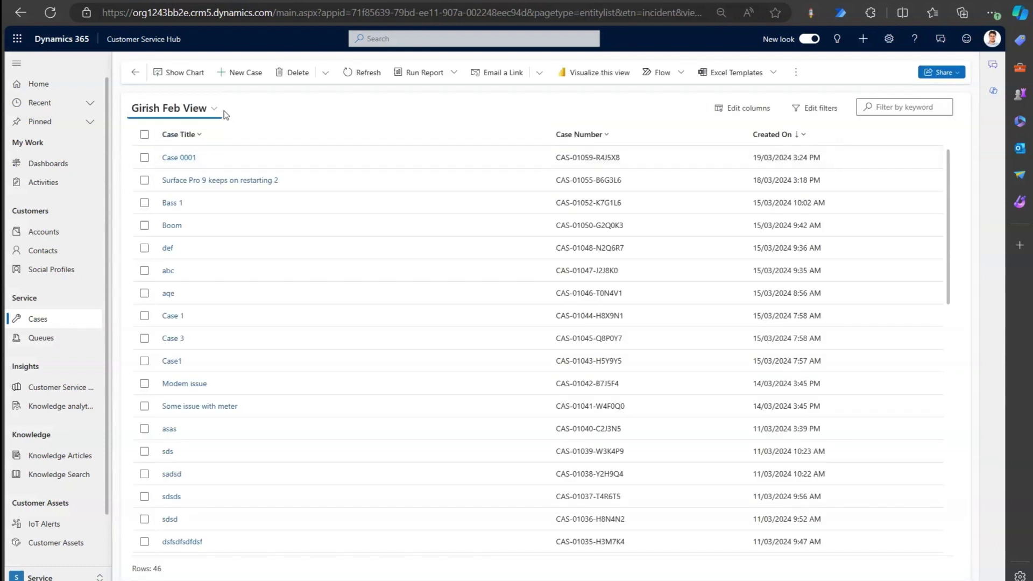
Create and save 'Case 007', choosing a contact as customer via the Contacts filter.
{"action": "left_click", "coordinate": [242, 75]}
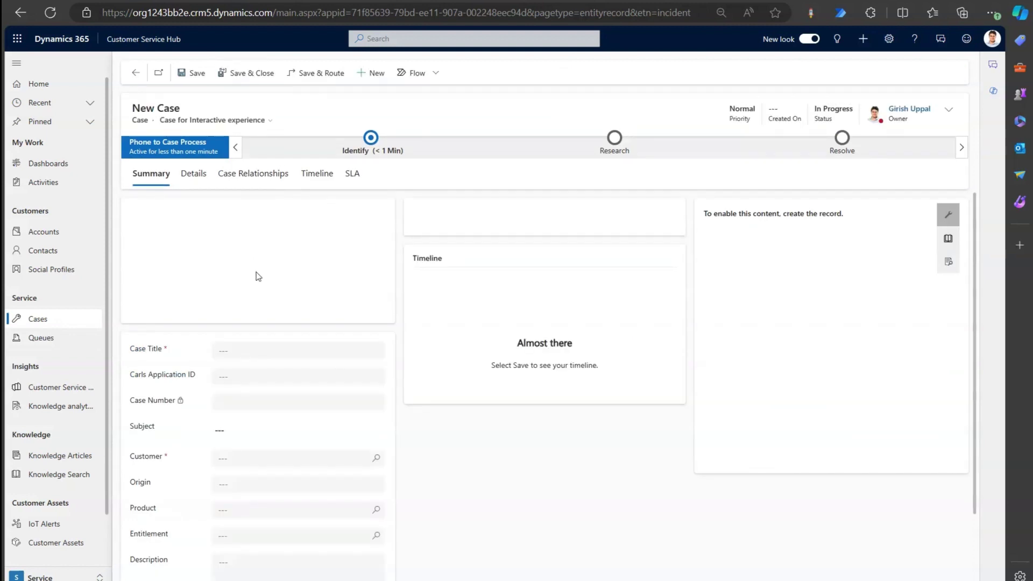
{"action": "left_click", "coordinate": [244, 215]}
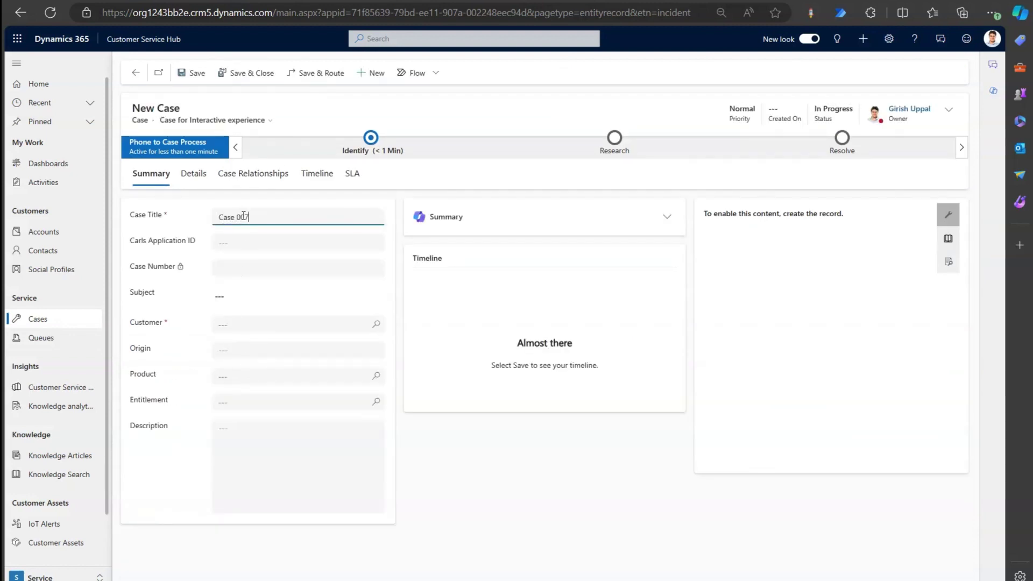
{"action": "left_click", "coordinate": [230, 324]}
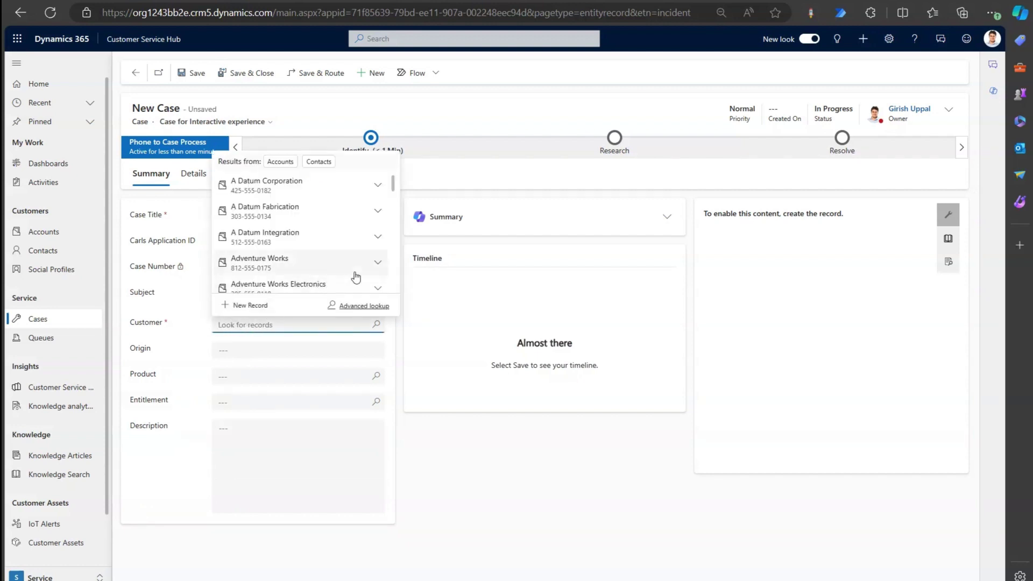
{"action": "left_click", "coordinate": [379, 265]}
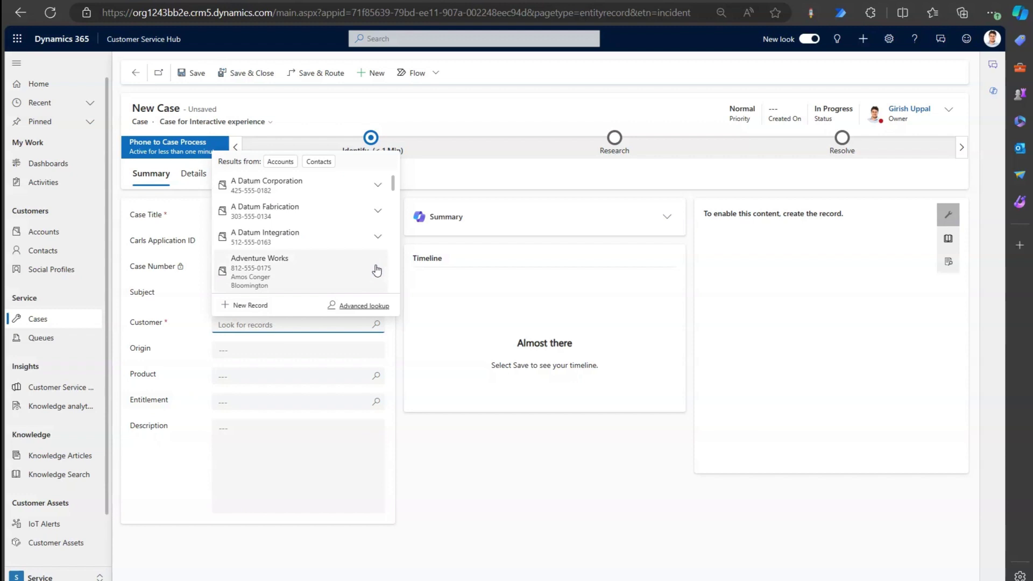
{"action": "left_click", "coordinate": [319, 161]}
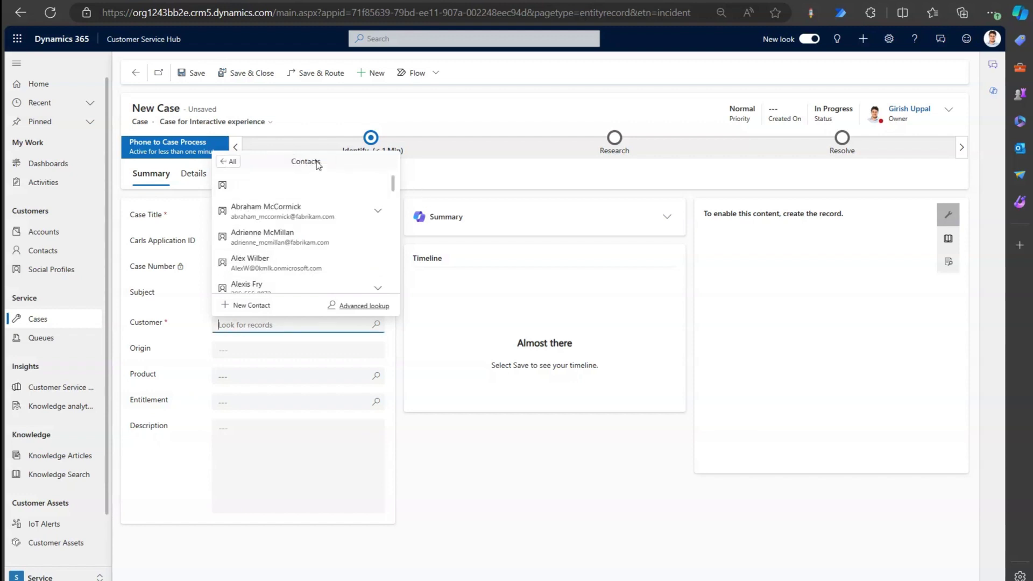
{"action": "left_click", "coordinate": [264, 264]}
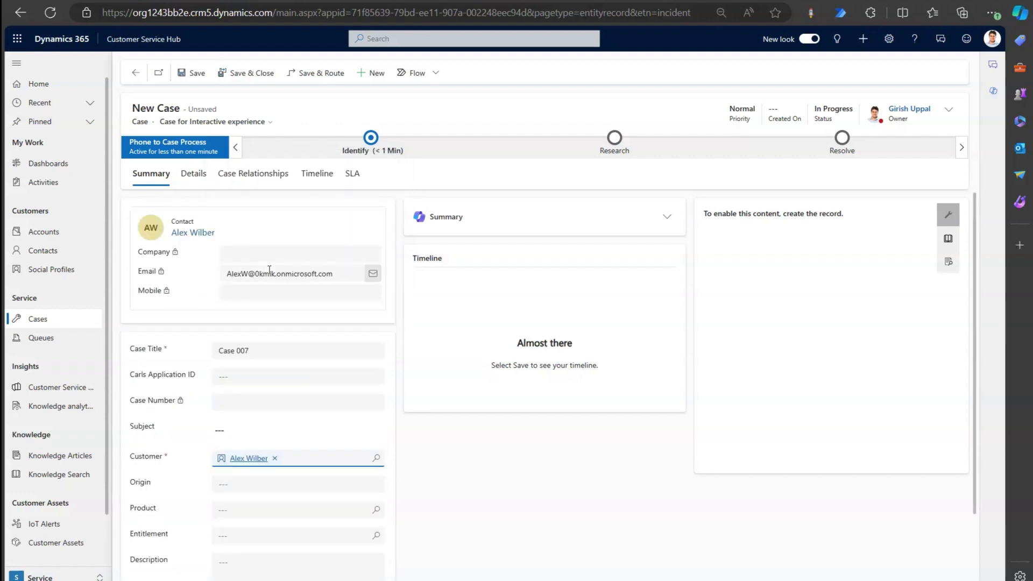
{"action": "left_click", "coordinate": [196, 74]}
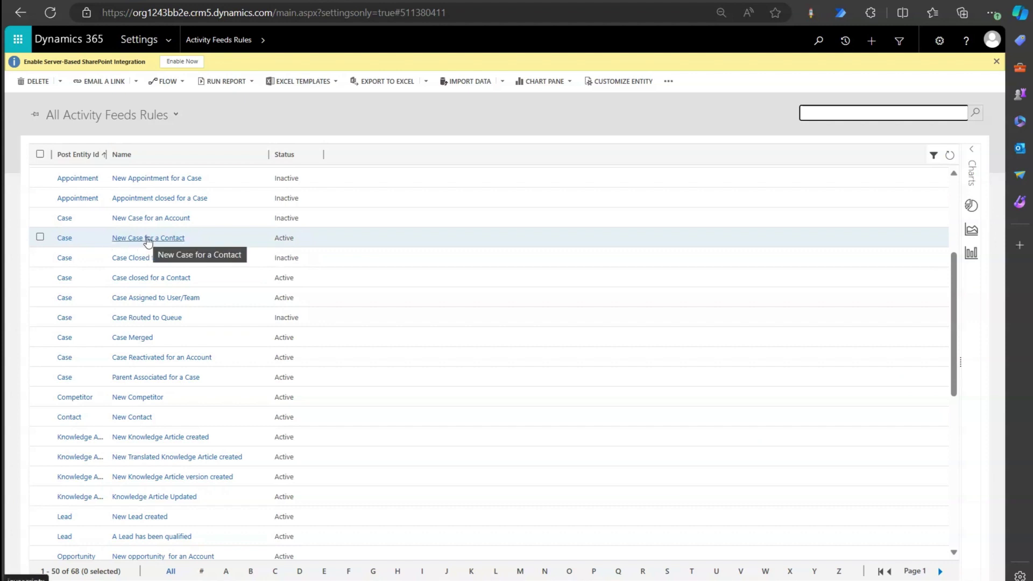
Deactivate the New Case for a Contact feed rule and confirm the deactivation.
{"action": "left_click", "coordinate": [40, 237]}
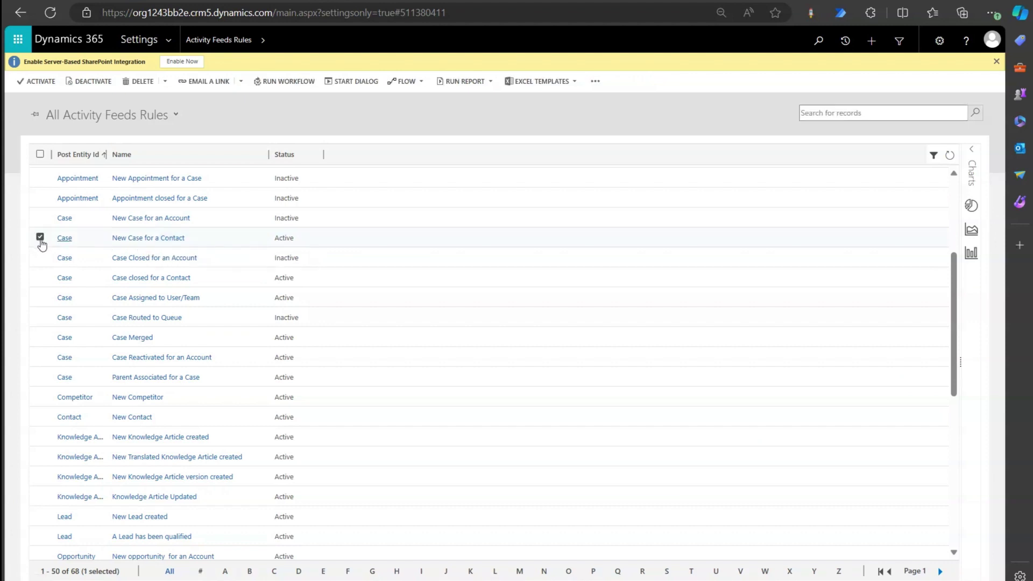
{"action": "left_click", "coordinate": [79, 82]}
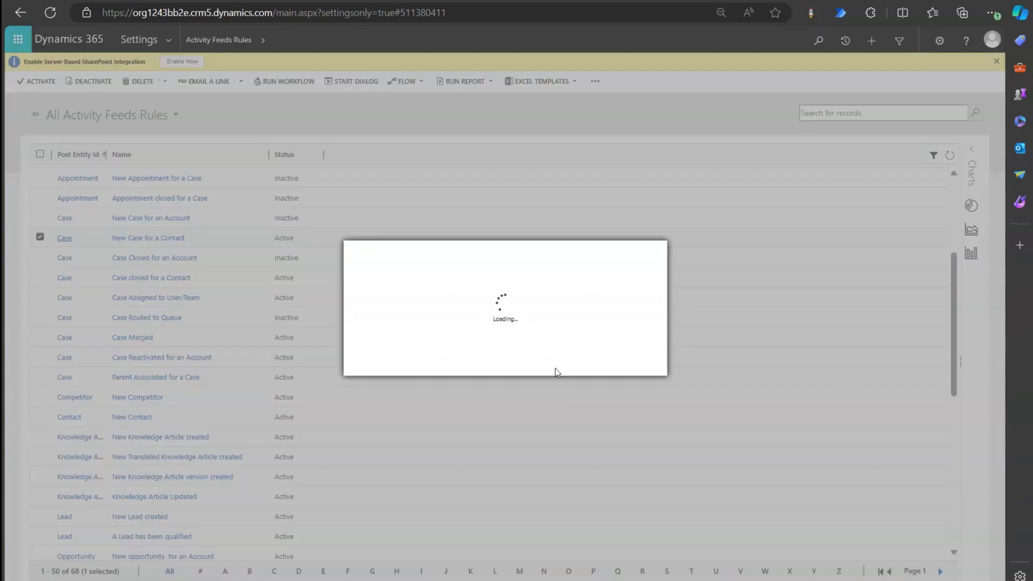
{"action": "left_click", "coordinate": [576, 368]}
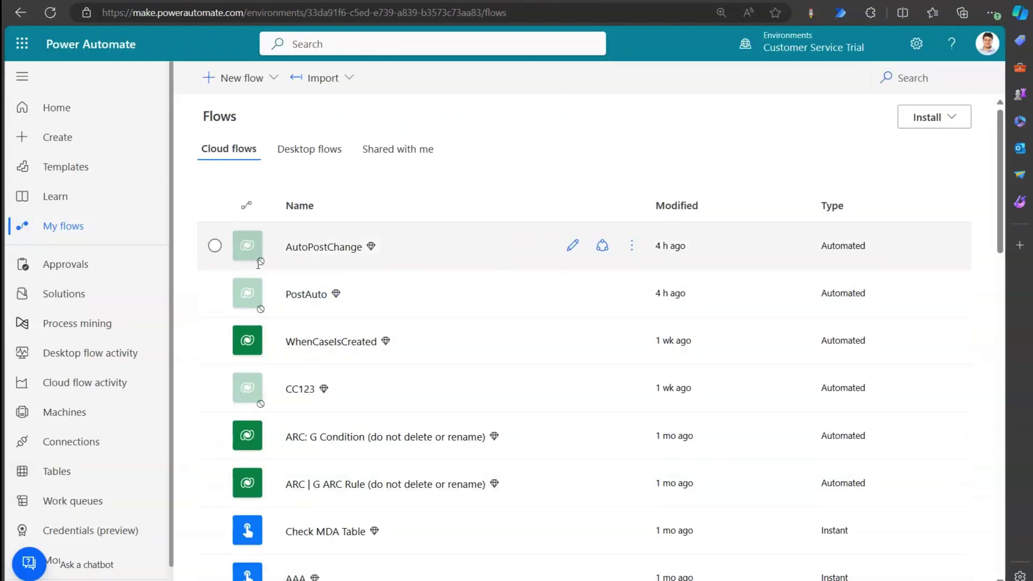
Create automated flow PostCreate-CaseRecordCreation with Dataverse trigger 'When a row is added, modified or deleted'.
{"action": "left_click", "coordinate": [272, 84]}
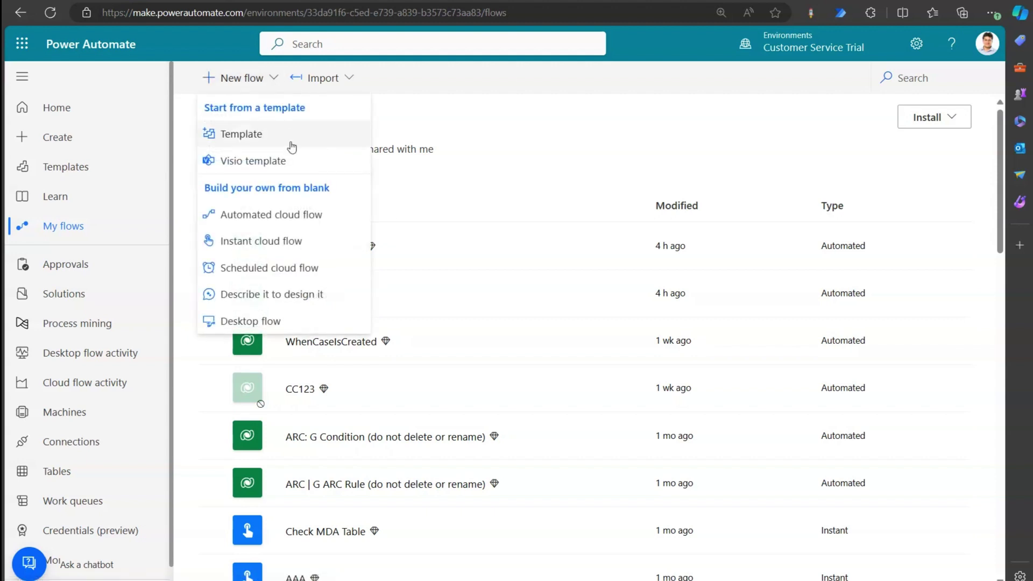
{"action": "left_click", "coordinate": [295, 218]}
{"action": "left_click", "coordinate": [541, 177]}
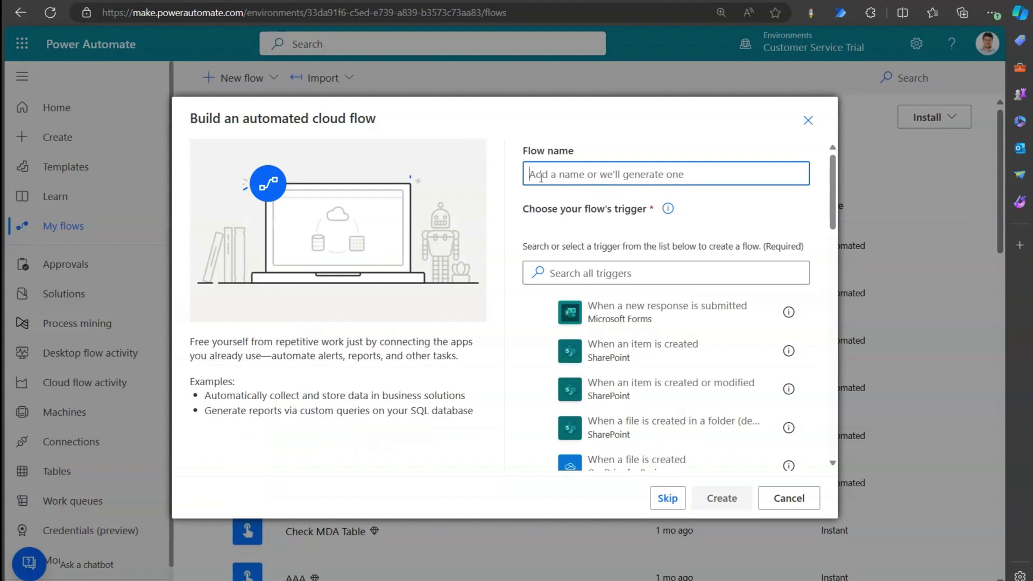
{"action": "type", "text": "Post"}
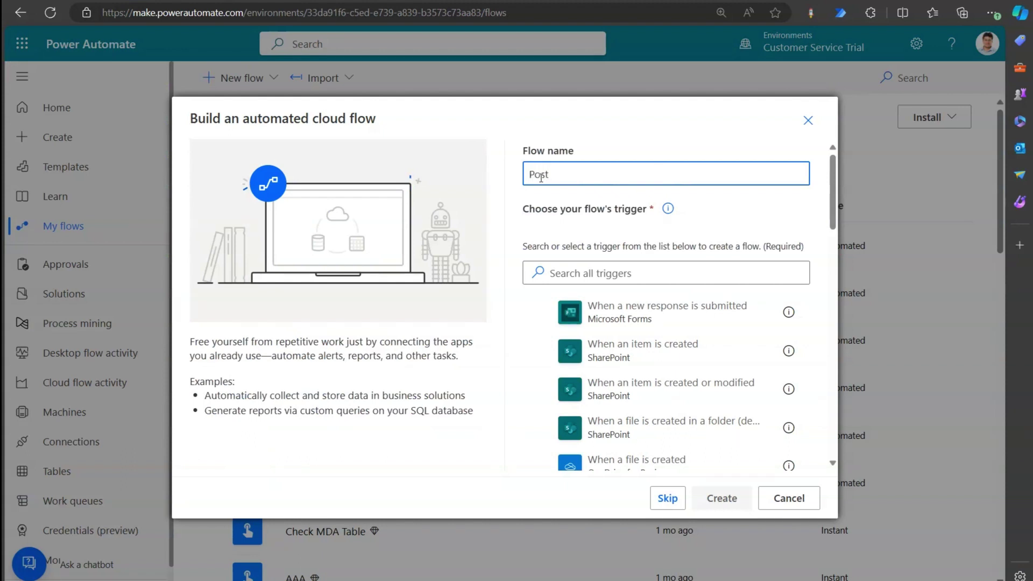
{"action": "type", "text": "Create-CaseRecordCreation"}
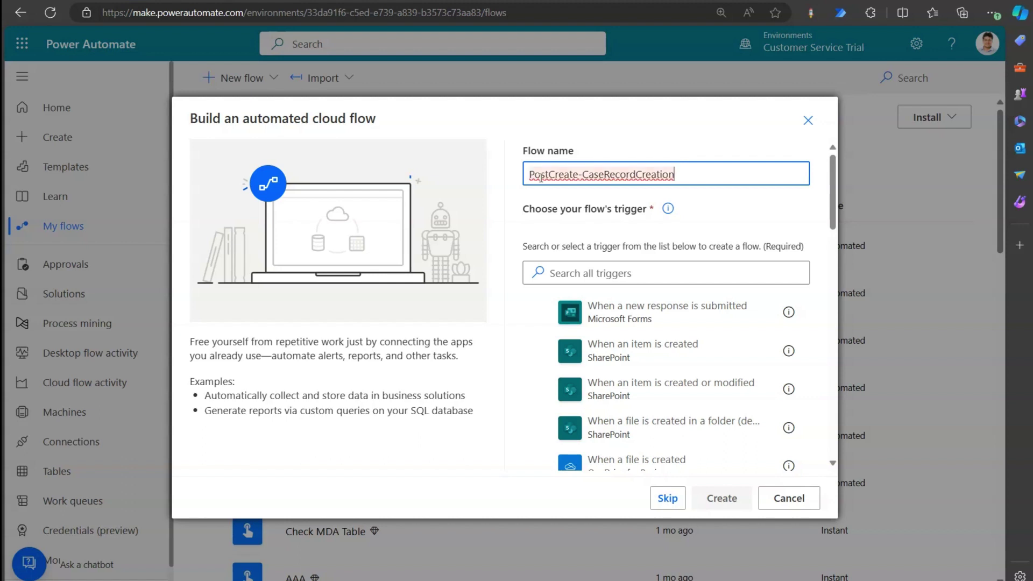
{"action": "left_click", "coordinate": [583, 266]}
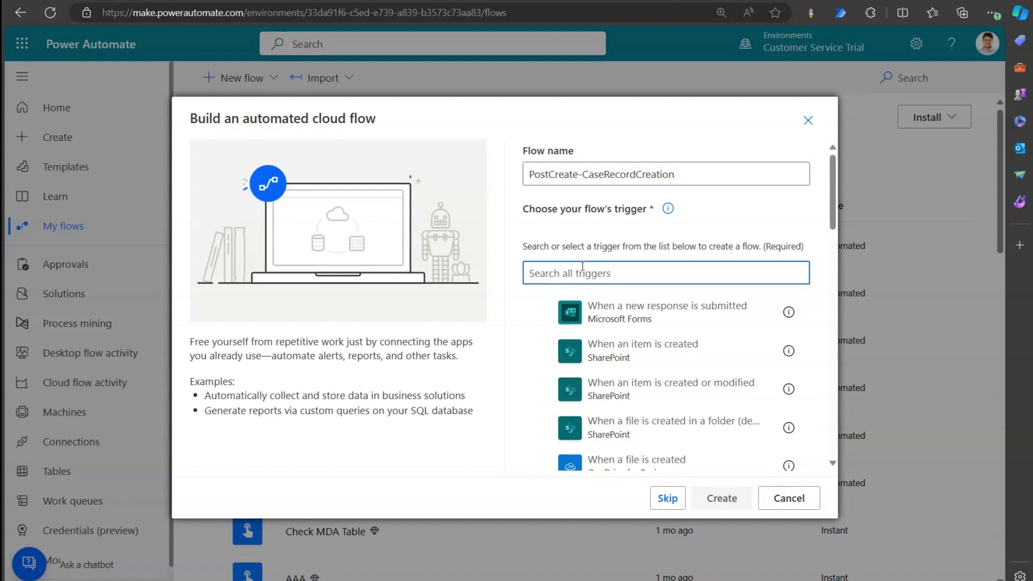
{"action": "type", "text": "datav"}
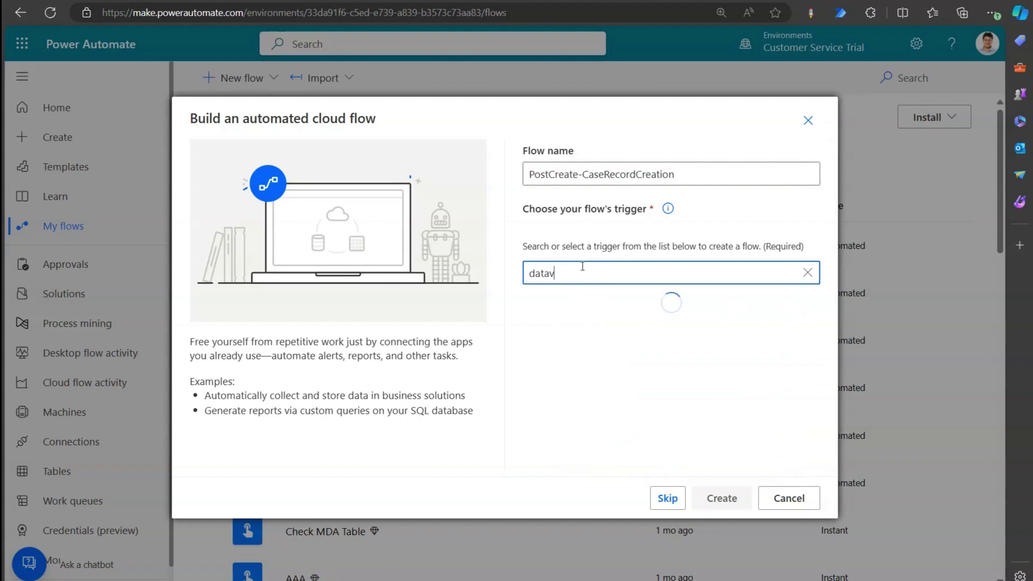
{"action": "type", "text": "erse"}
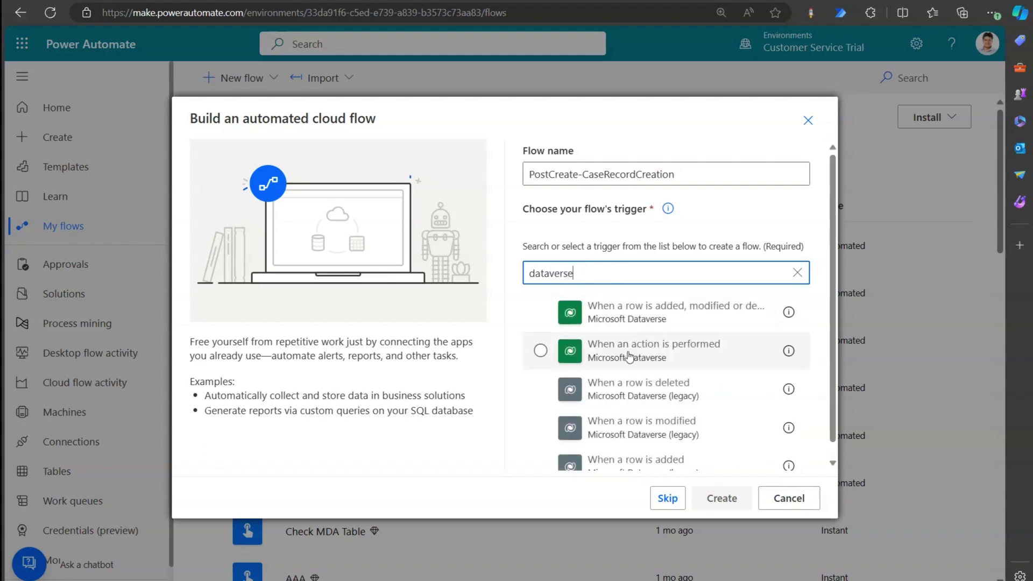
{"action": "left_click", "coordinate": [623, 316]}
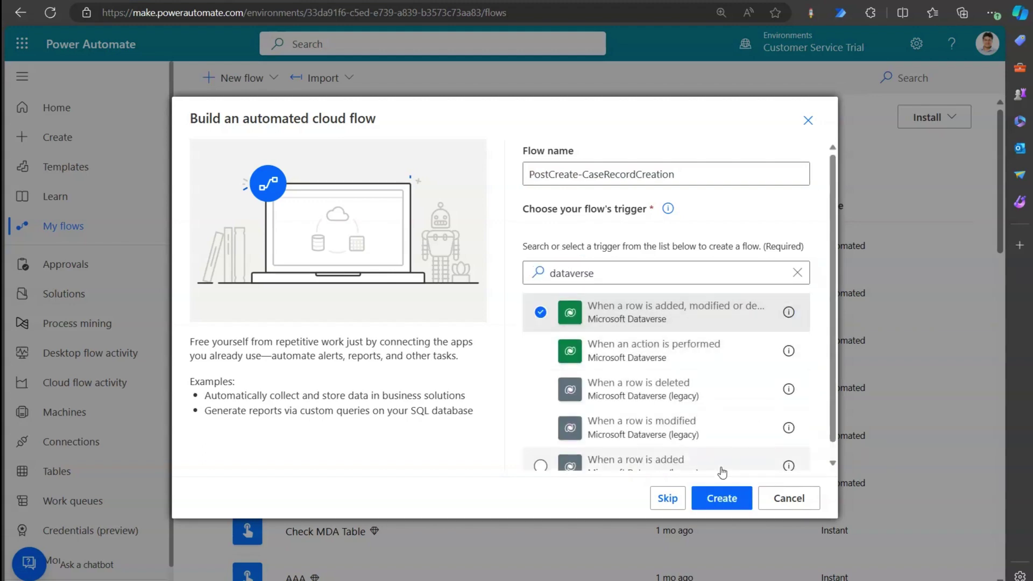
{"action": "left_click", "coordinate": [722, 499]}
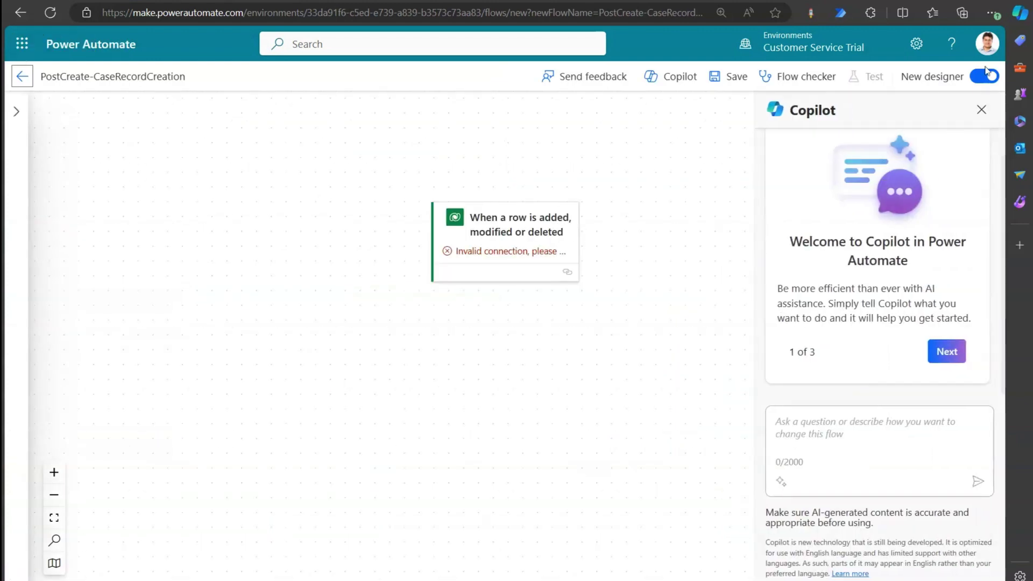
In the classic designer, set the trigger to Added rows on Cases at Organization scope, then add a step.
{"action": "left_click", "coordinate": [984, 77]}
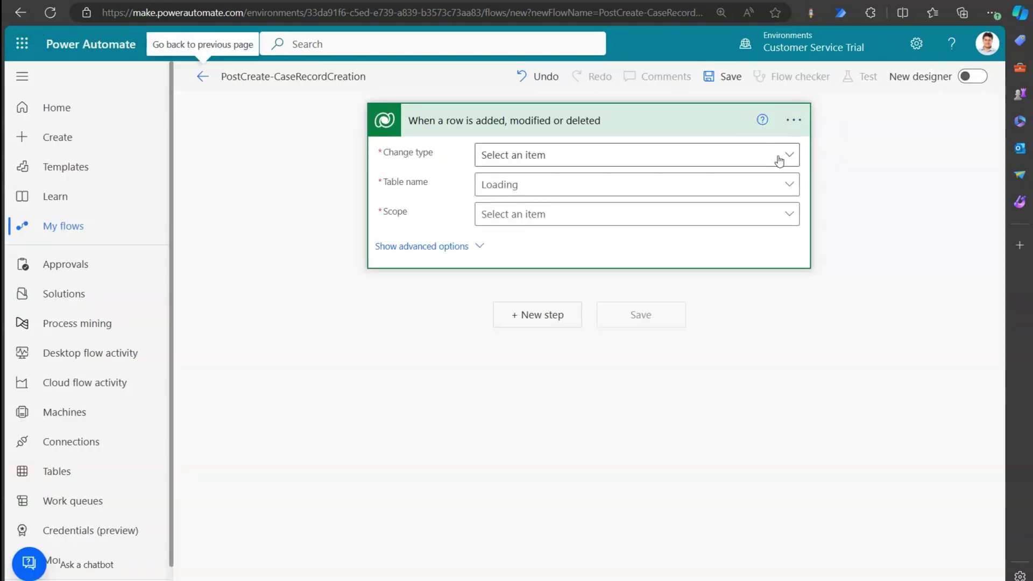
{"action": "left_click", "coordinate": [787, 158]}
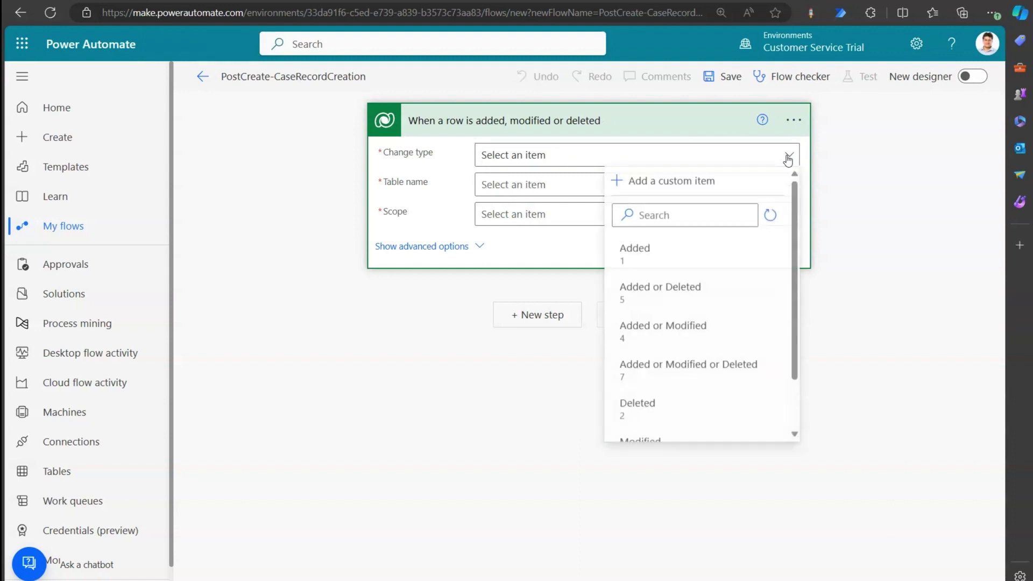
{"action": "left_click", "coordinate": [636, 253]}
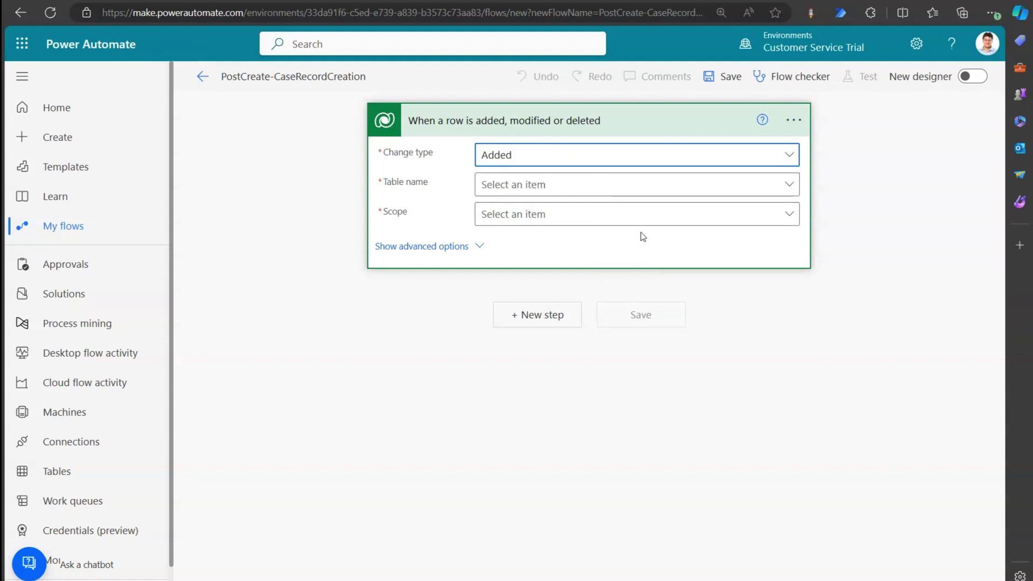
{"action": "left_click", "coordinate": [621, 187]}
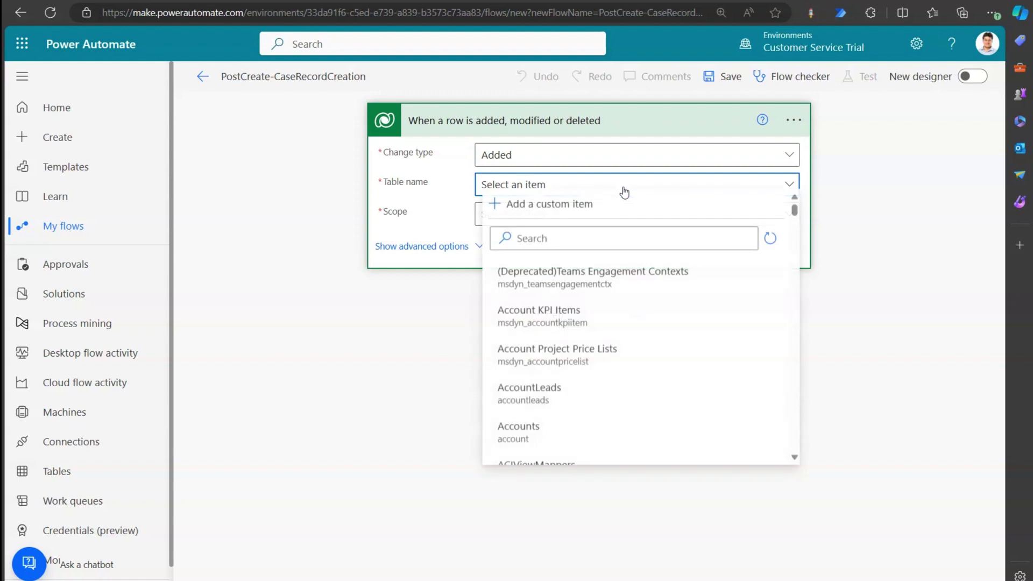
{"action": "left_click", "coordinate": [599, 245]}
{"action": "type", "text": "case"}
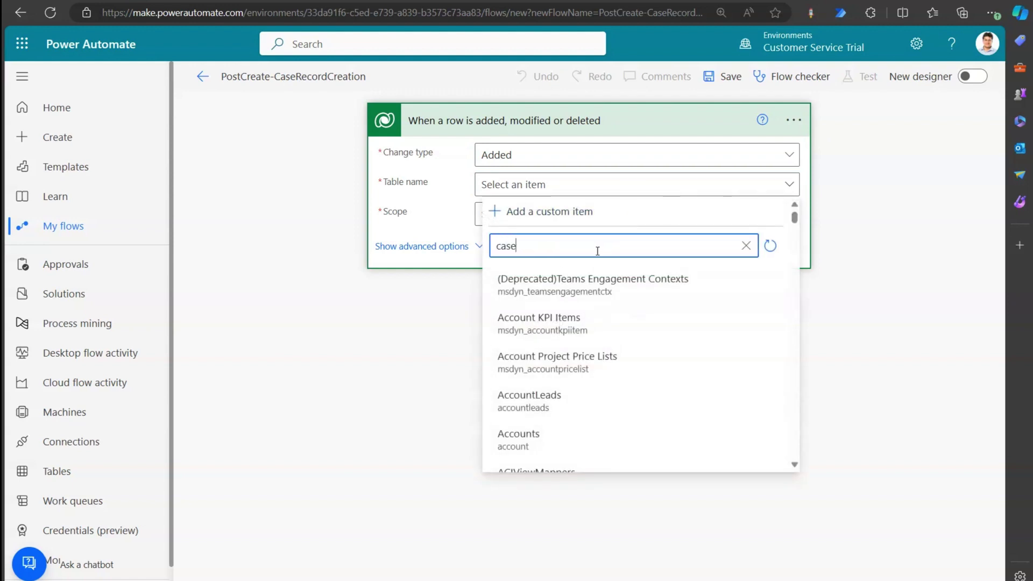
{"action": "scroll", "coordinate": [731, 395], "scroll_direction": "down", "scroll_amount": 5}
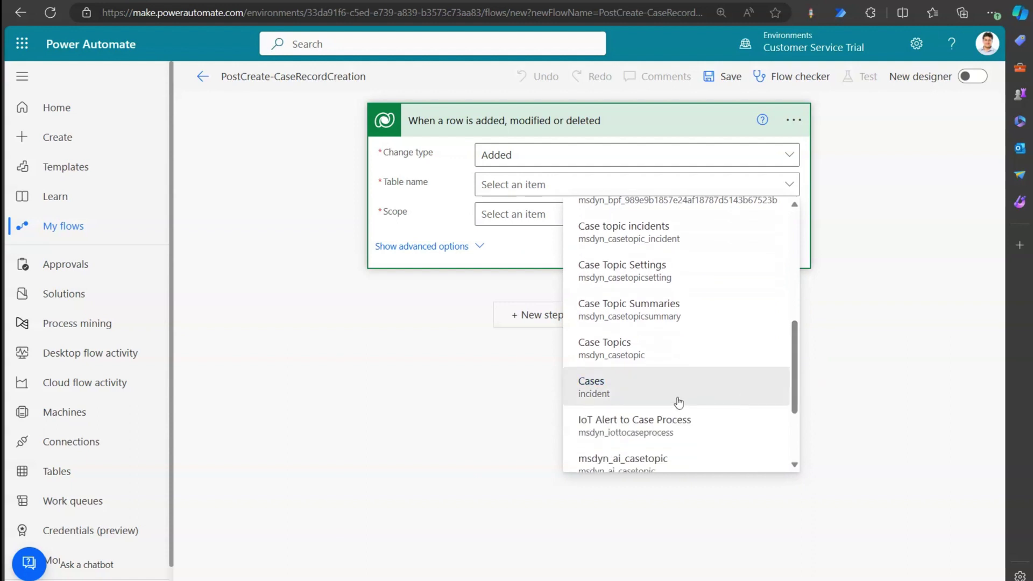
{"action": "left_click", "coordinate": [679, 402]}
{"action": "left_click", "coordinate": [579, 221]}
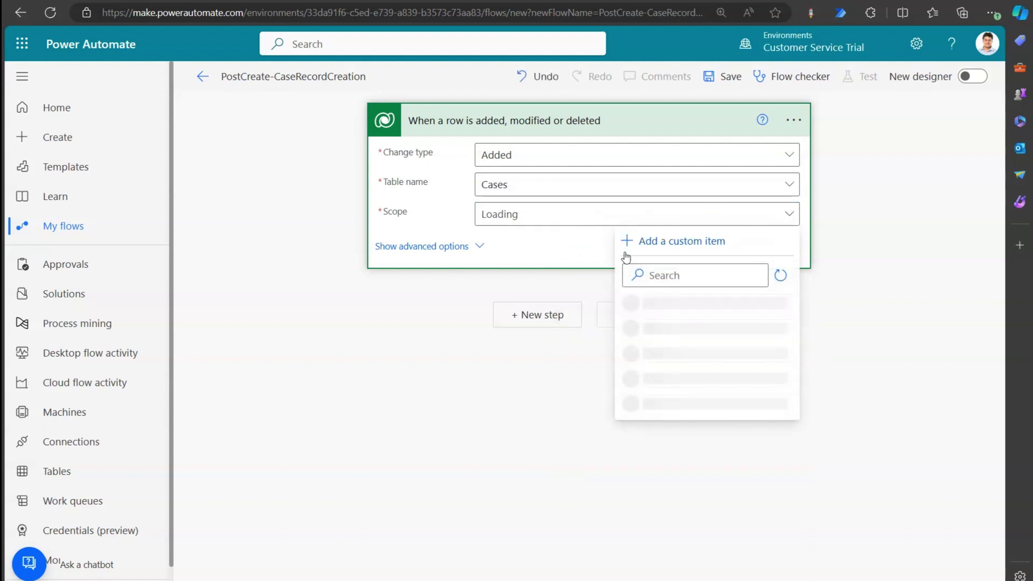
{"action": "left_click", "coordinate": [657, 356]}
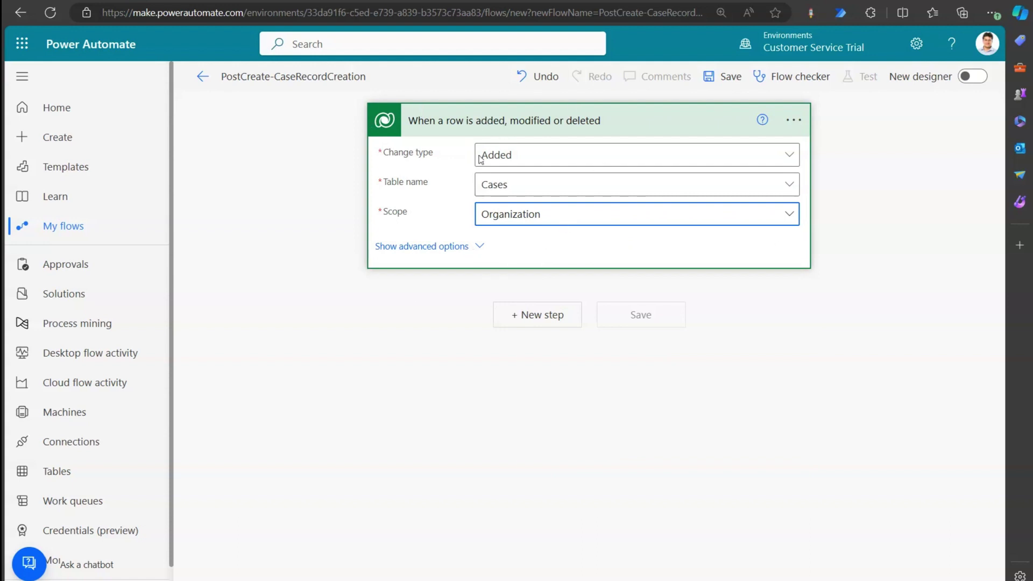
{"action": "left_click", "coordinate": [566, 321]}
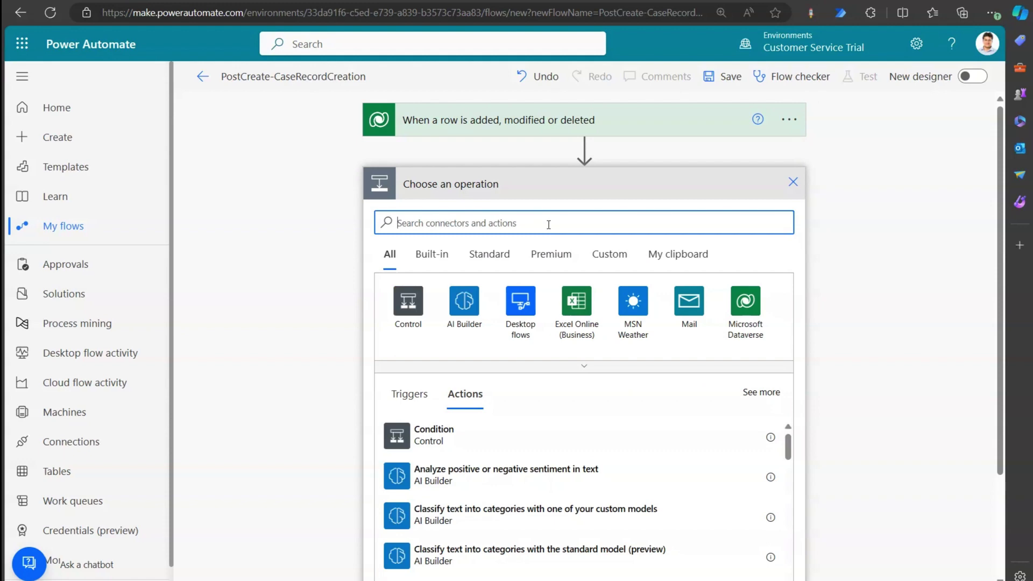
{"action": "type", "text": "datav"}
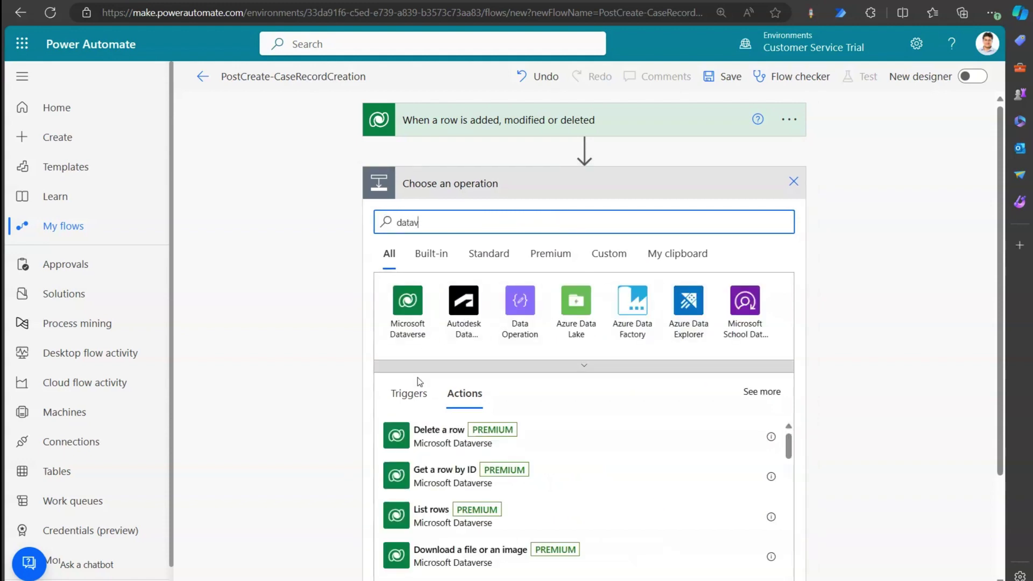
Add the Microsoft Dataverse 'Add a new row' action below the Cases trigger.
{"action": "left_click", "coordinate": [405, 312]}
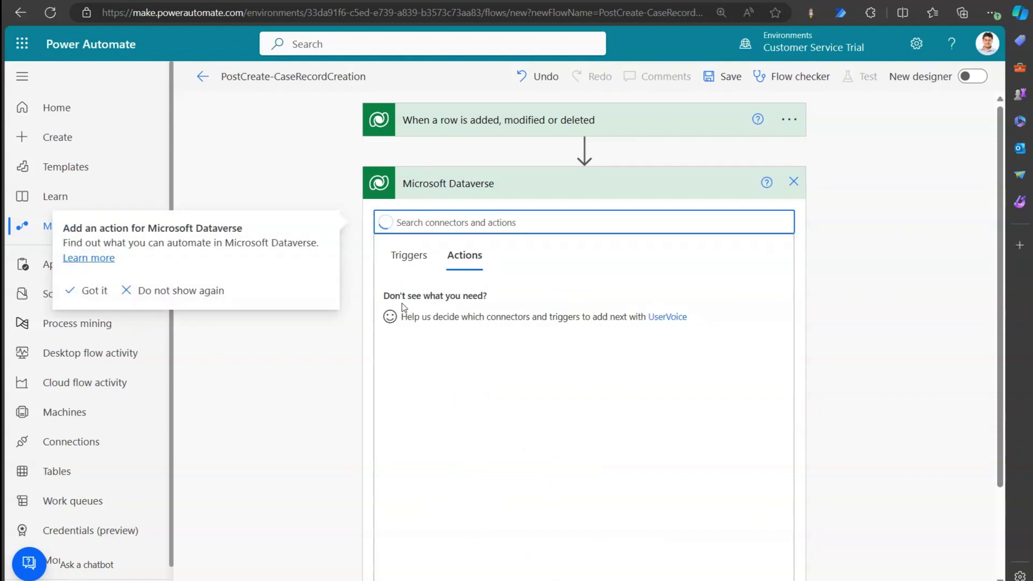
{"action": "left_click", "coordinate": [441, 301]}
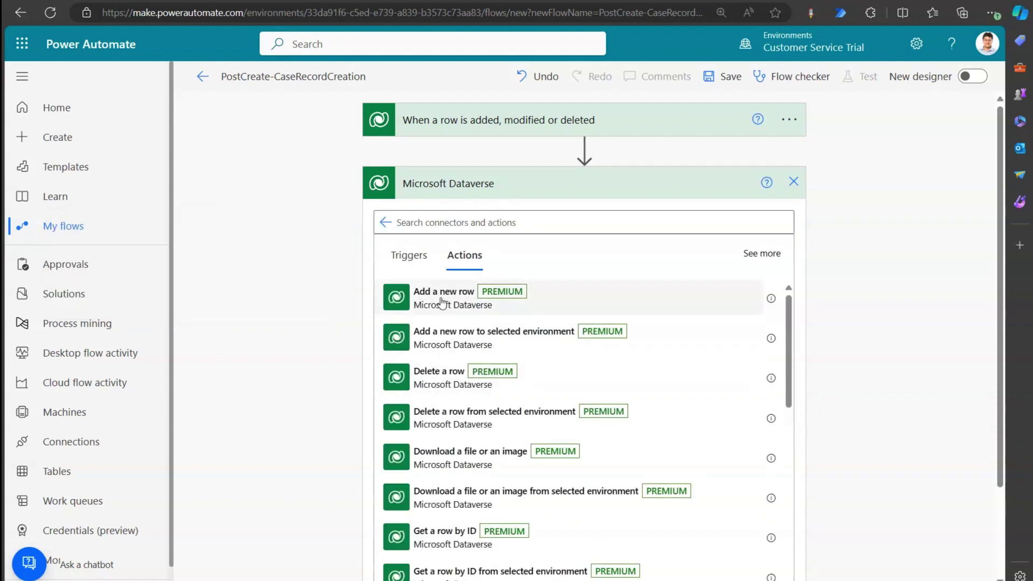
{"action": "left_click", "coordinate": [441, 303]}
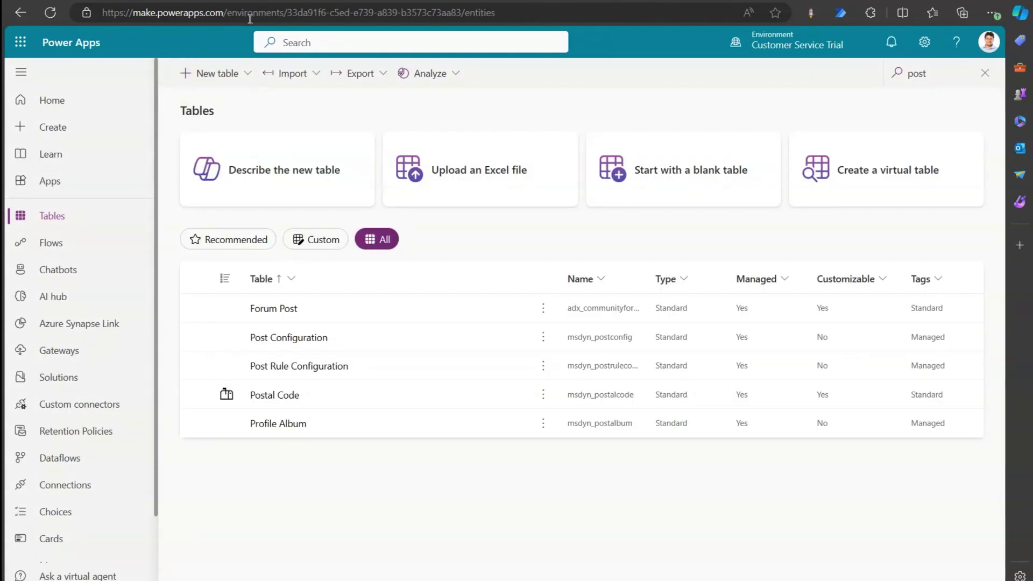
Locate Post Configuration and Post Rule Configuration among Power Apps tables filtered by 'post'.
{"action": "left_click", "coordinate": [932, 77]}
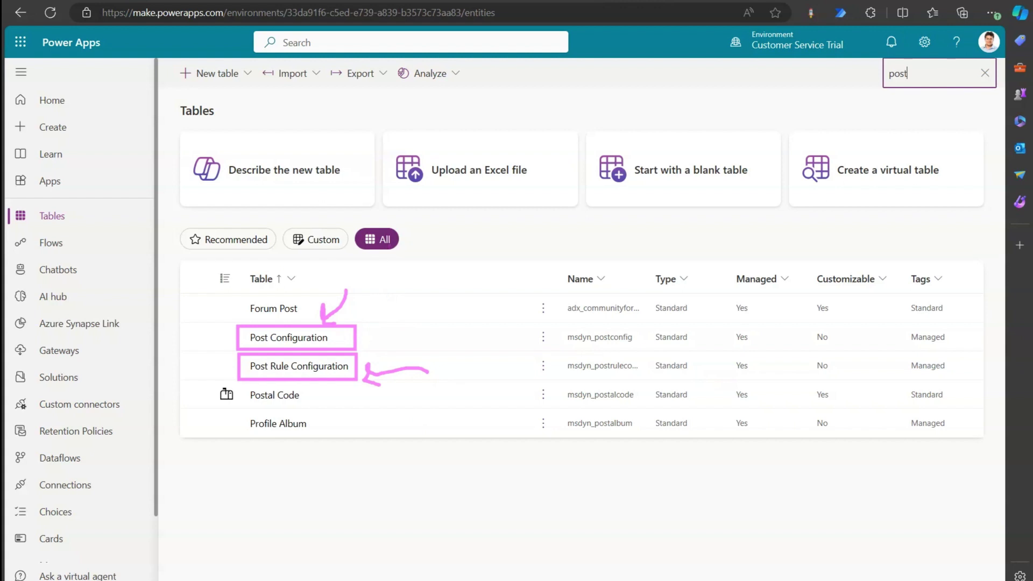
{"action": "key", "text": "Escape"}
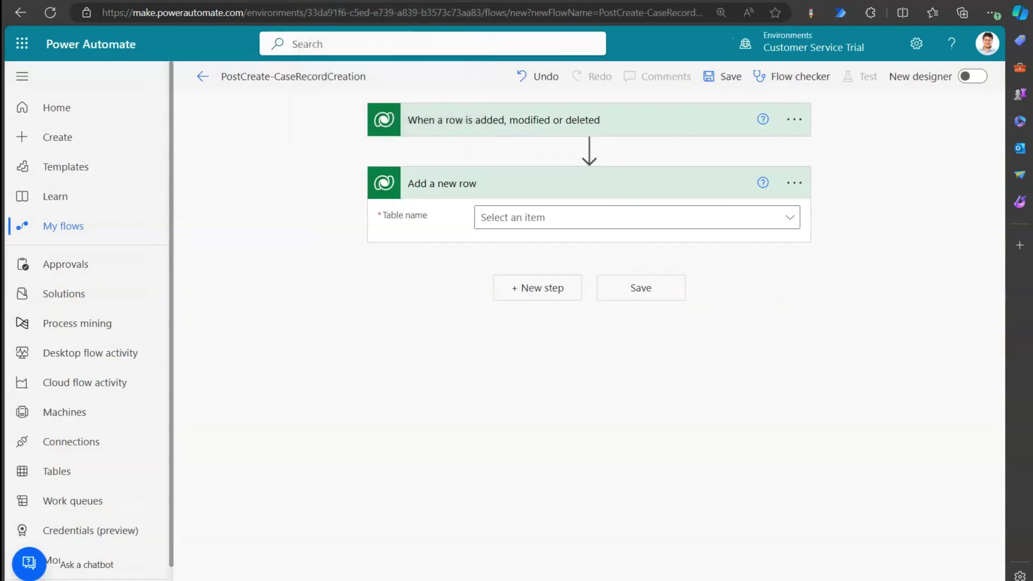
Point the Add a new row step at the Posts table.
{"action": "left_click", "coordinate": [534, 222]}
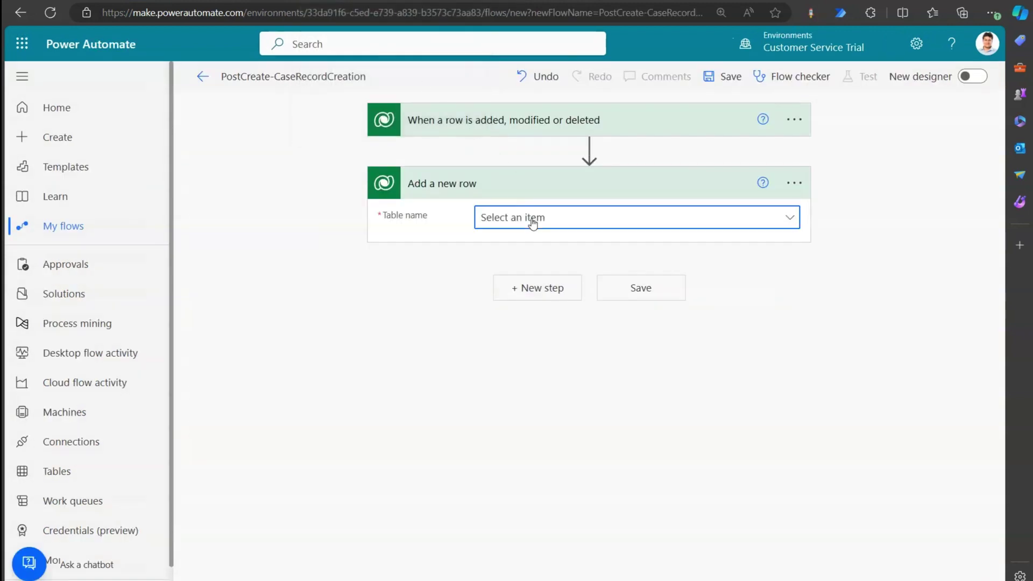
{"action": "left_click", "coordinate": [549, 278]}
{"action": "type", "text": "posts"}
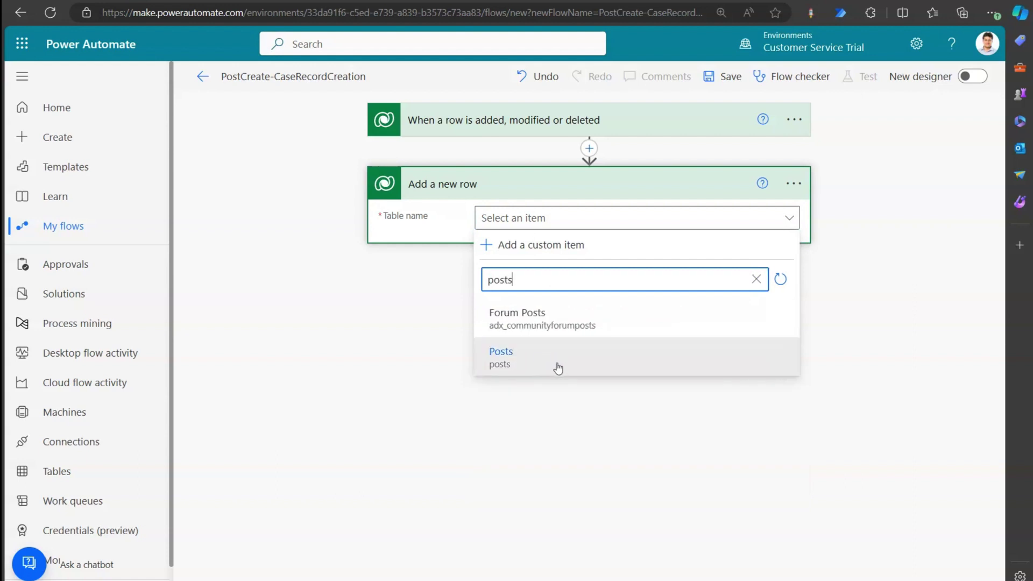
{"action": "mouse_move", "coordinate": [529, 340]}
{"action": "left_mouse_down"}
{"action": "mouse_move", "coordinate": [464, 350]}
{"action": "mouse_move", "coordinate": [526, 345]}
{"action": "left_mouse_up"}
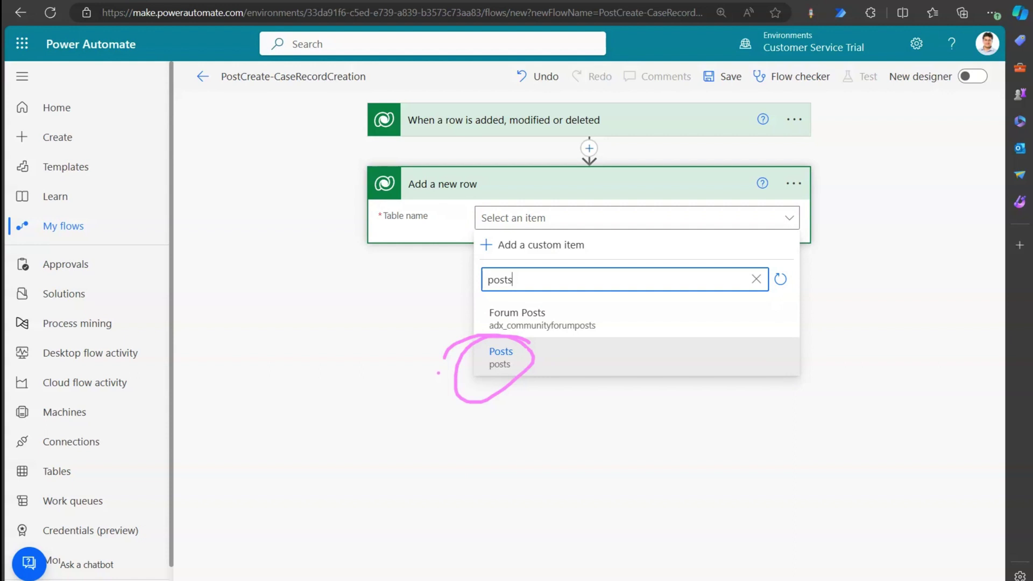
{"action": "left_click", "coordinate": [506, 360]}
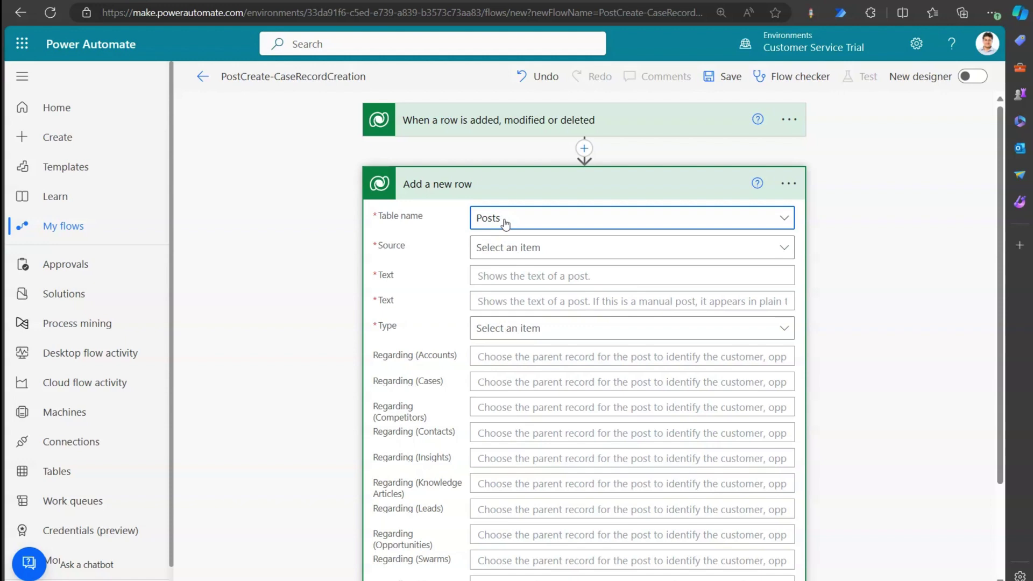
Set Source to Auto Post, Text to 'Test', and the message to 'A case has been created by our agent -'.
{"action": "left_click", "coordinate": [492, 249]}
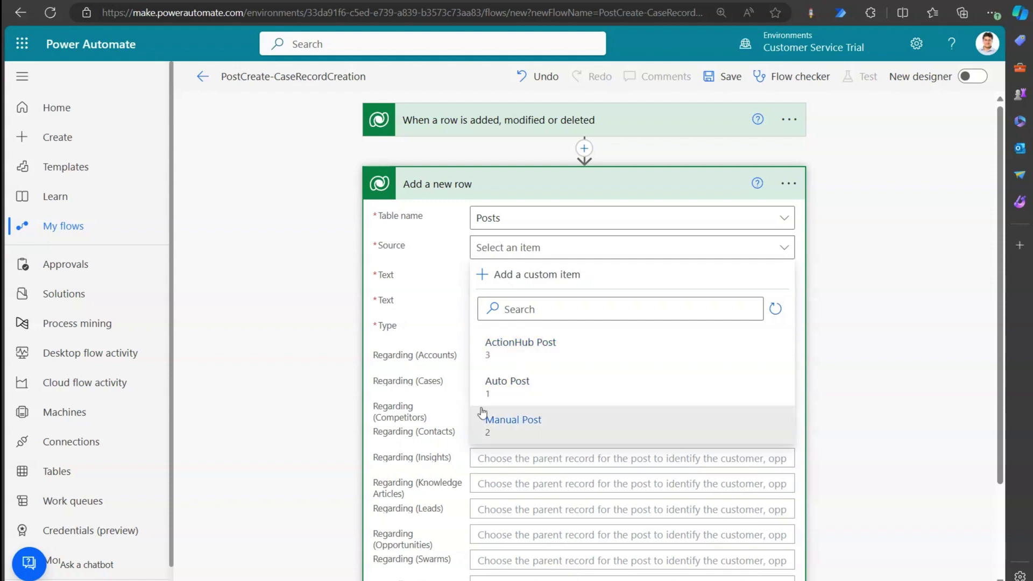
{"action": "left_click", "coordinate": [512, 390]}
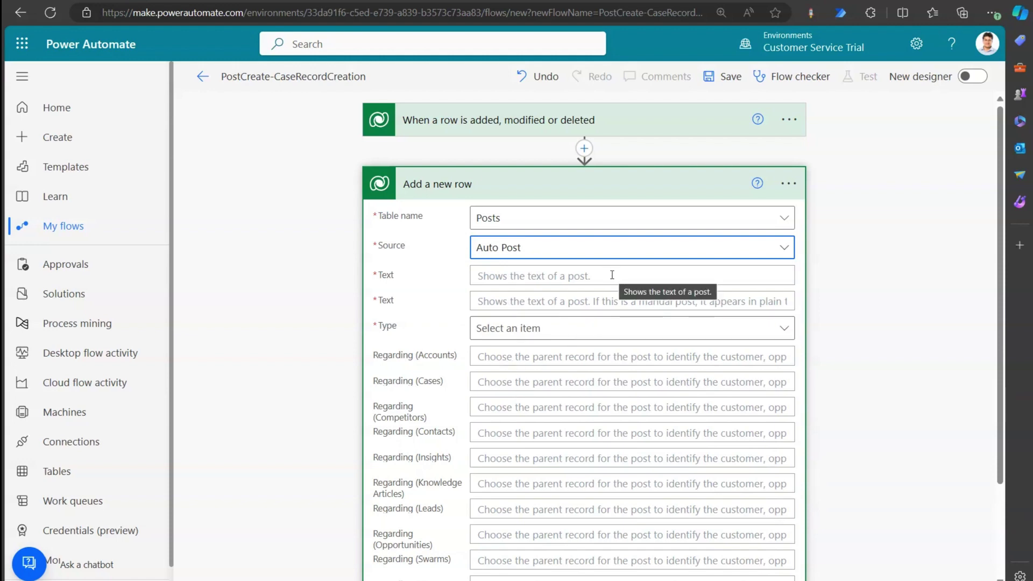
{"action": "left_click", "coordinate": [519, 274]}
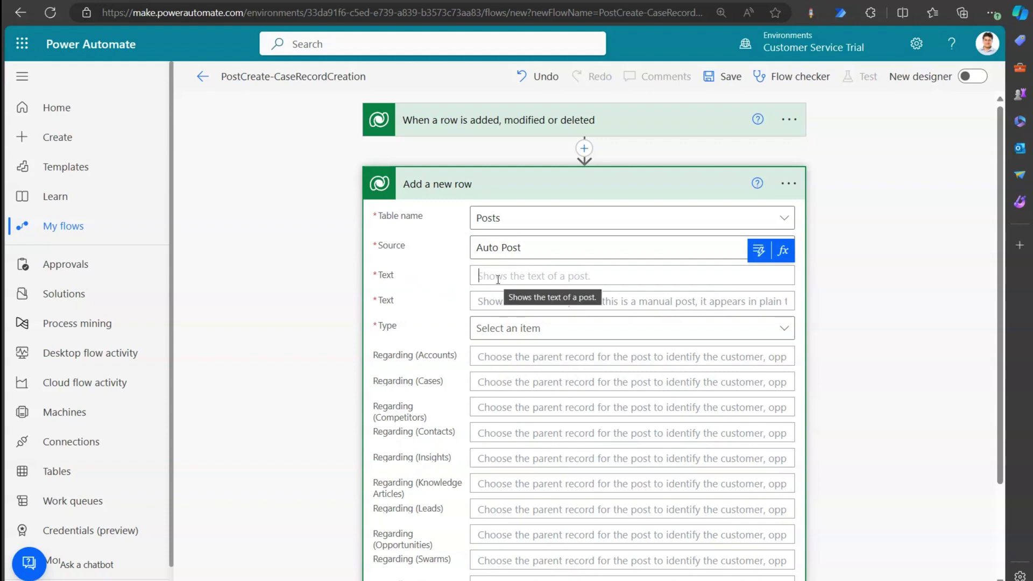
{"action": "type", "text": "Test"}
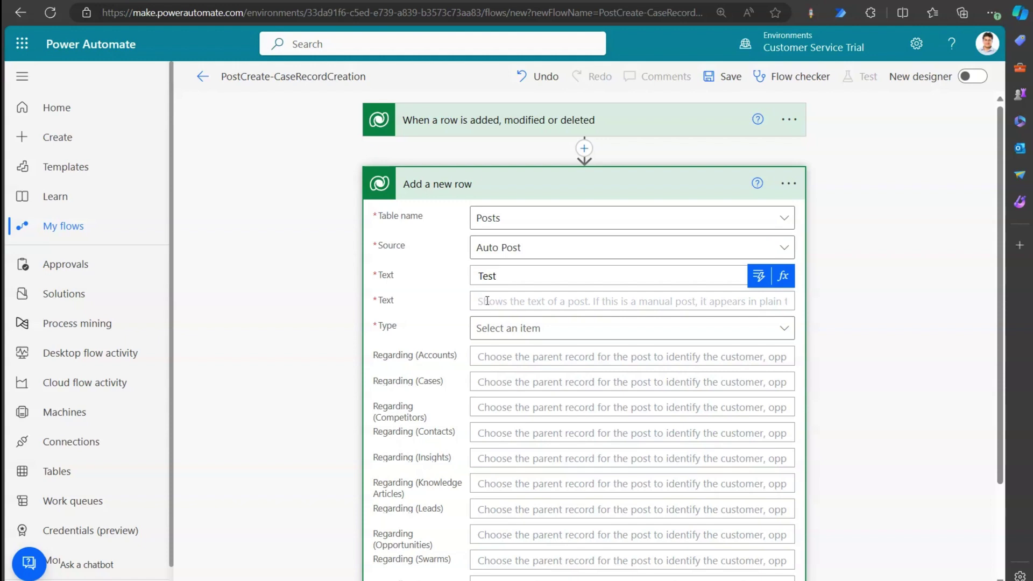
{"action": "type", "text": "A case has been create"}
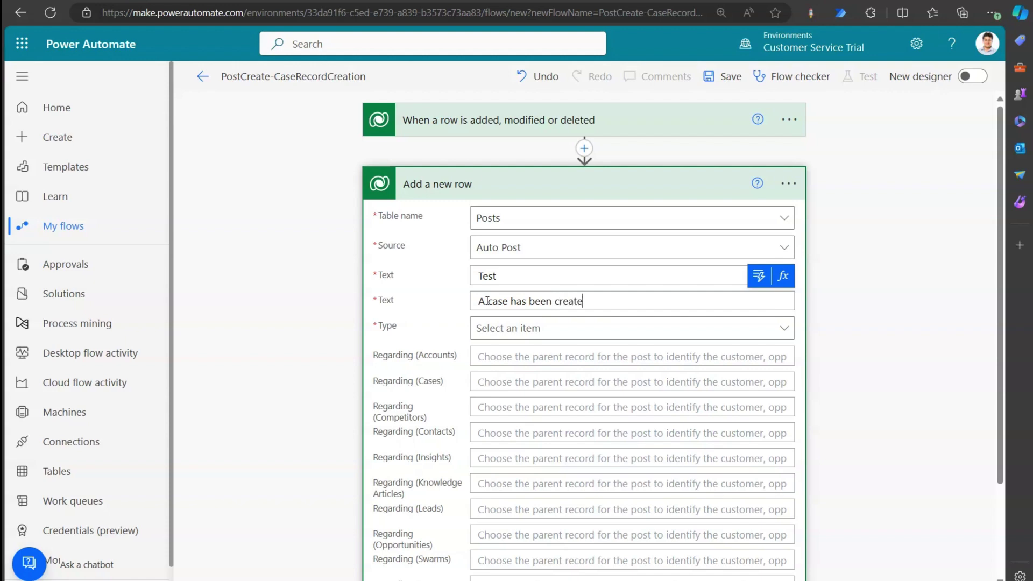
{"action": "type", "text": "d by our agent -"}
Append the expression formatDateTime(utcNow(),'G') to the post message.
{"action": "left_click", "coordinate": [784, 276]}
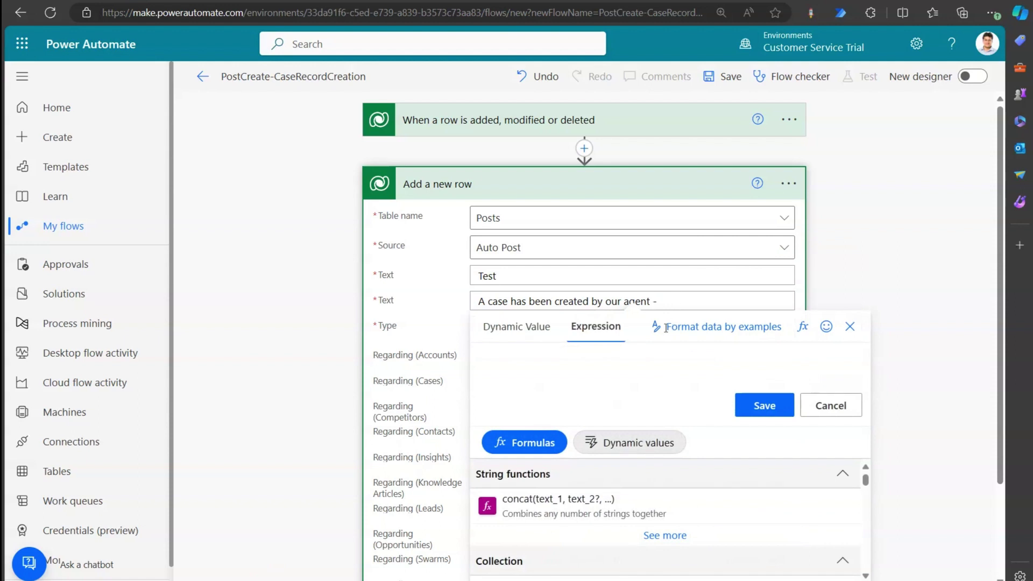
{"action": "type", "text": "utcNow()"}
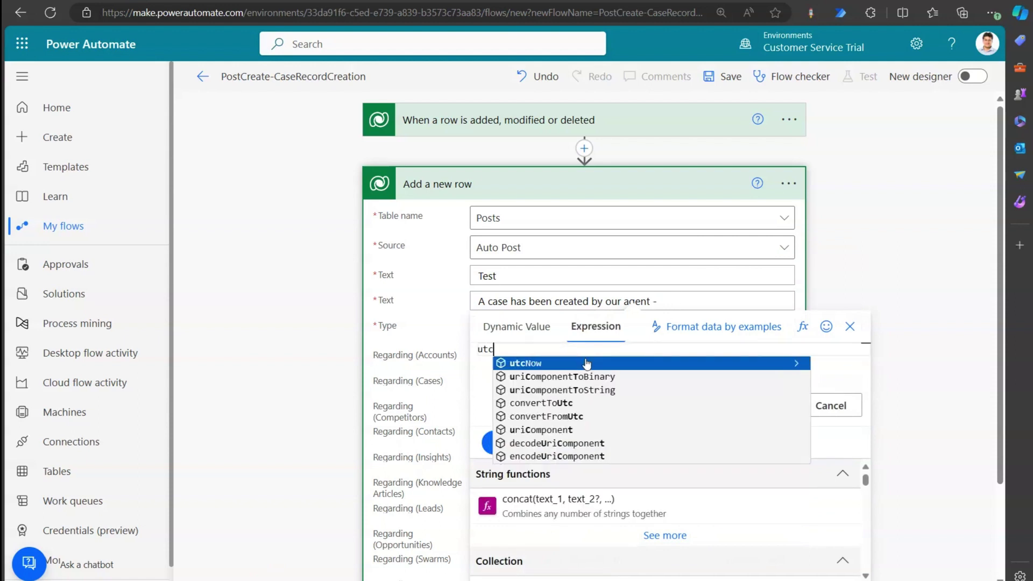
{"action": "left_click", "coordinate": [479, 350]}
{"action": "type", "text": "formaty"}
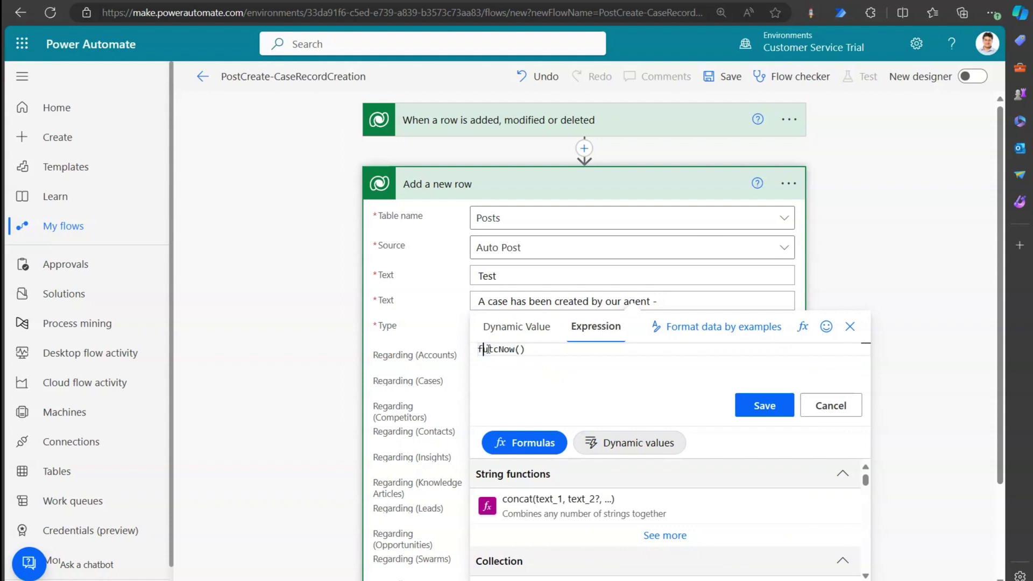
{"action": "key", "text": "BackSpace"}
{"action": "key", "text": "Left"}
{"action": "type", "text": "DateTime"}
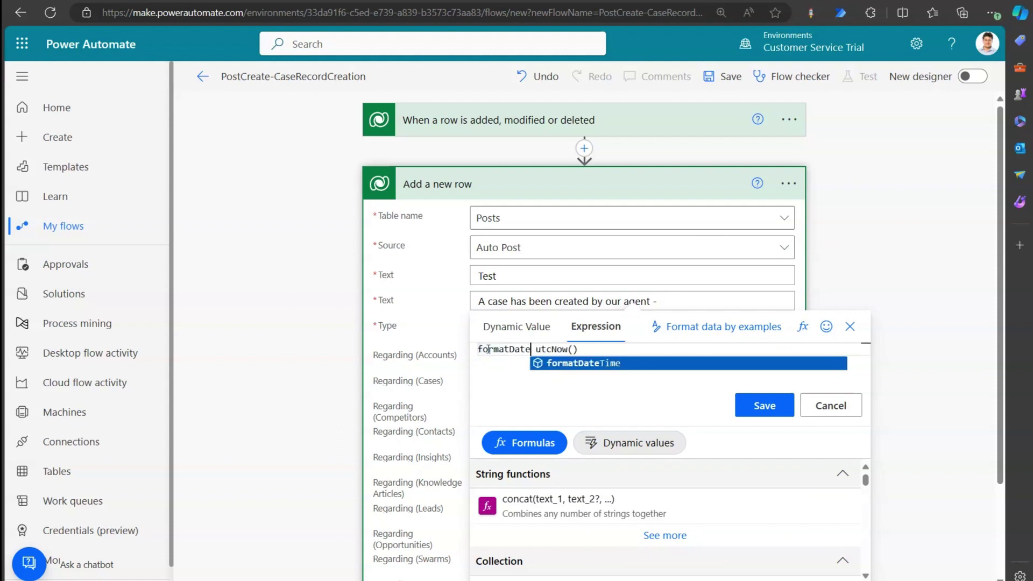
{"action": "type", "text": "("}
{"action": "key", "text": "Delete"}
{"action": "key", "text": "Delete"}
{"action": "key", "text": "End"}
{"action": "type", "text": ","}
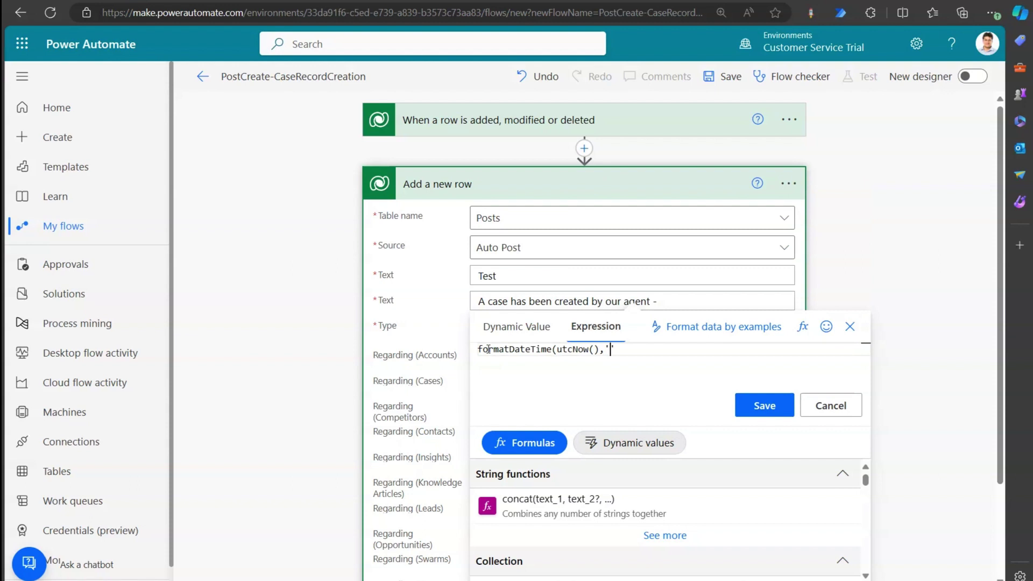
{"action": "type", "text": "'G')"}
{"action": "left_click", "coordinate": [744, 400]}
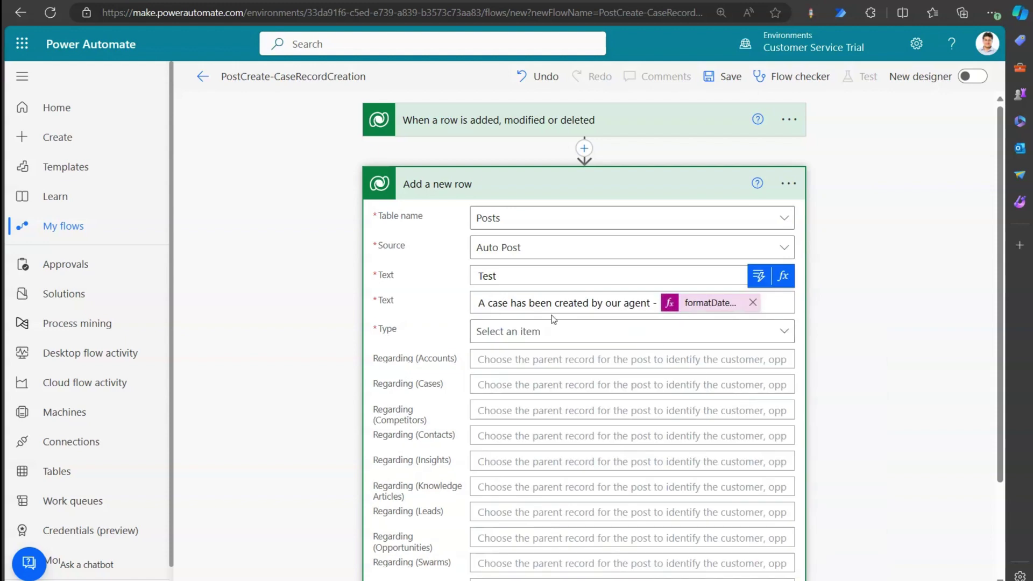
Set the post Type to Check-in.
{"action": "left_click", "coordinate": [520, 337]}
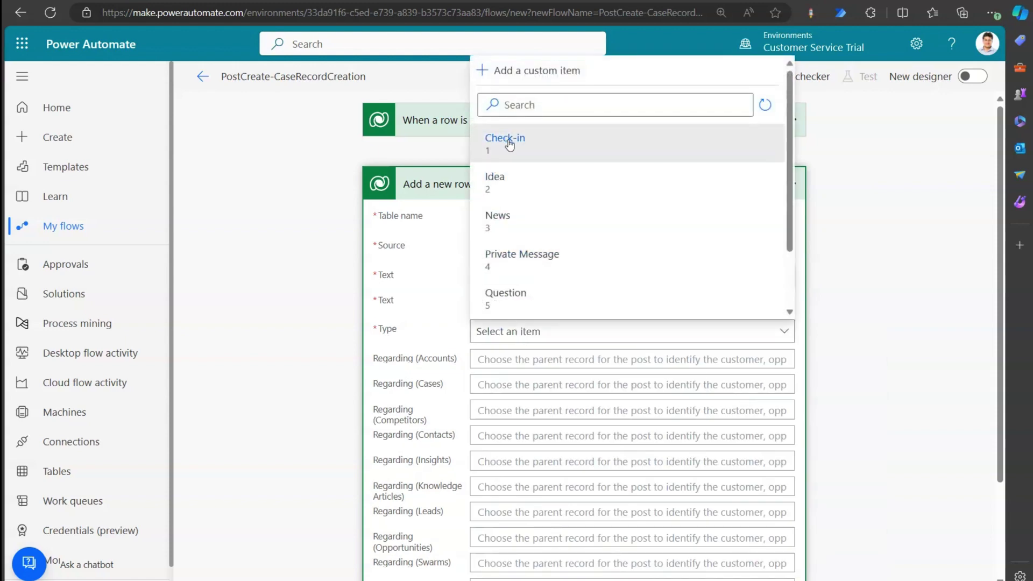
{"action": "scroll", "coordinate": [793, 221], "scroll_direction": "down", "scroll_amount": 1}
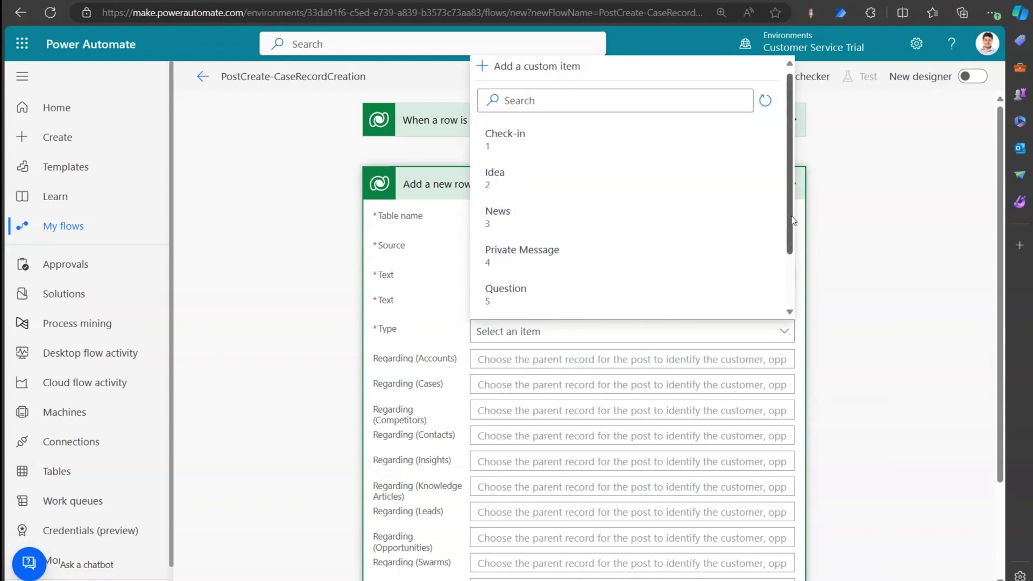
{"action": "scroll", "coordinate": [794, 220], "scroll_direction": "down", "scroll_amount": 1}
{"action": "scroll", "coordinate": [796, 226], "scroll_direction": "up", "scroll_amount": 1}
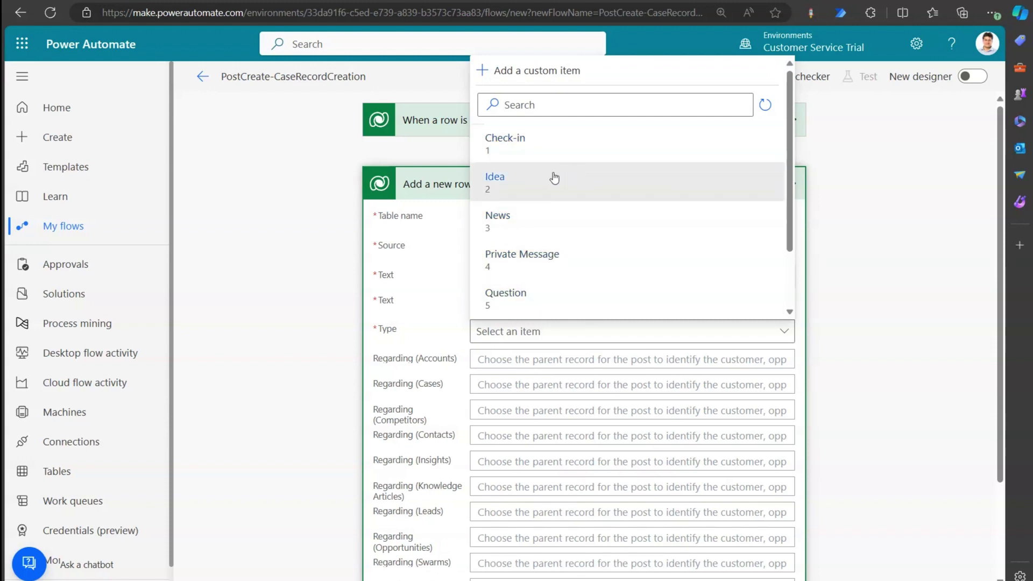
{"action": "left_click", "coordinate": [537, 145]}
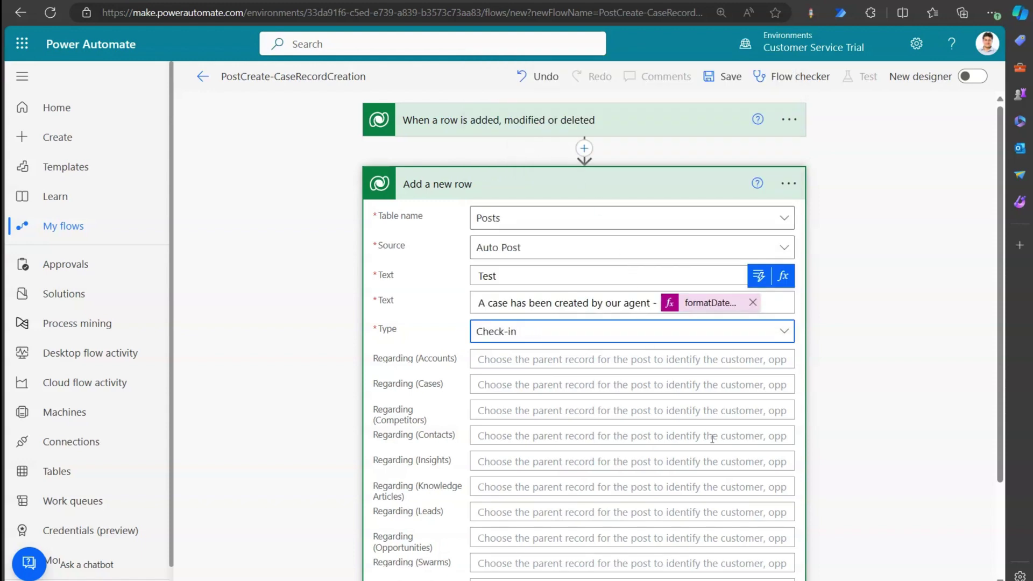
Keep Auto Post as the Source and start filling in Regarding (Cases).
{"action": "left_click", "coordinate": [545, 249]}
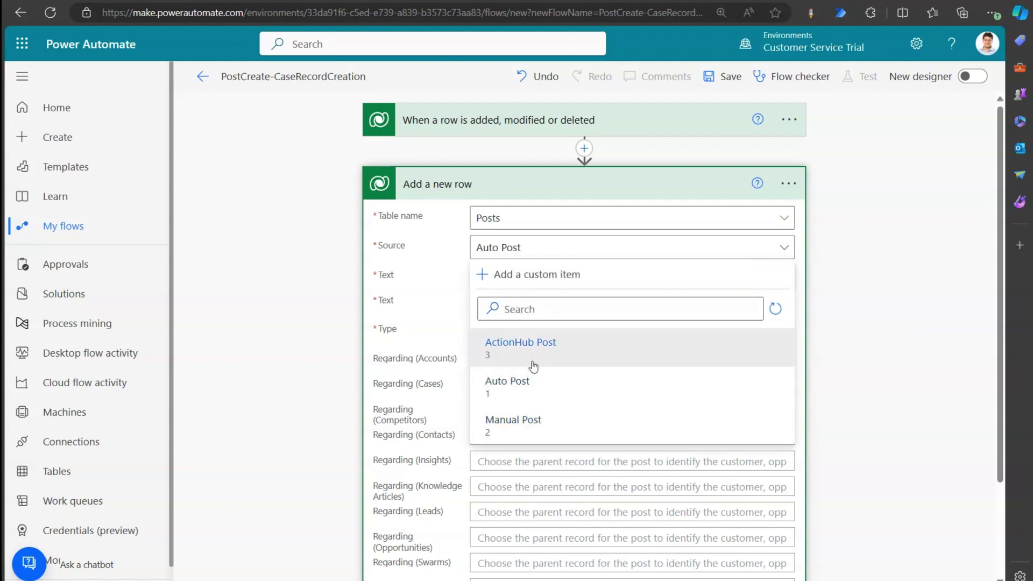
{"action": "left_click", "coordinate": [518, 248]}
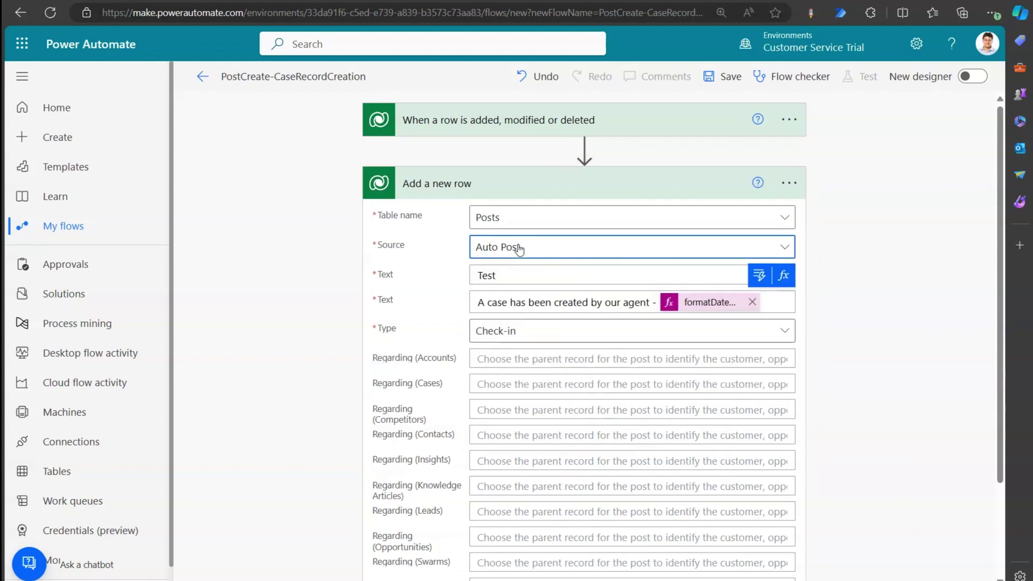
{"action": "scroll", "coordinate": [1011, 296], "scroll_direction": "down", "scroll_amount": 1}
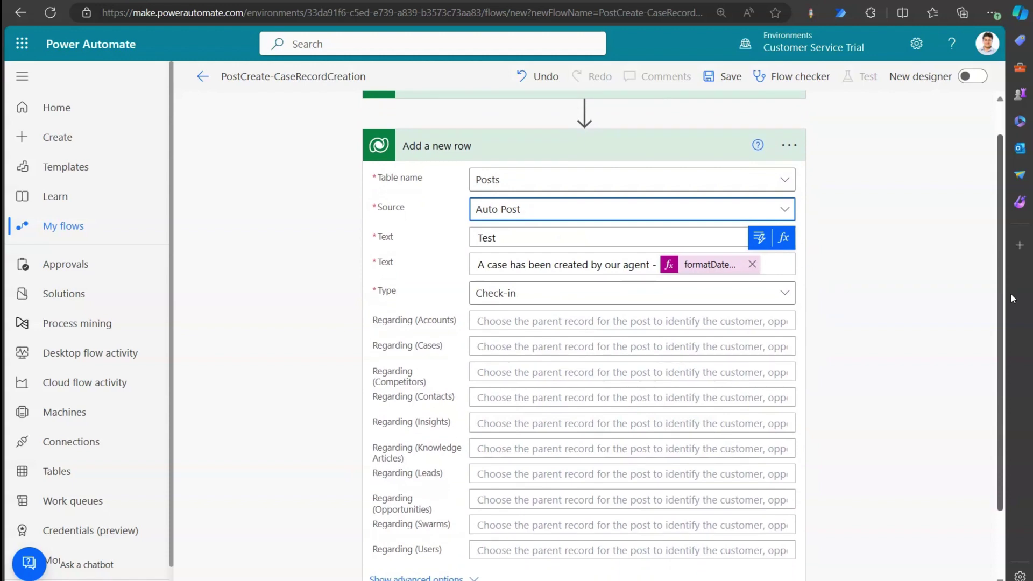
{"action": "scroll", "coordinate": [1010, 293], "scroll_direction": "down", "scroll_amount": 2}
{"action": "scroll", "coordinate": [1011, 312], "scroll_direction": "up", "scroll_amount": 2}
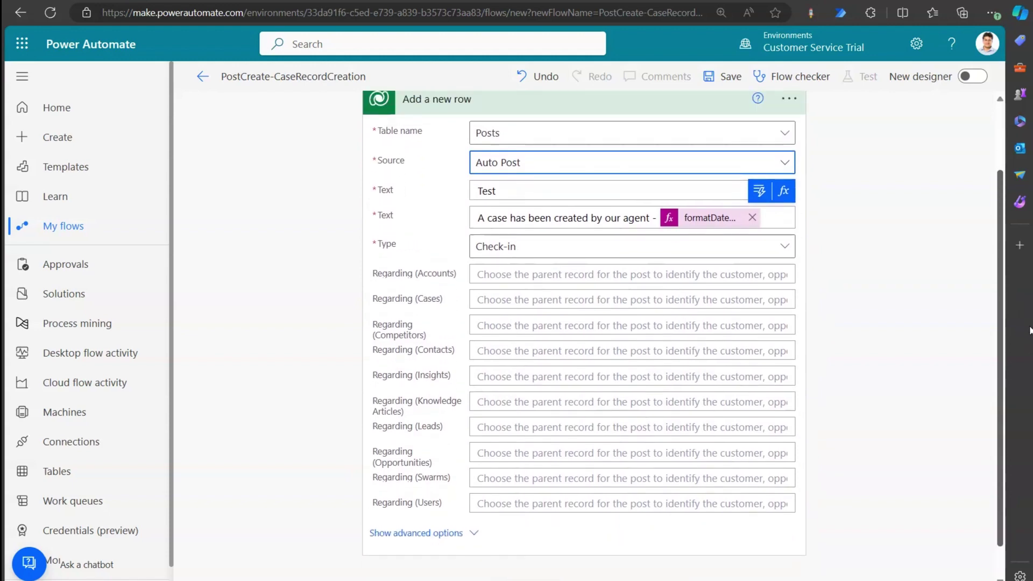
{"action": "scroll", "coordinate": [1028, 312], "scroll_direction": "up", "scroll_amount": 1}
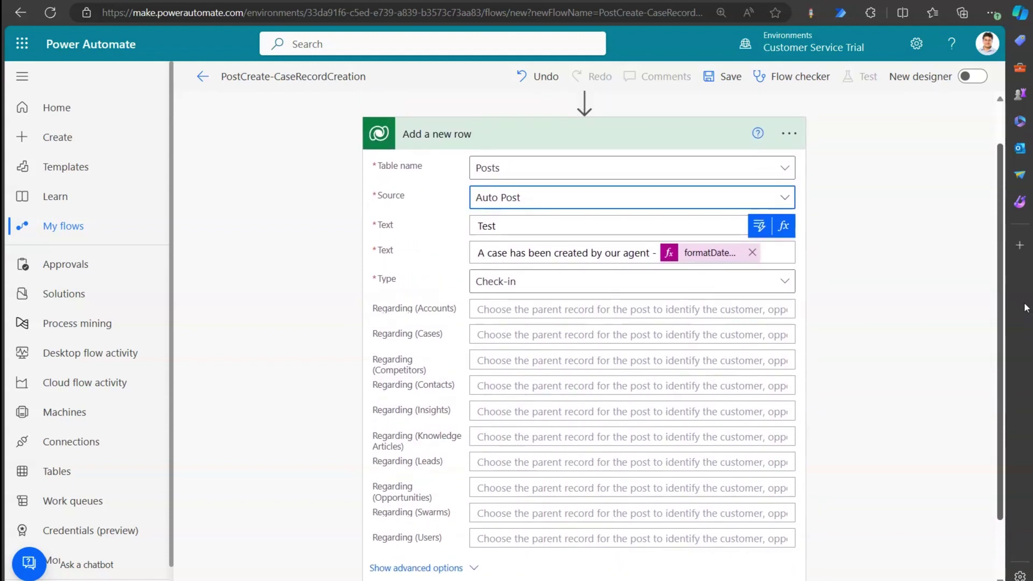
{"action": "scroll", "coordinate": [1025, 302], "scroll_direction": "up", "scroll_amount": 2}
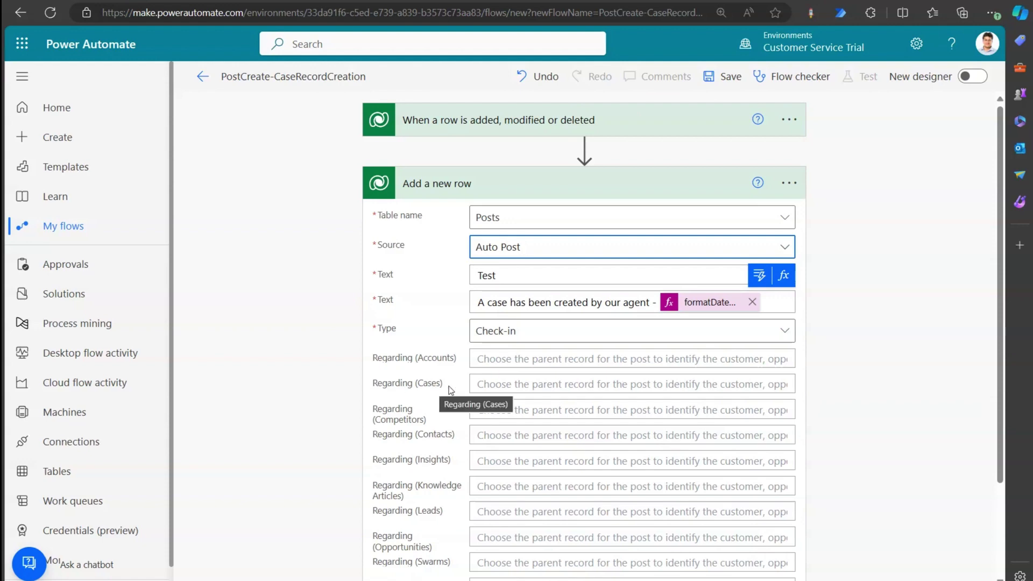
{"action": "left_click", "coordinate": [480, 385]}
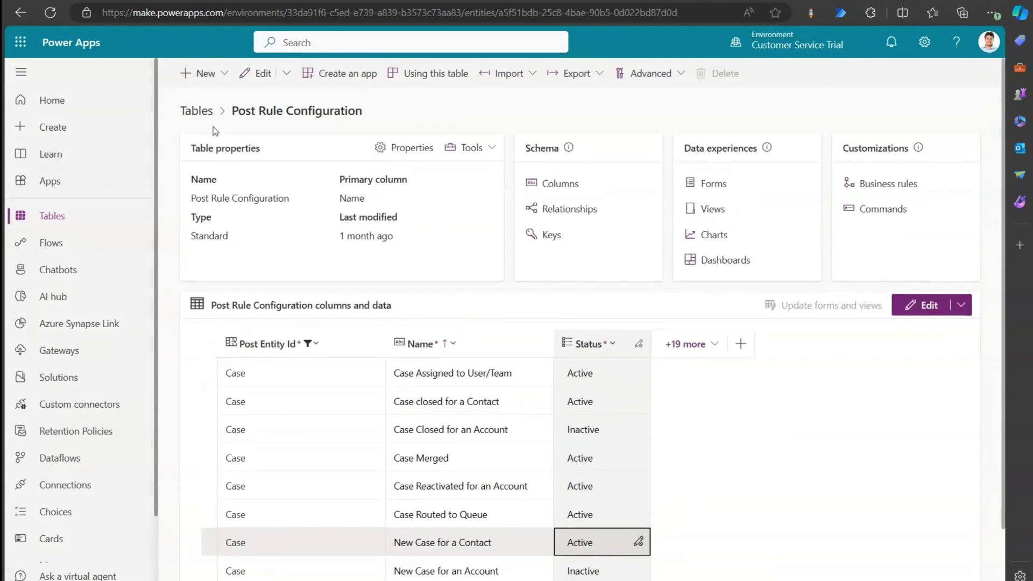
{"action": "left_click", "coordinate": [196, 111]}
Find the Case table among all Power Apps tables and copy its set name.
{"action": "left_click", "coordinate": [903, 73]}
{"action": "type", "text": "case"}
{"action": "left_click", "coordinate": [382, 242]}
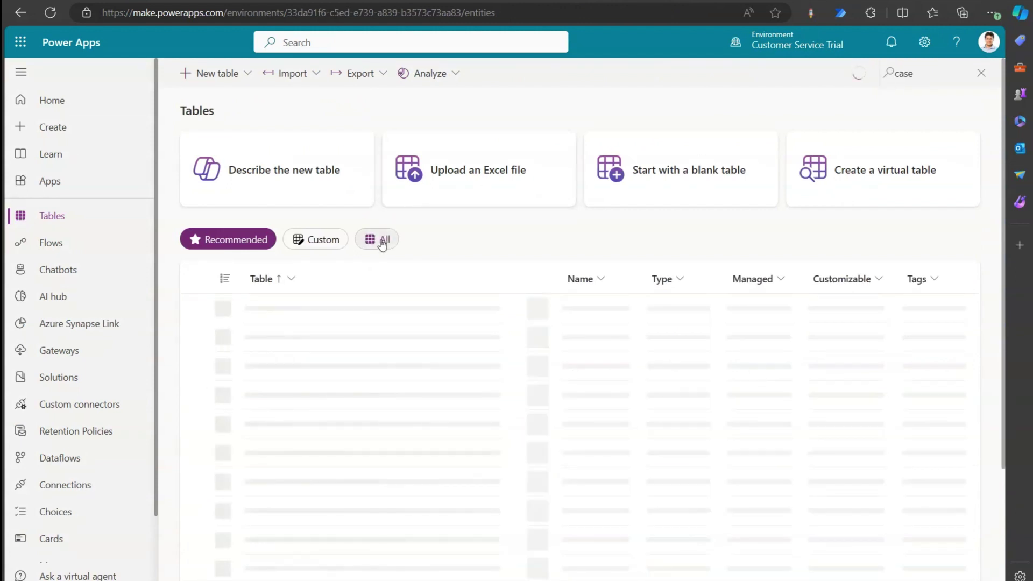
{"action": "left_click", "coordinate": [382, 242]}
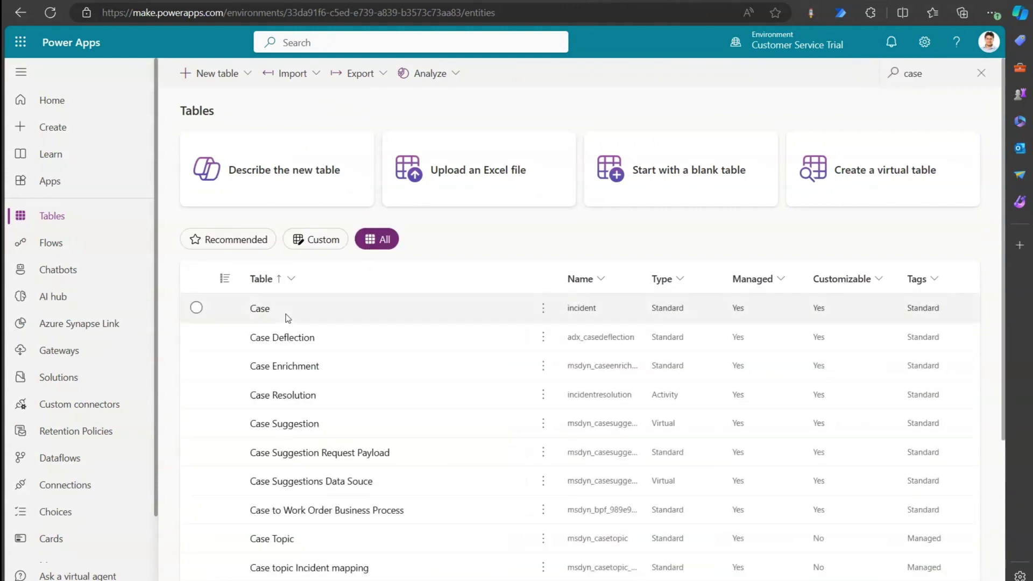
{"action": "left_click", "coordinate": [261, 311]}
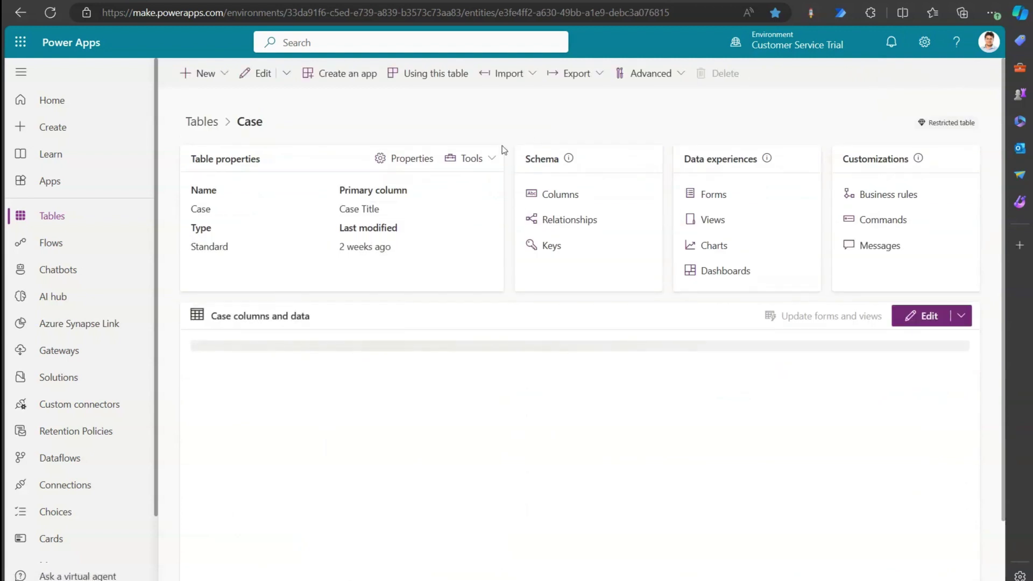
{"action": "left_click", "coordinate": [491, 158]}
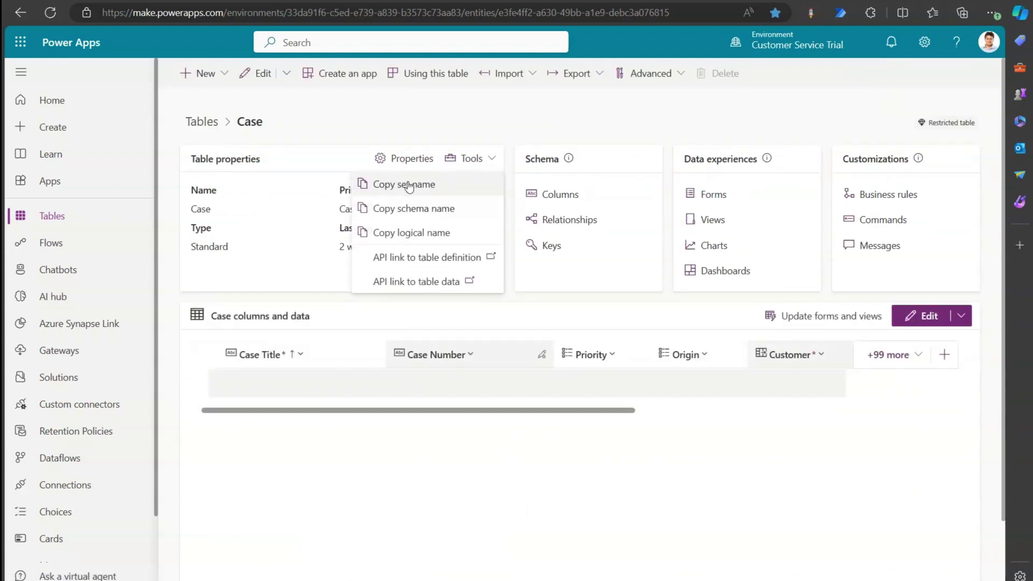
{"action": "left_click", "coordinate": [409, 185]}
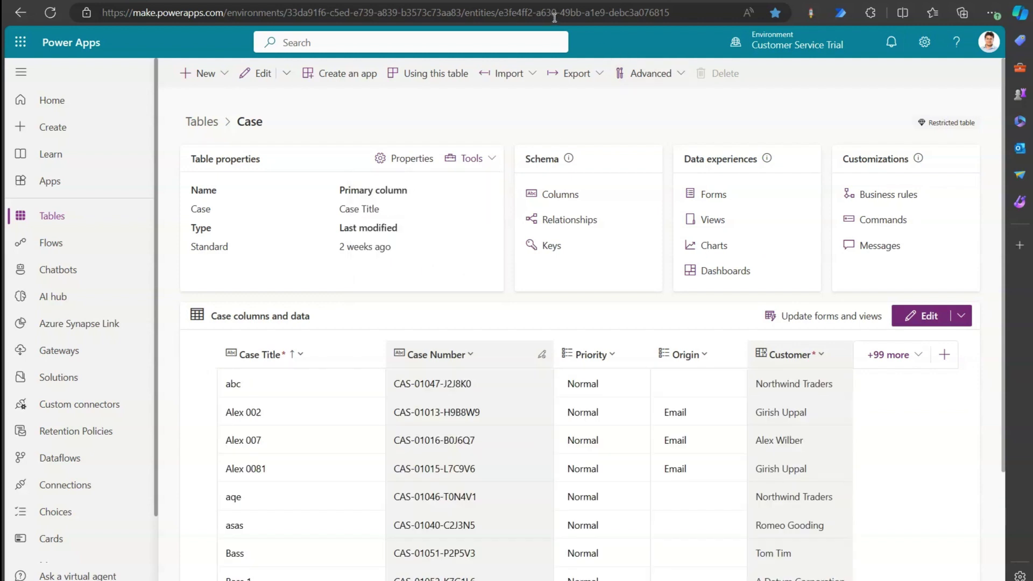
{"action": "mouse_move", "coordinate": [613, 1]}
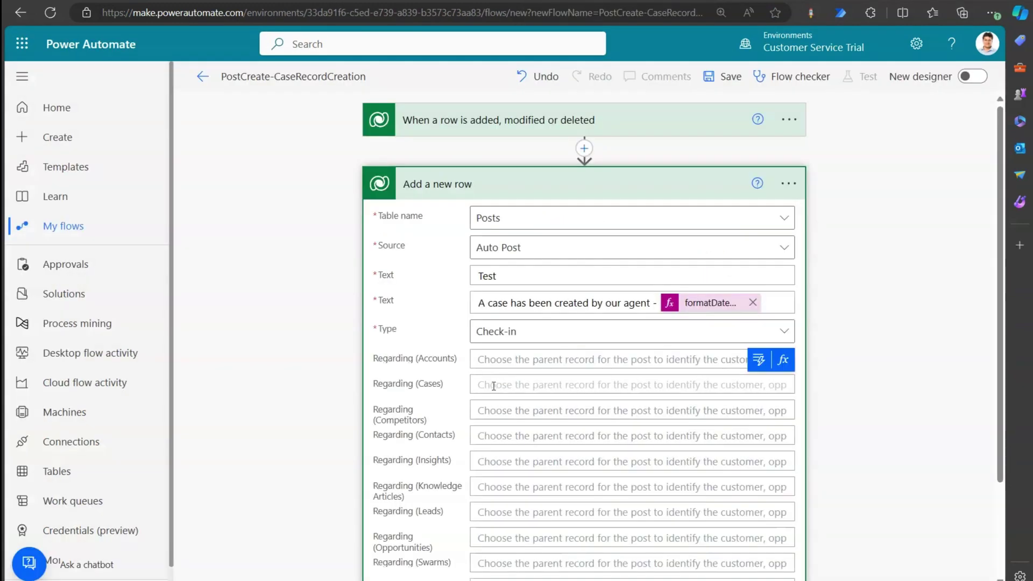
Fill Regarding (Cases) with /incidents/ plus Case (unique identifier), then save PostCreate-CaseRecordCreation.
{"action": "type", "text": "/"}
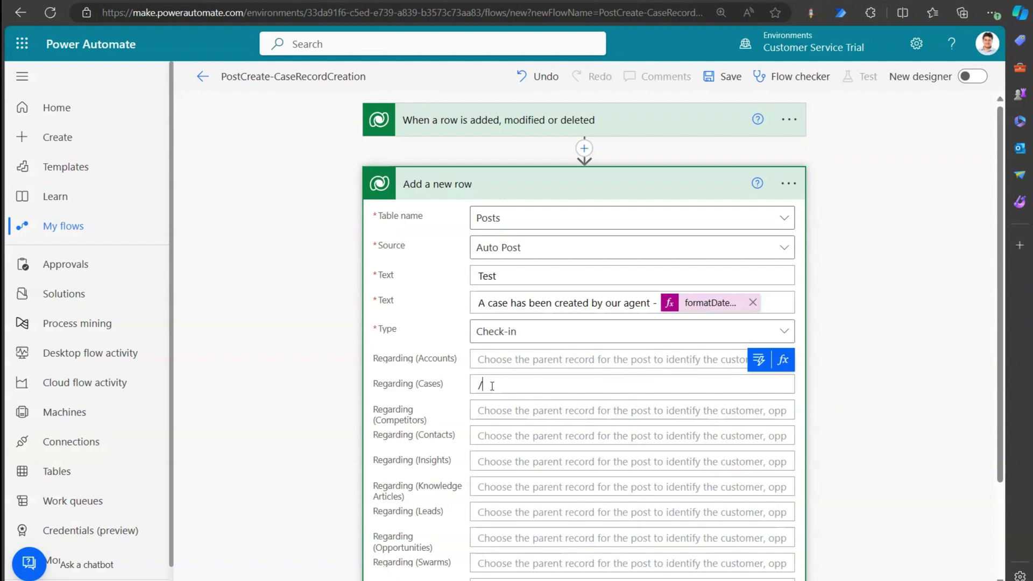
{"action": "type", "text": "incidents/"}
{"action": "left_click", "coordinate": [760, 362]}
{"action": "left_click", "coordinate": [537, 154]}
{"action": "type", "text": "unique"}
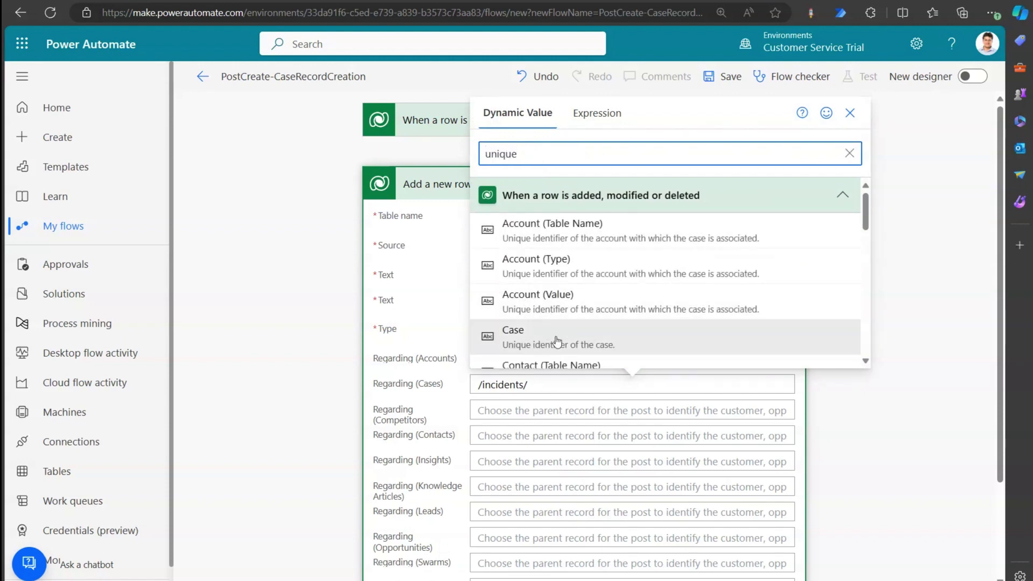
{"action": "left_click", "coordinate": [550, 342]}
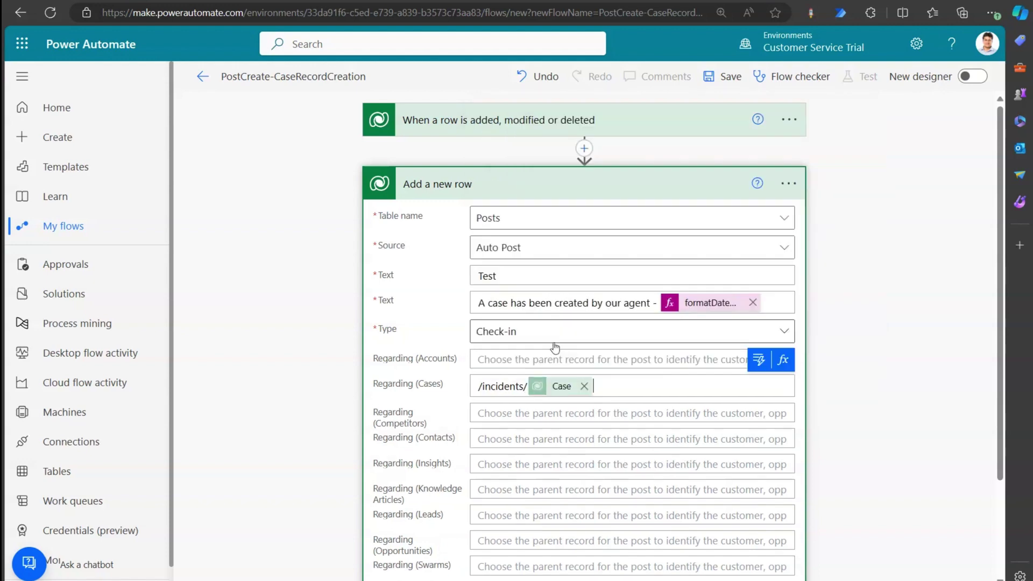
{"action": "left_click", "coordinate": [723, 79]}
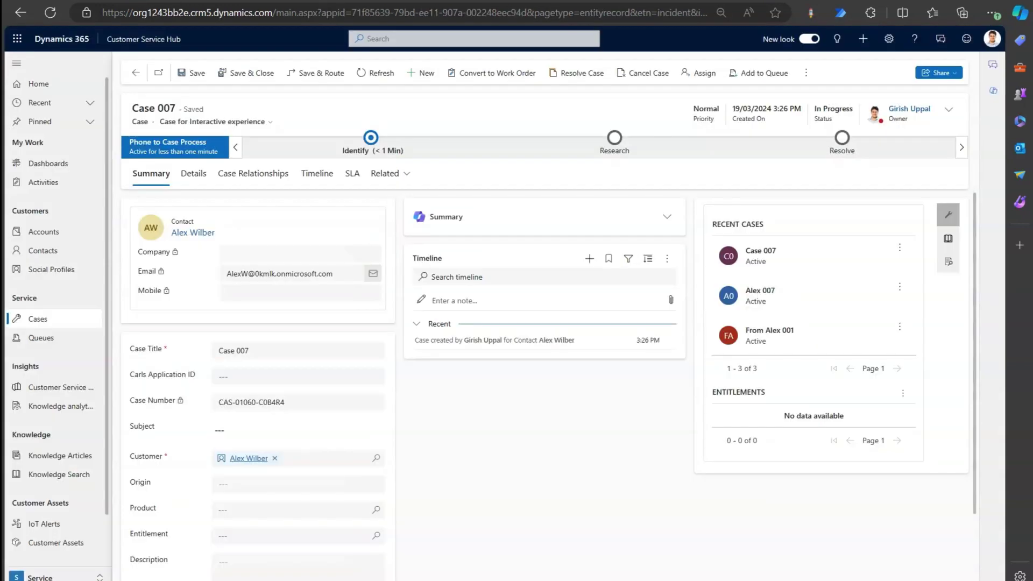
{"action": "left_click", "coordinate": [44, 325]}
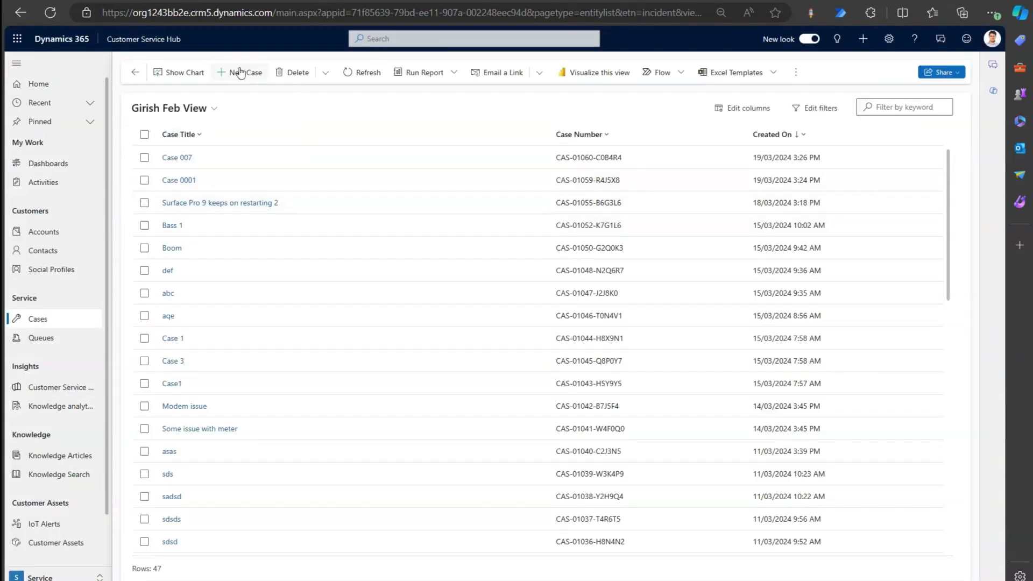
Create 'Case - 000A' with the first contact as customer and save it.
{"action": "left_click", "coordinate": [240, 74]}
{"action": "left_click", "coordinate": [224, 218]}
{"action": "type", "text": "Case - 00"}
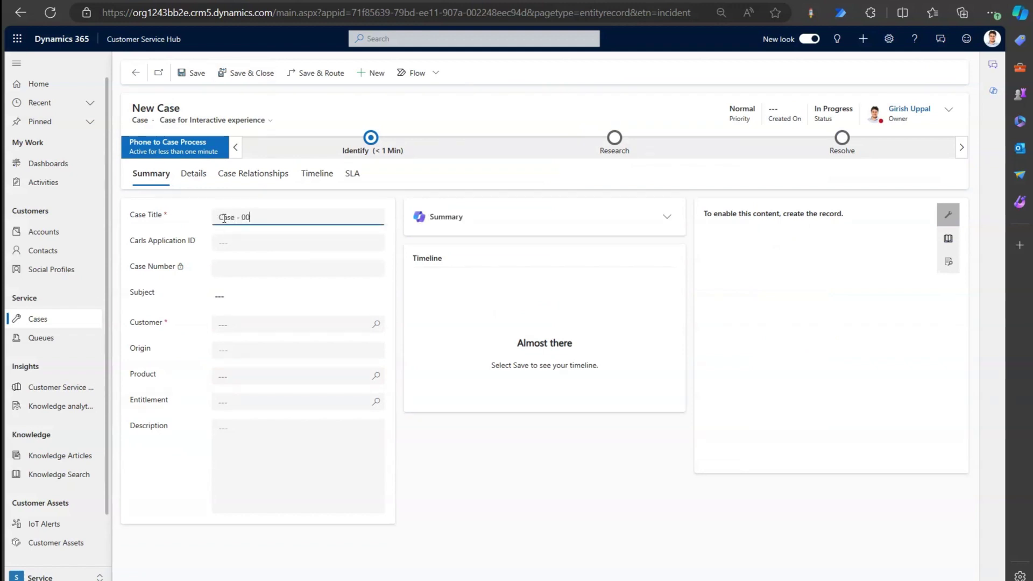
{"action": "type", "text": "0A"}
{"action": "left_click", "coordinate": [241, 323]}
{"action": "key", "text": "Return"}
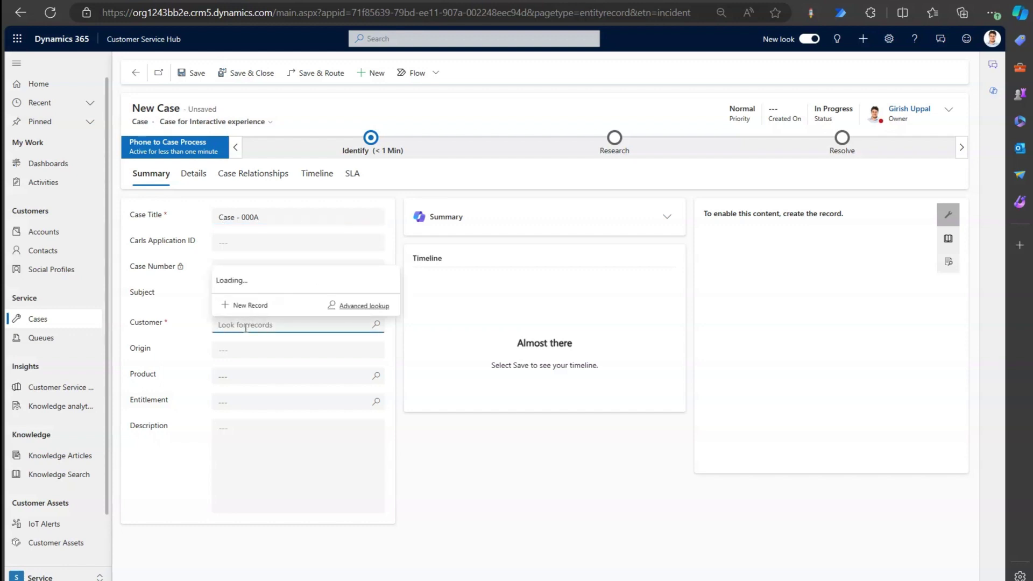
{"action": "left_click", "coordinate": [316, 162]}
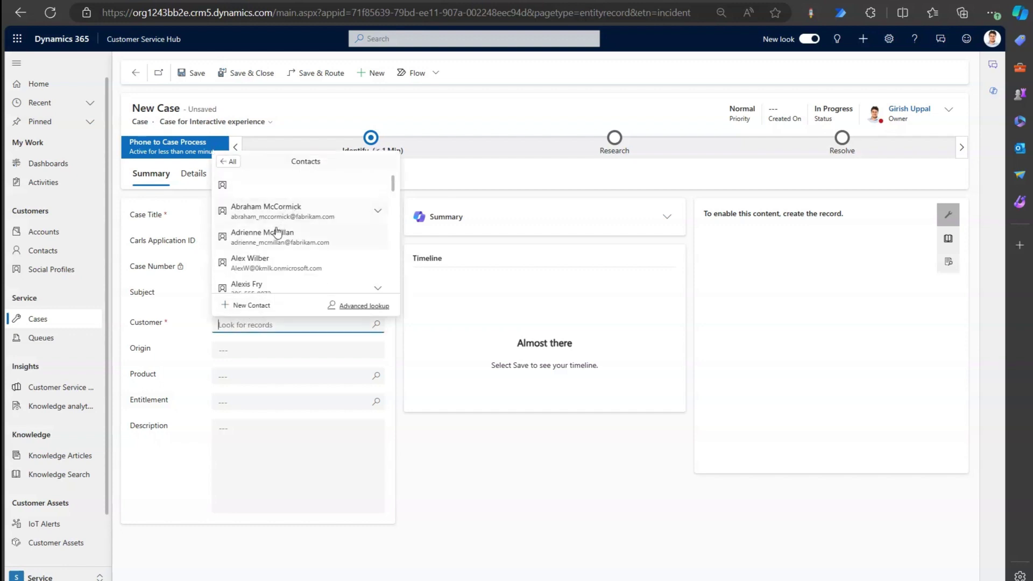
{"action": "left_click", "coordinate": [274, 212]}
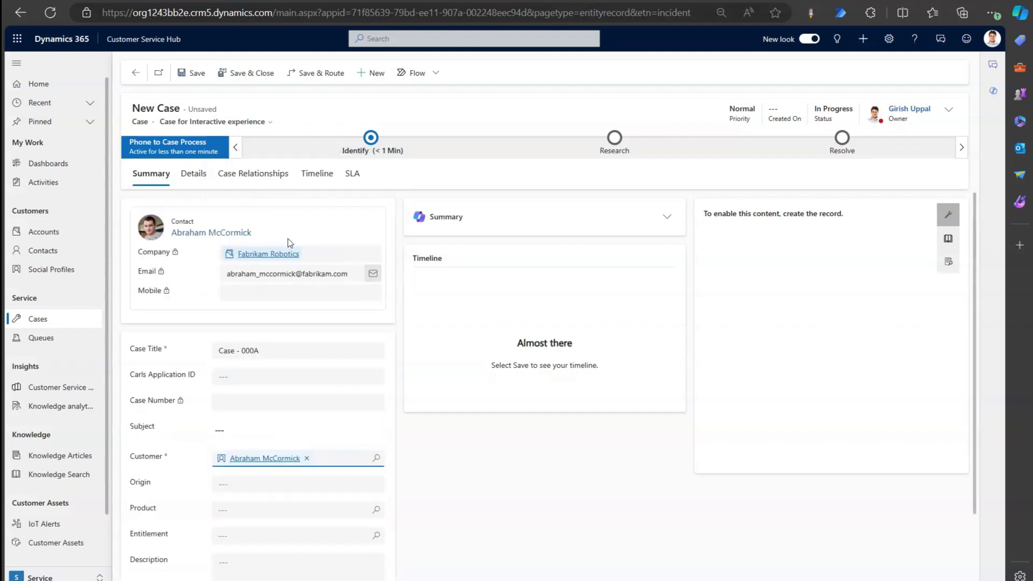
{"action": "left_click", "coordinate": [196, 74]}
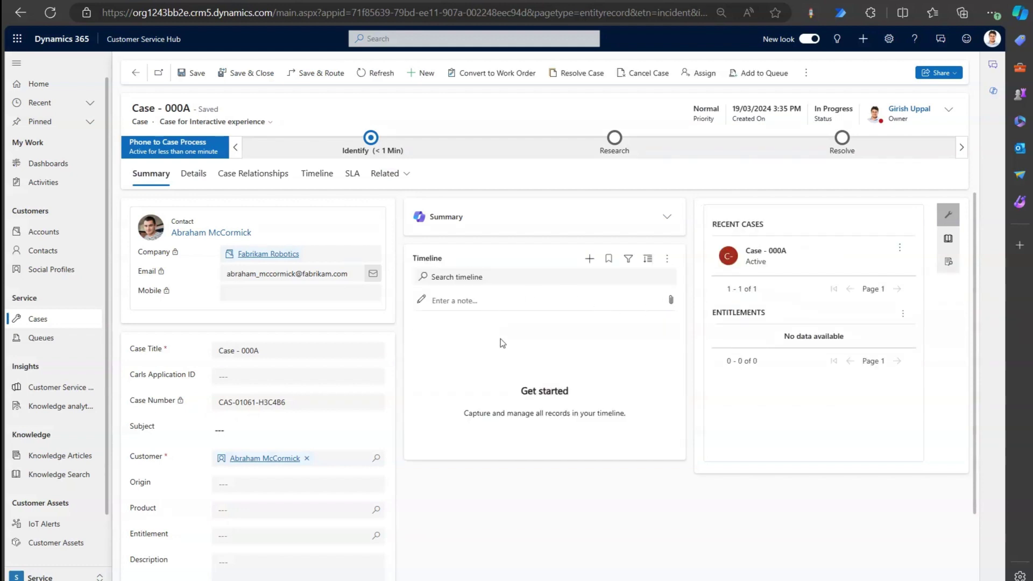
{"action": "left_click", "coordinate": [667, 259]}
Refresh the case timeline repeatedly until the agent's auto-post shows up.
{"action": "left_click", "coordinate": [687, 280]}
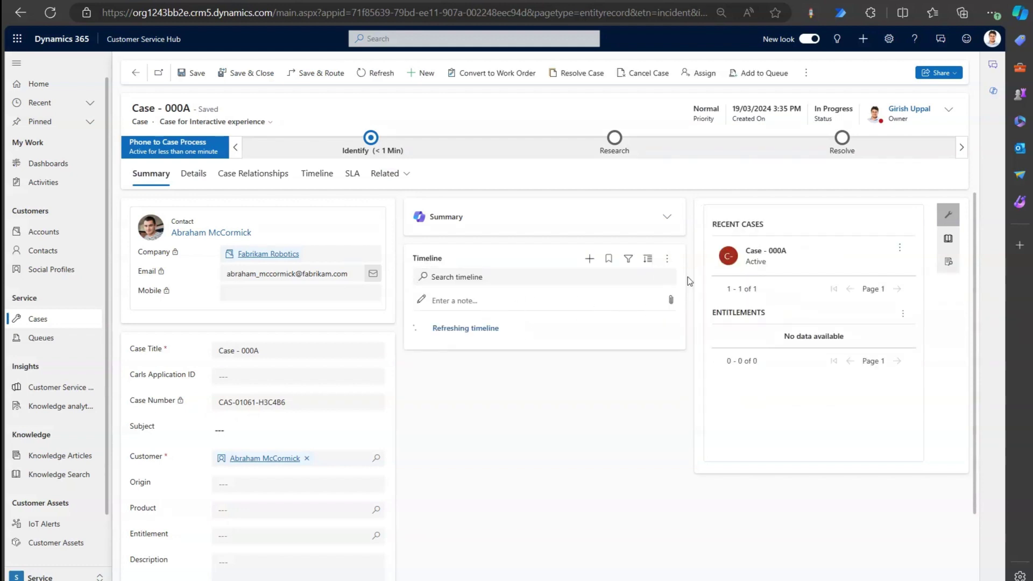
{"action": "left_click", "coordinate": [667, 259]}
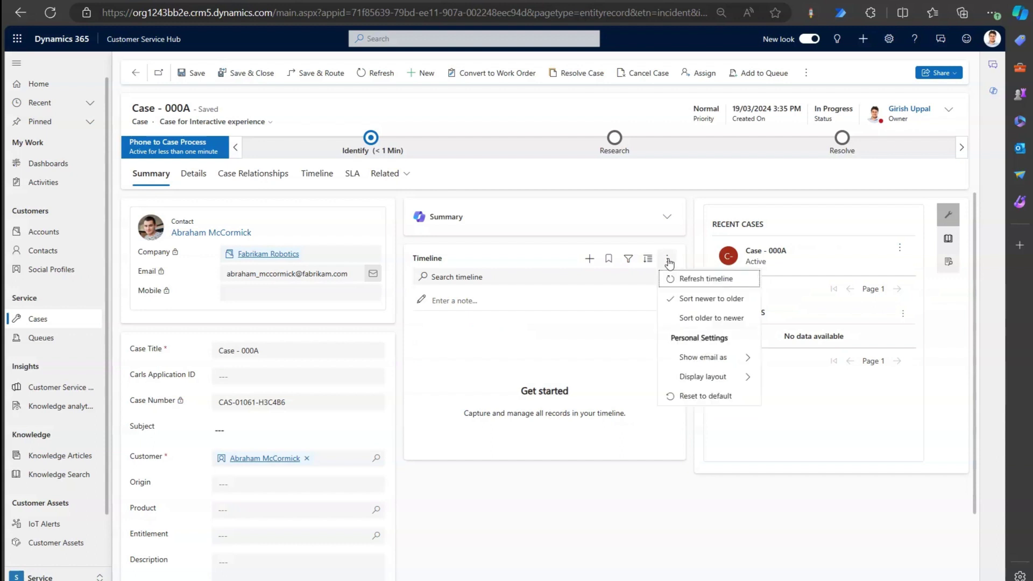
{"action": "left_click", "coordinate": [687, 278]}
{"action": "left_click", "coordinate": [667, 259]}
{"action": "left_click", "coordinate": [679, 278]}
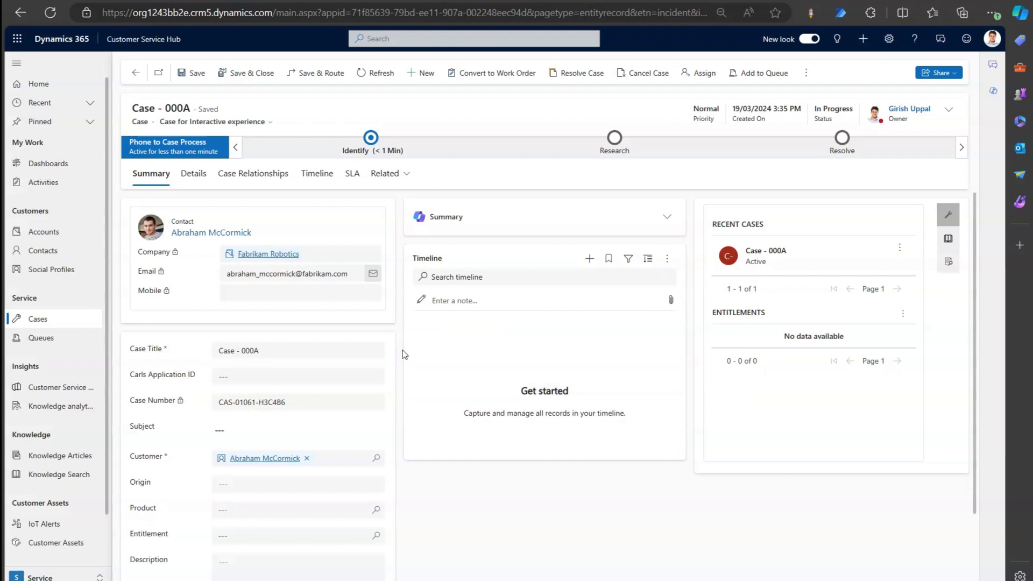
{"action": "left_click", "coordinate": [667, 260]}
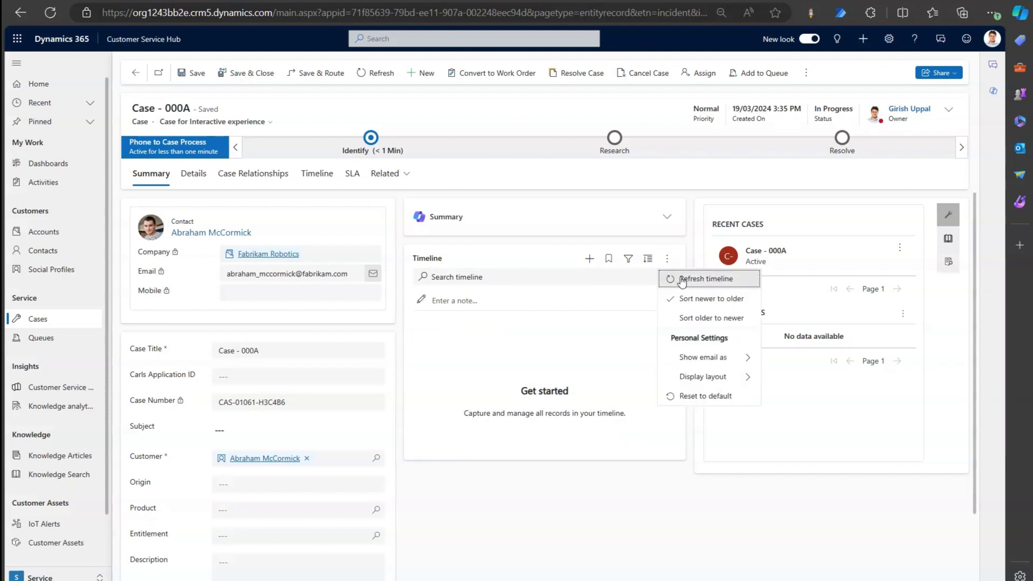
{"action": "left_click", "coordinate": [682, 279]}
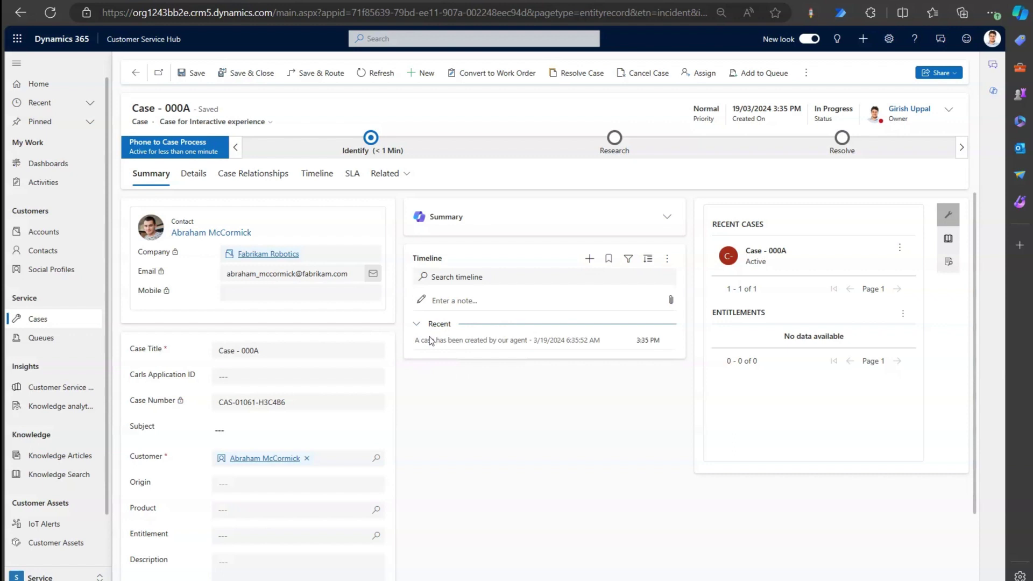
Switch the full timeline's display layout to Roomy and reset zoom to 100%.
{"action": "left_click", "coordinate": [315, 178]}
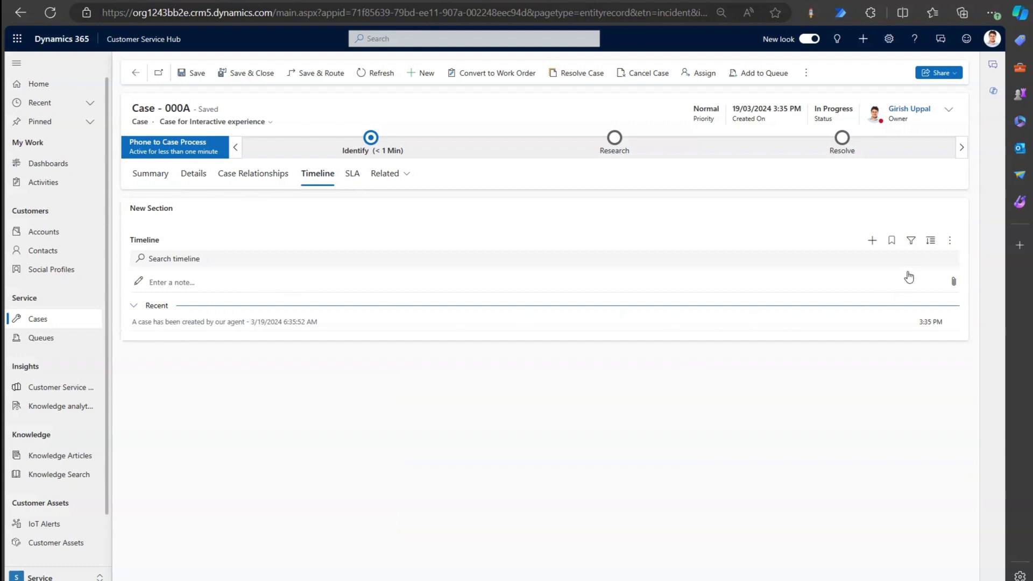
{"action": "left_click", "coordinate": [950, 241]}
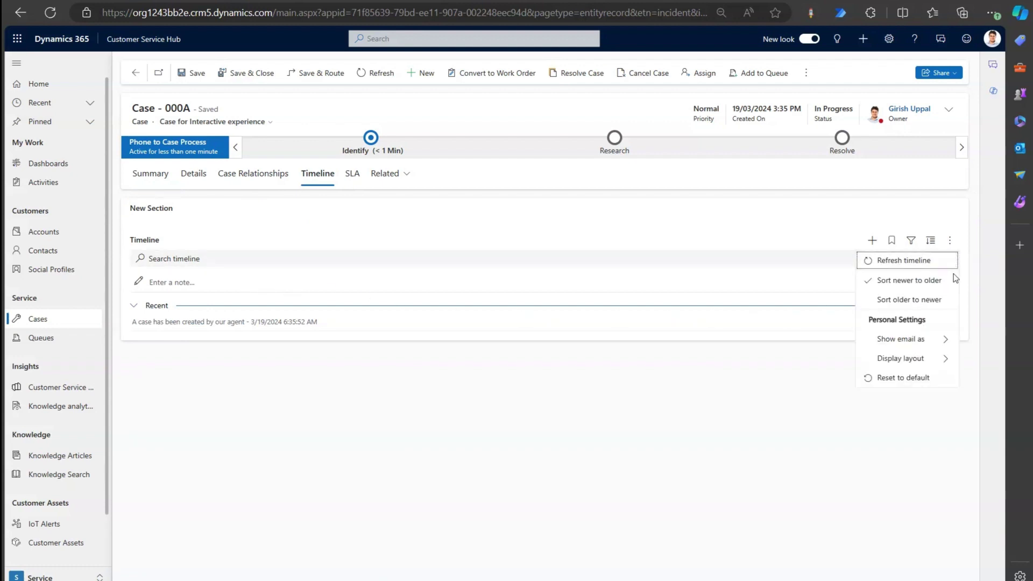
{"action": "left_click", "coordinate": [949, 362]}
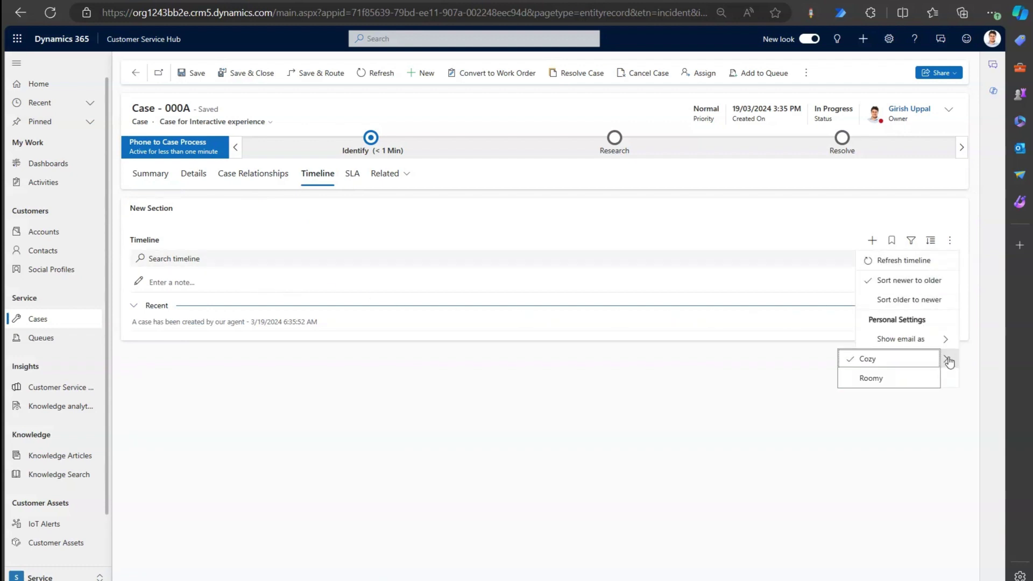
{"action": "left_click", "coordinate": [876, 385]}
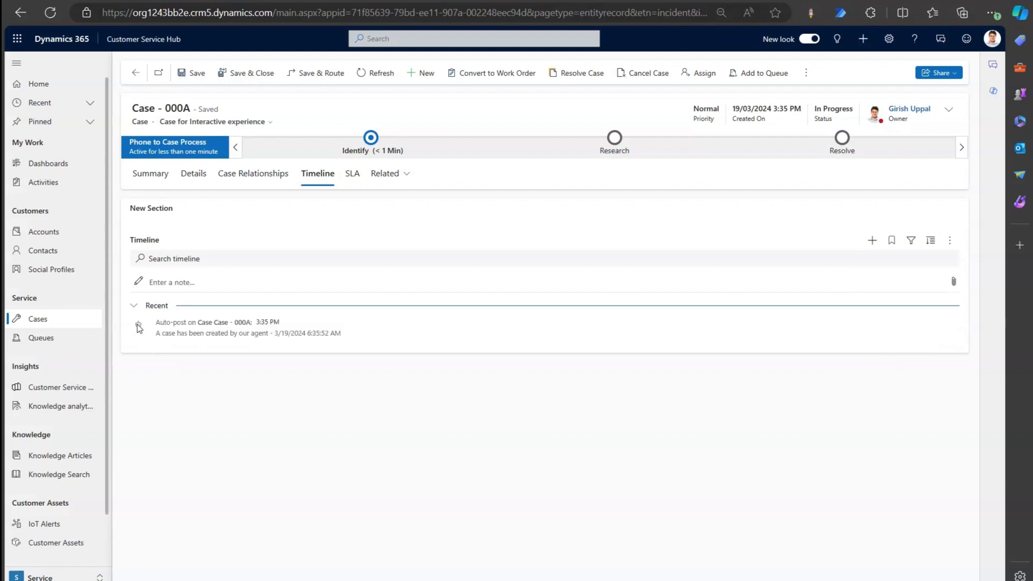
{"action": "key", "text": "ctrl+plus"}
{"action": "key", "text": "ctrl+plus"}
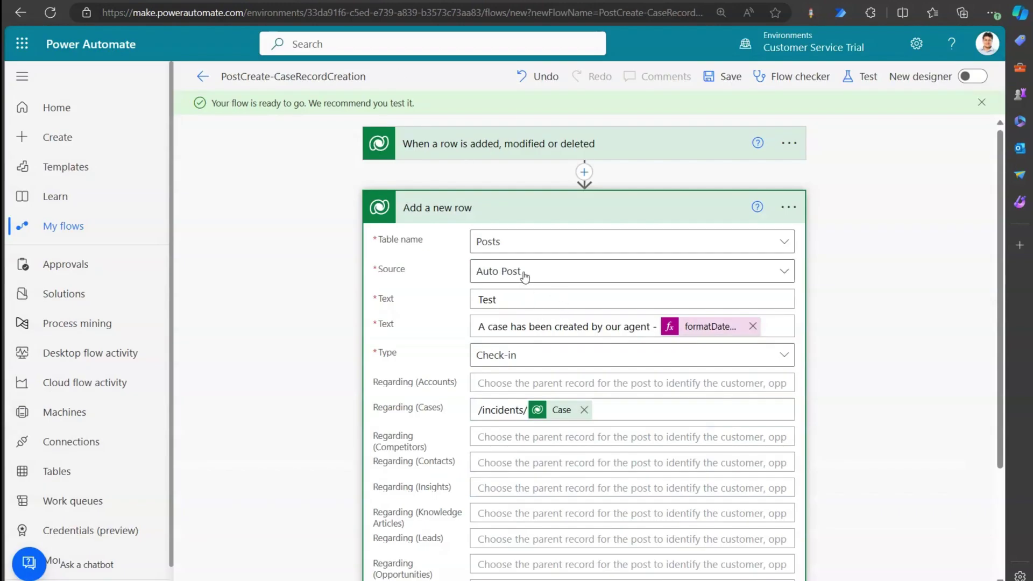
Change the post Source to Manual Post and save the flow.
{"action": "left_click", "coordinate": [526, 275]}
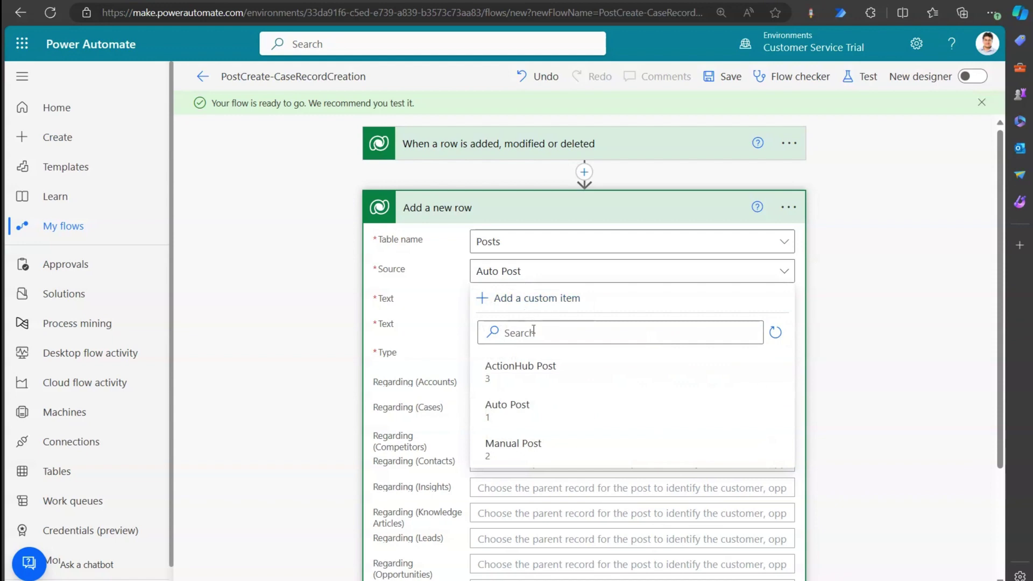
{"action": "left_click", "coordinate": [531, 449]}
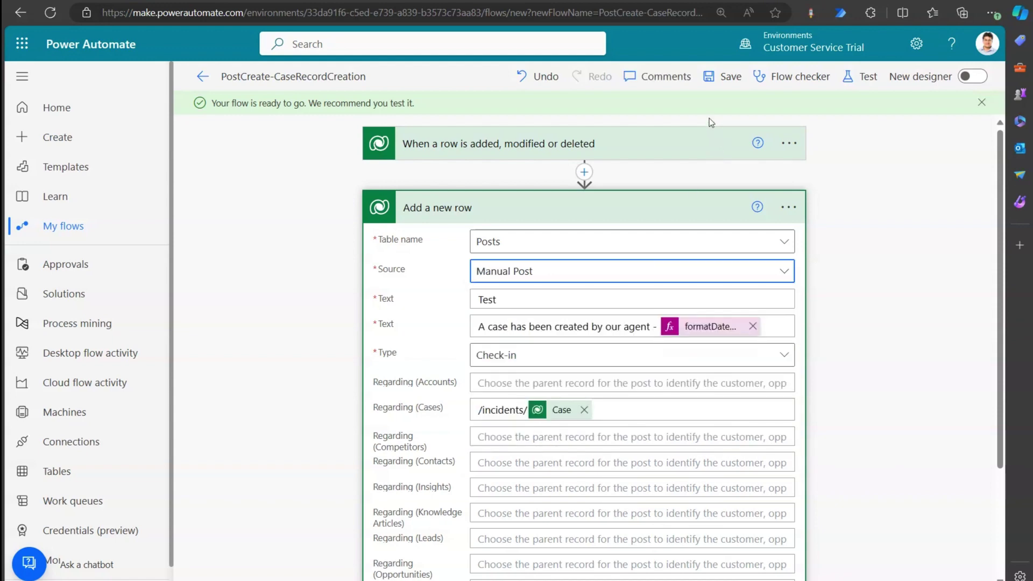
{"action": "left_click", "coordinate": [716, 78]}
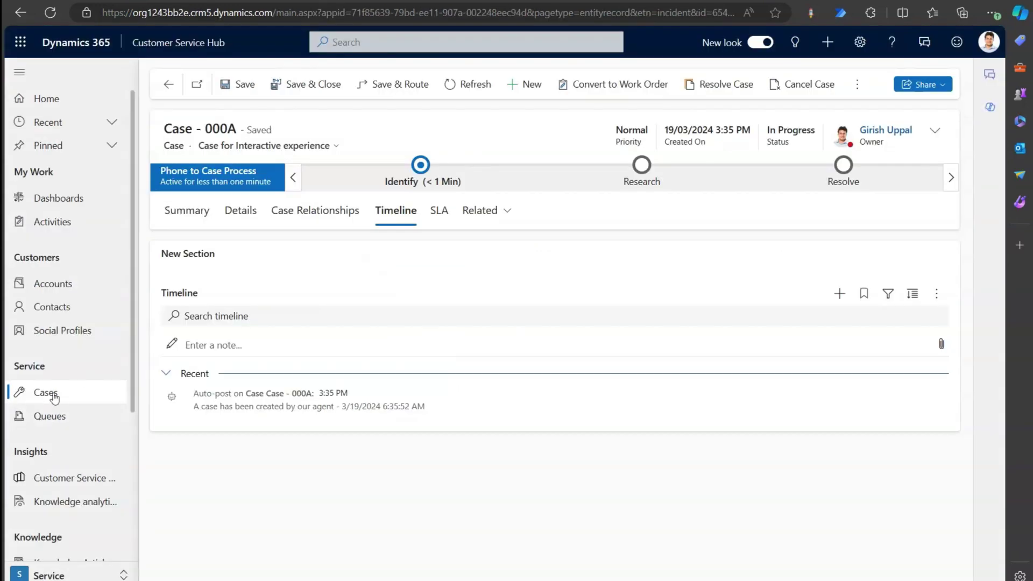
Create and save a new case with Adventure Works as the customer.
{"action": "left_click", "coordinate": [520, 86]}
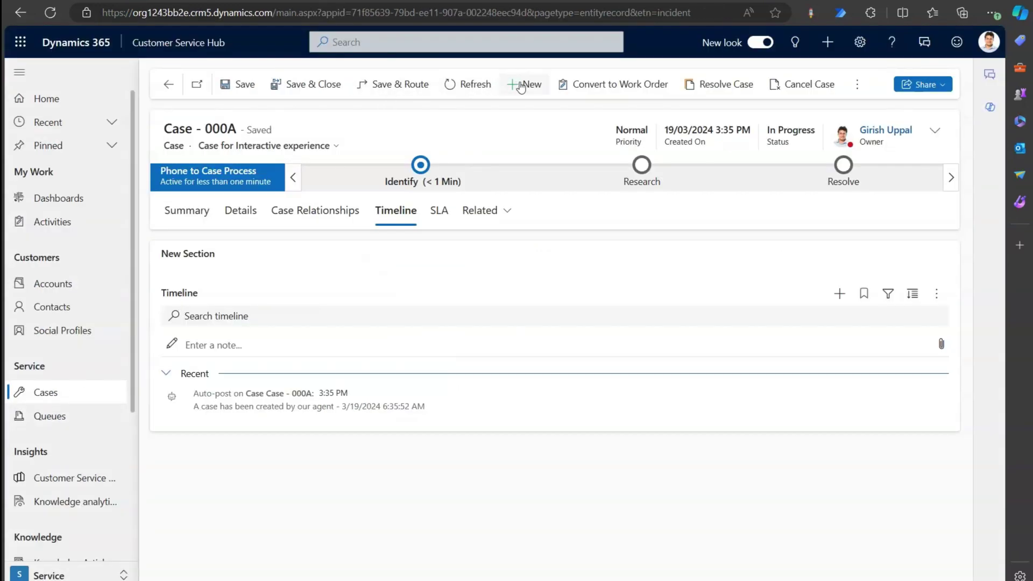
{"action": "left_click", "coordinate": [276, 265]}
{"action": "type", "text": "o"}
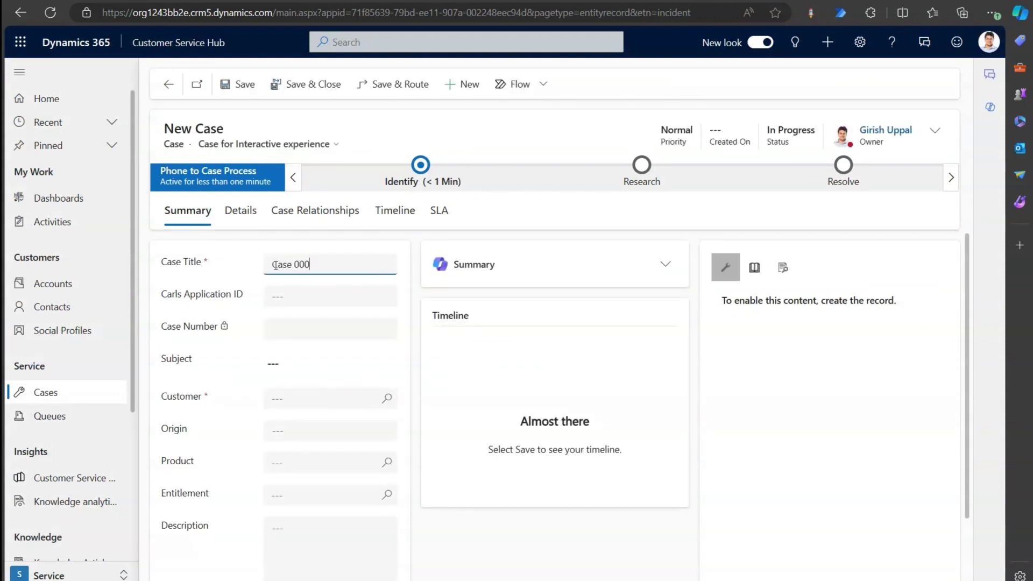
{"action": "left_click", "coordinate": [372, 399]}
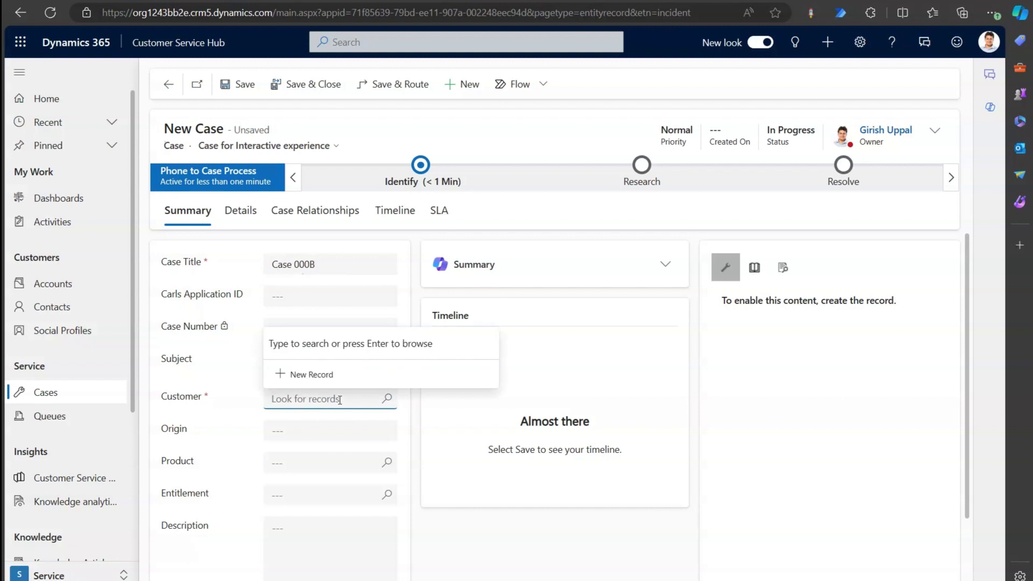
{"action": "key", "text": "Return"}
{"action": "left_click", "coordinate": [347, 321]}
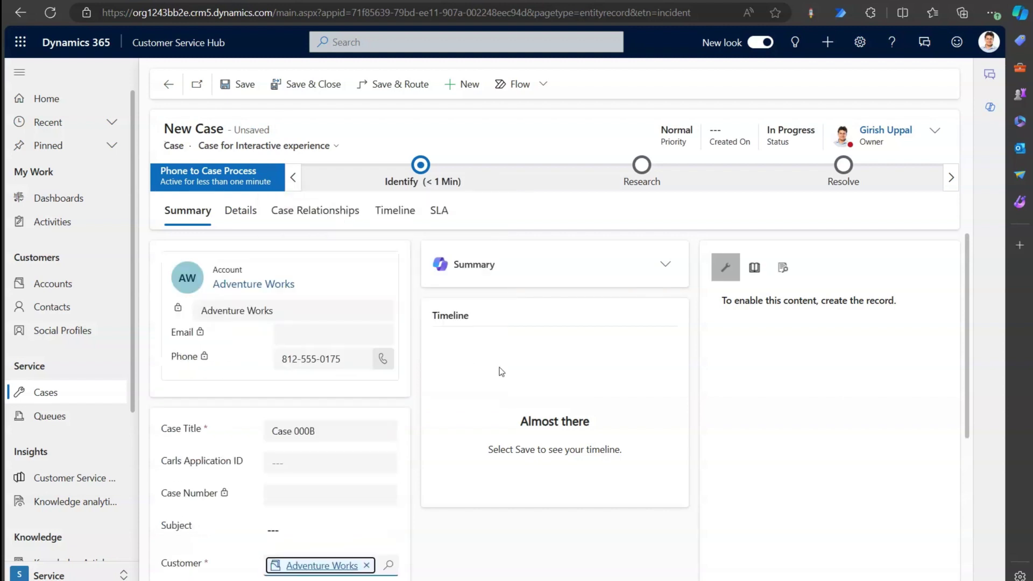
{"action": "left_click", "coordinate": [235, 86]}
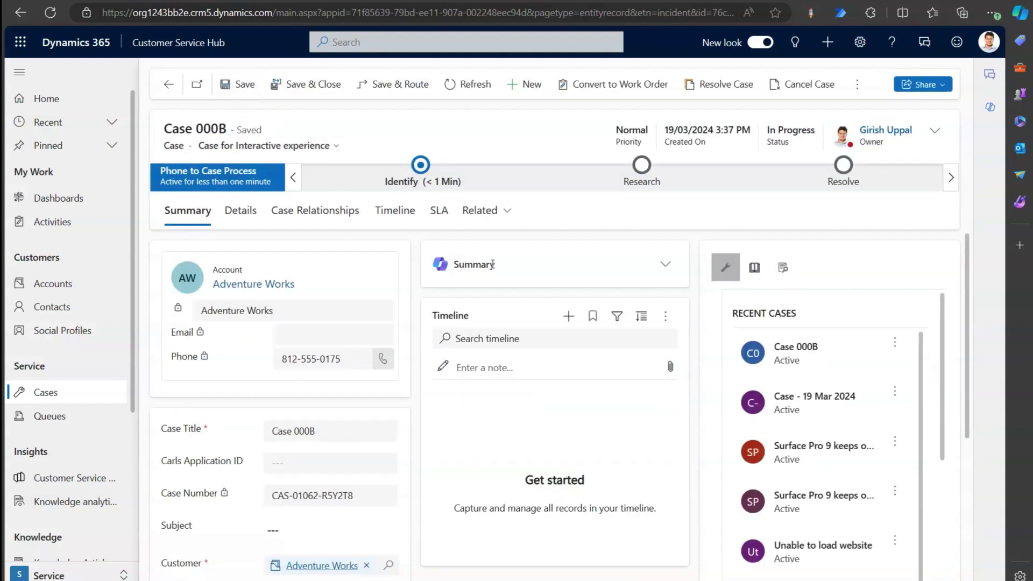
Reload Case 000B and check its timeline for the flow's manual post.
{"action": "left_click", "coordinate": [407, 214]}
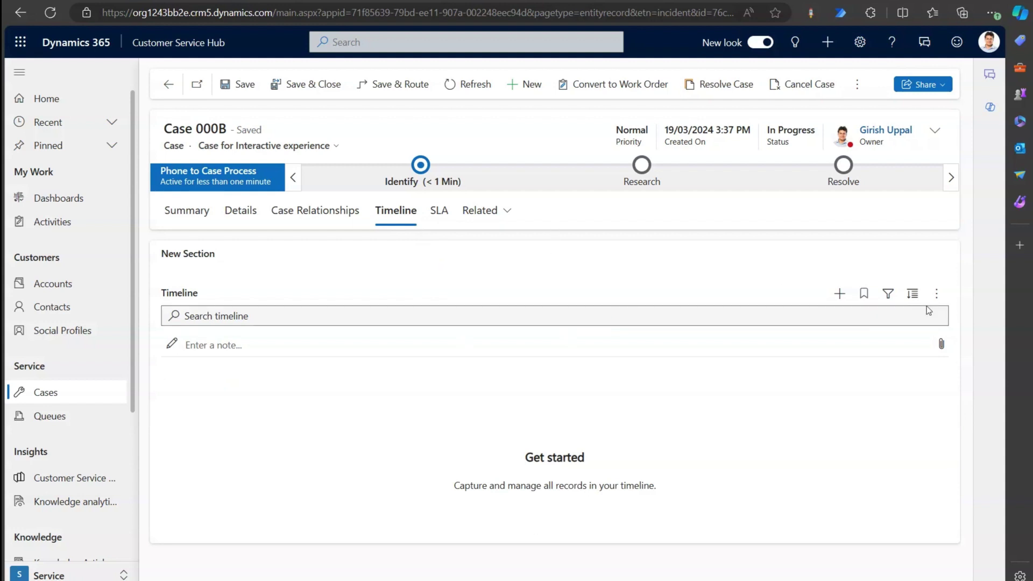
{"action": "left_click", "coordinate": [476, 84]}
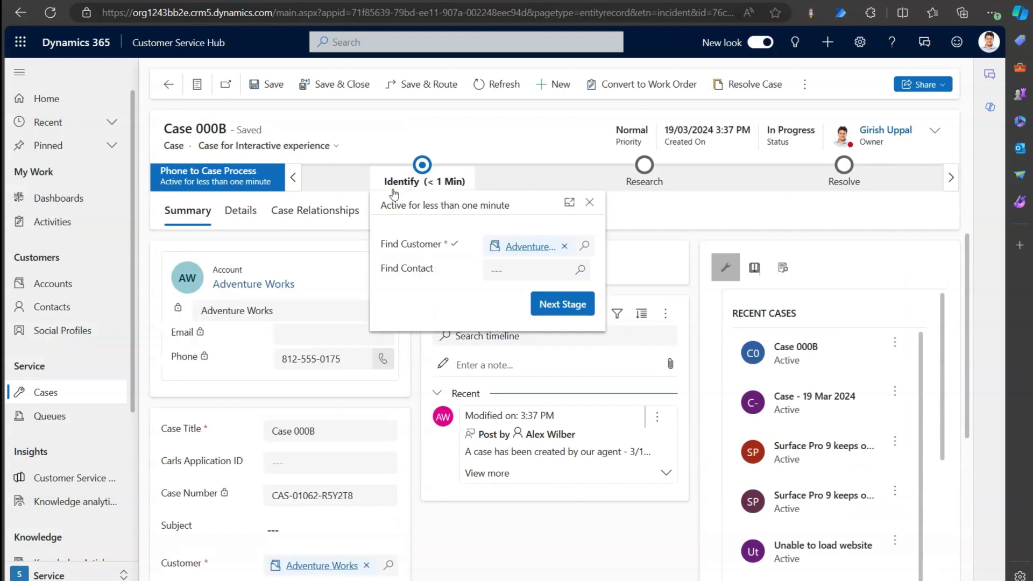
{"action": "left_click", "coordinate": [320, 210]}
{"action": "left_click", "coordinate": [383, 217]}
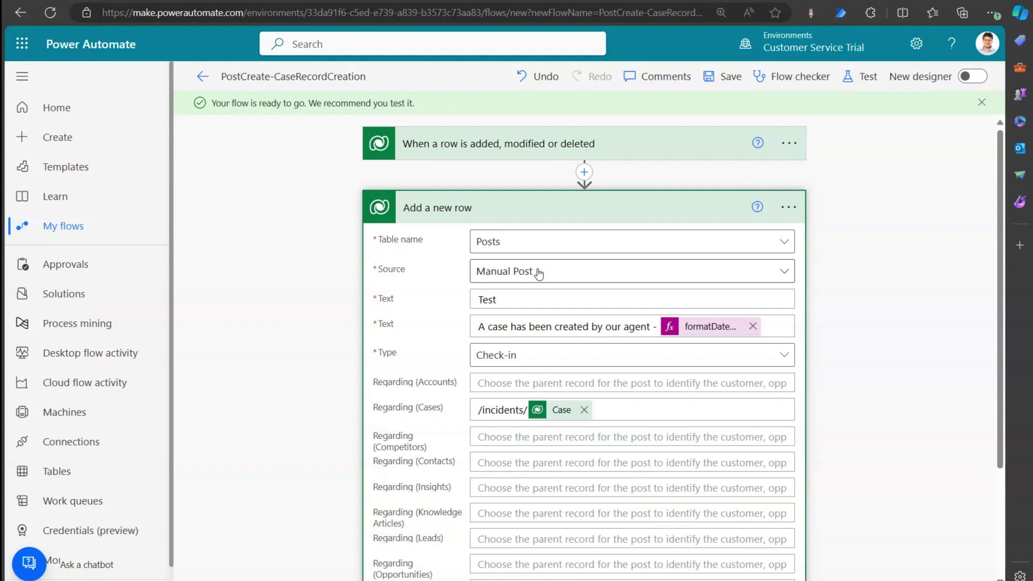
{"action": "left_click", "coordinate": [538, 274]}
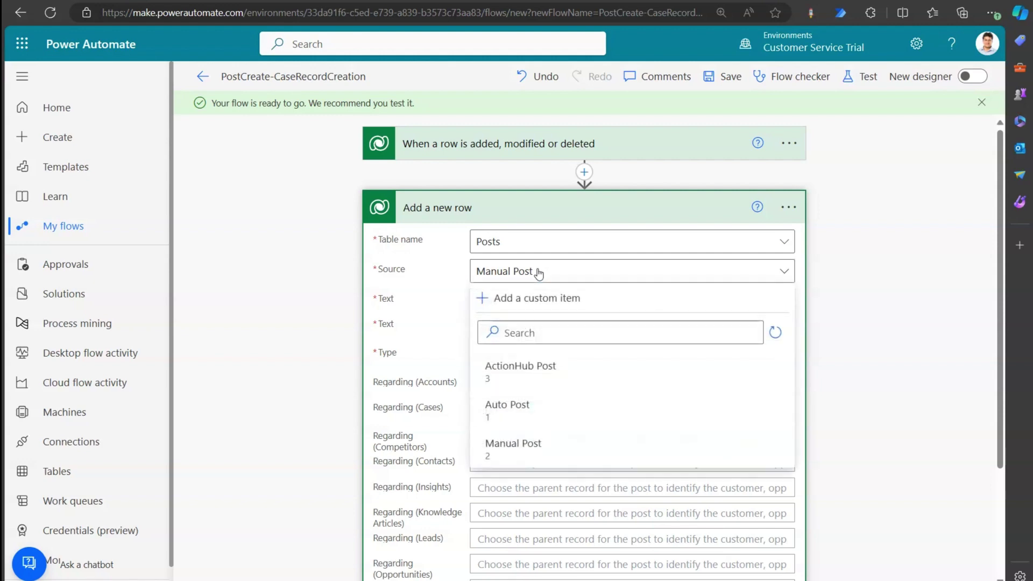
Change the post Source to ActionHub Post, save the flow, and return to Dynamics 365 cases.
{"action": "left_click", "coordinate": [536, 368]}
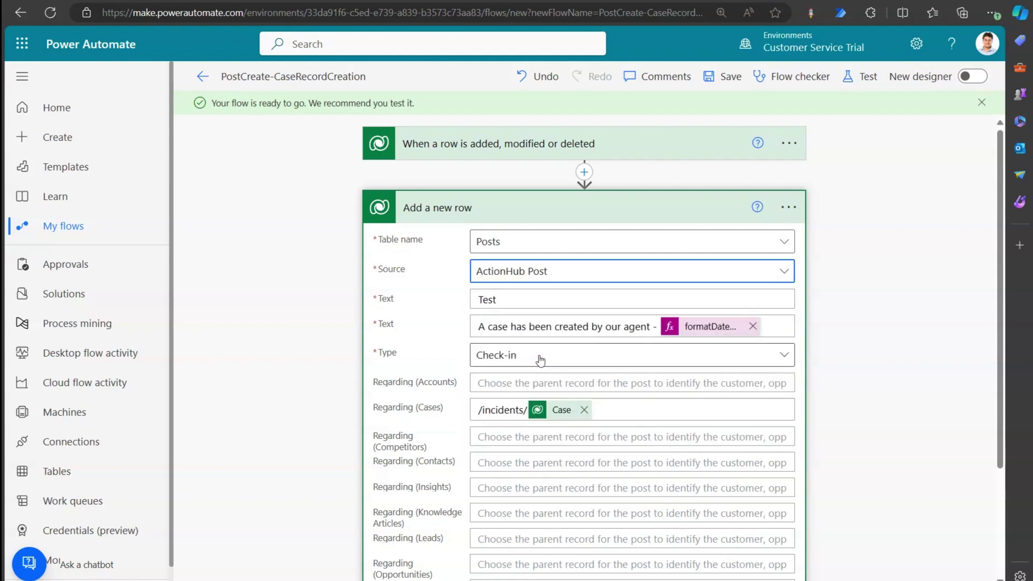
{"action": "left_click", "coordinate": [728, 80]}
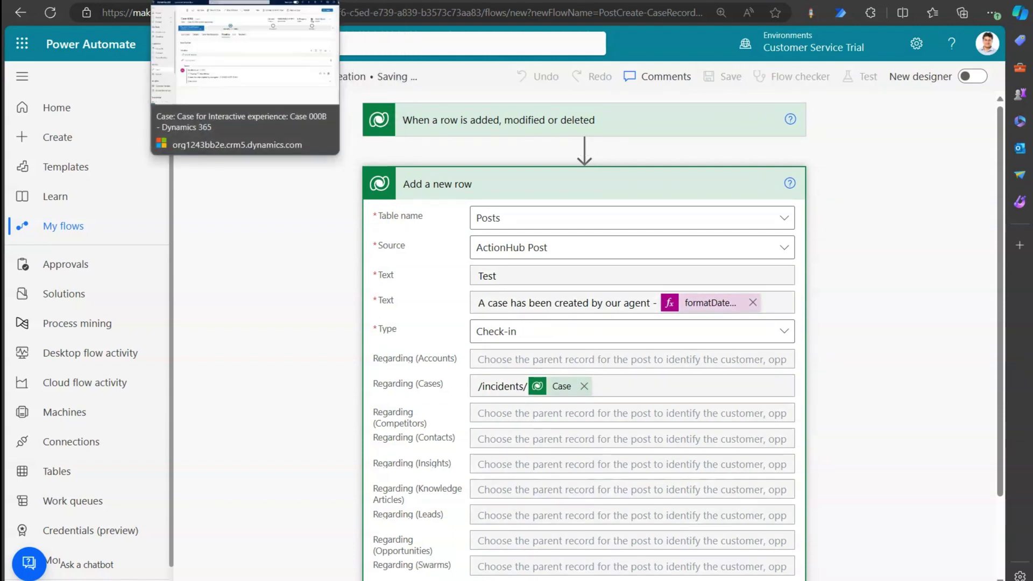
{"action": "key", "text": "ctrl+Tab"}
{"action": "left_click", "coordinate": [57, 398]}
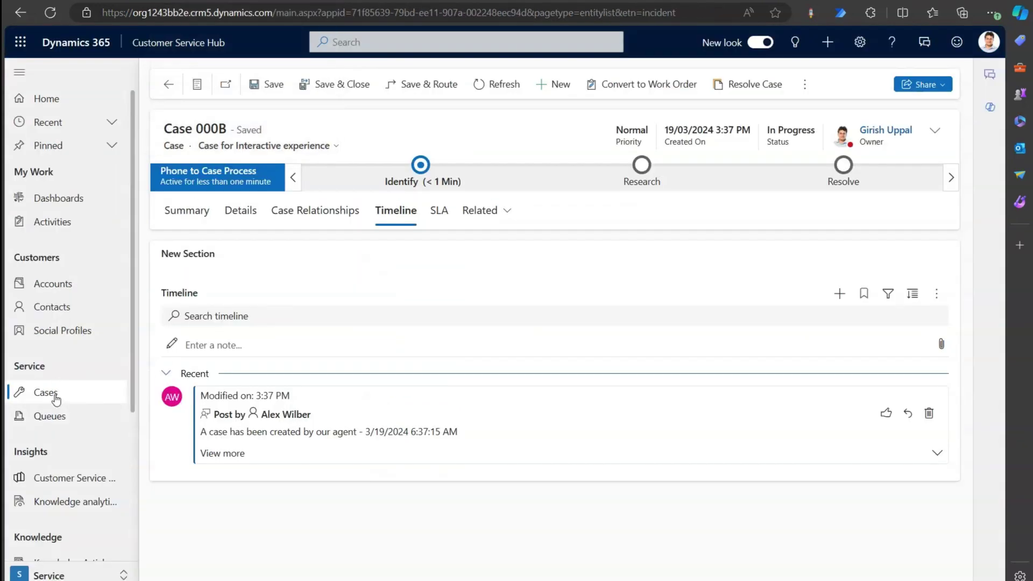
Create a new case with Adventure Works as the customer and save it.
{"action": "left_click", "coordinate": [325, 85]}
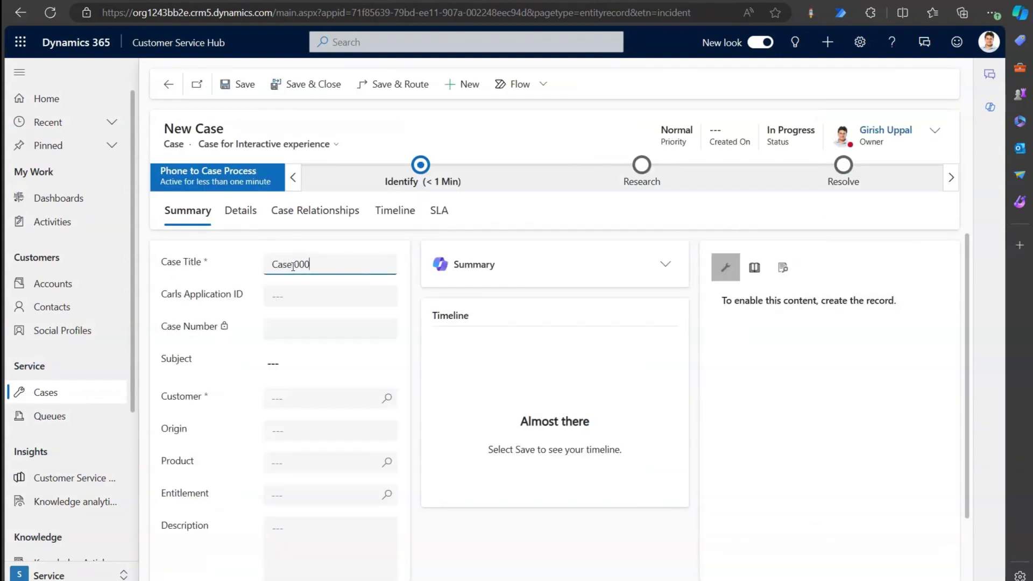
{"action": "left_click", "coordinate": [282, 398]}
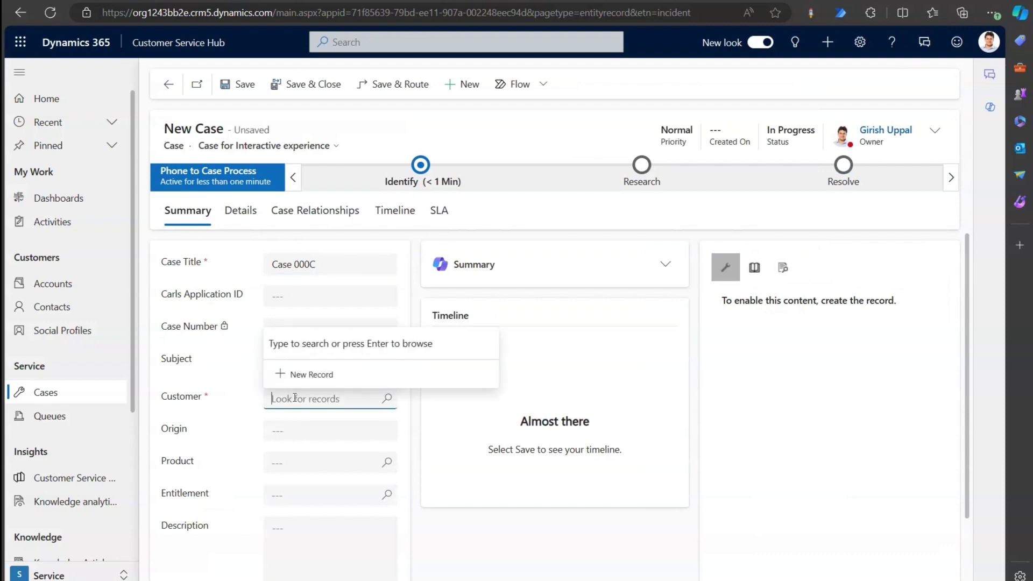
{"action": "key", "text": "Return"}
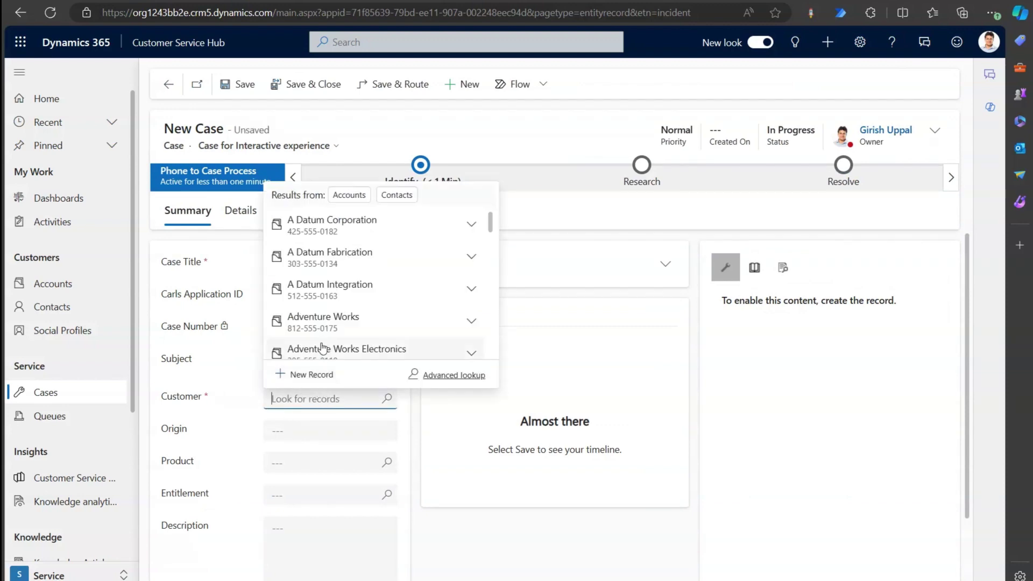
{"action": "left_click", "coordinate": [324, 384]}
{"action": "left_click", "coordinate": [245, 84]}
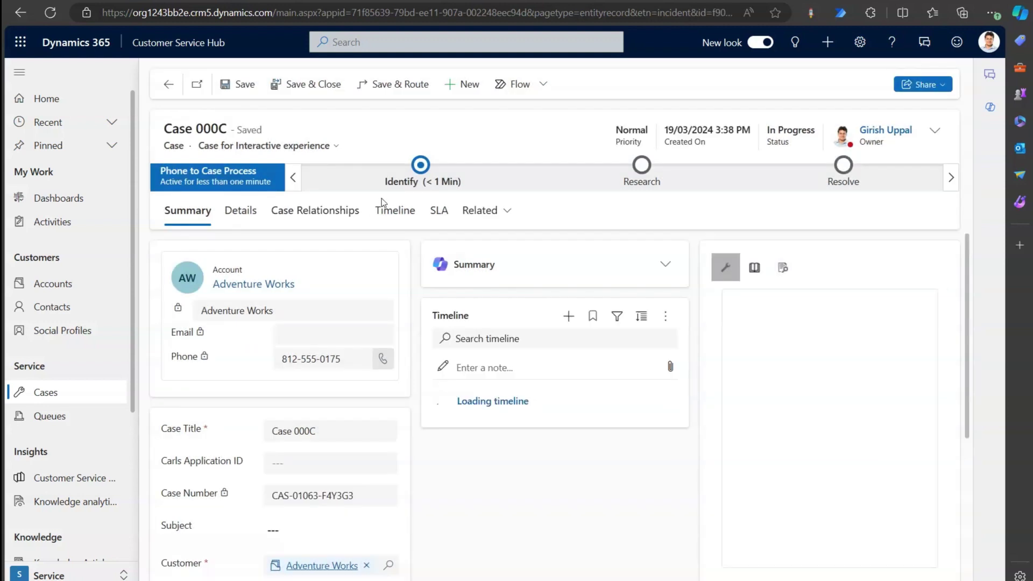
Refresh Case 000C and expand its timeline post to read the auto-created details.
{"action": "left_click", "coordinate": [399, 212]}
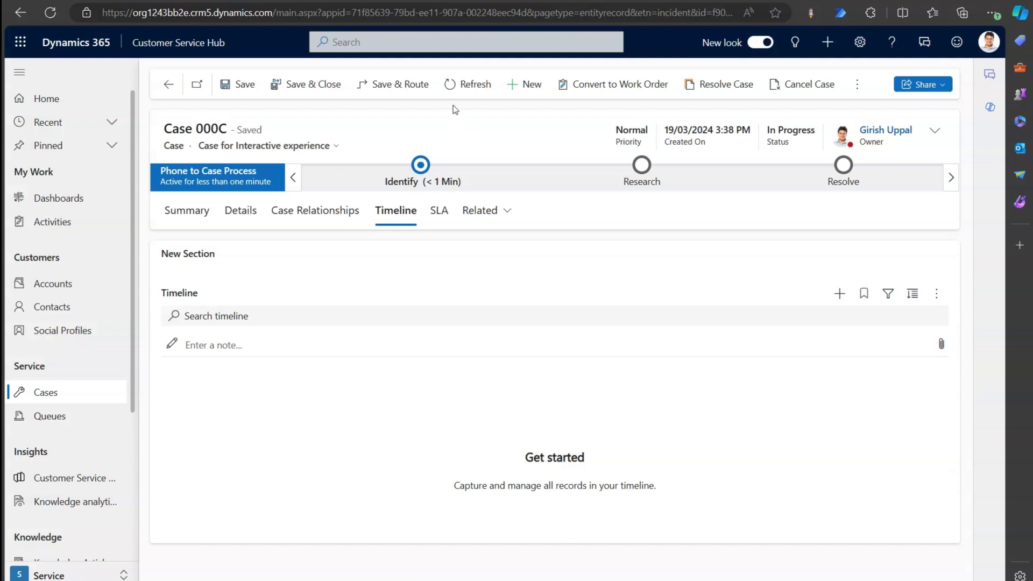
{"action": "left_click", "coordinate": [464, 84]}
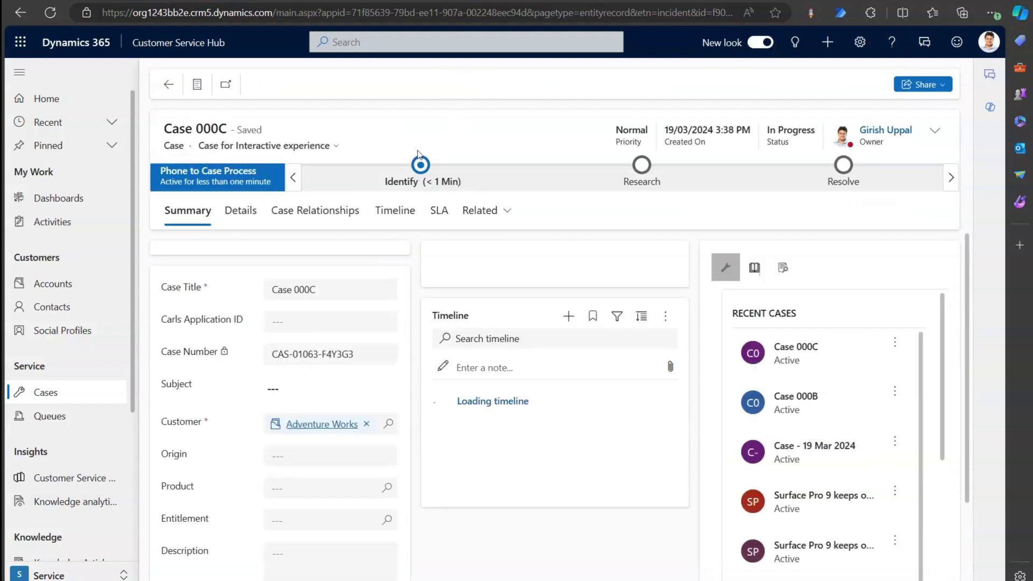
{"action": "left_click", "coordinate": [399, 211]}
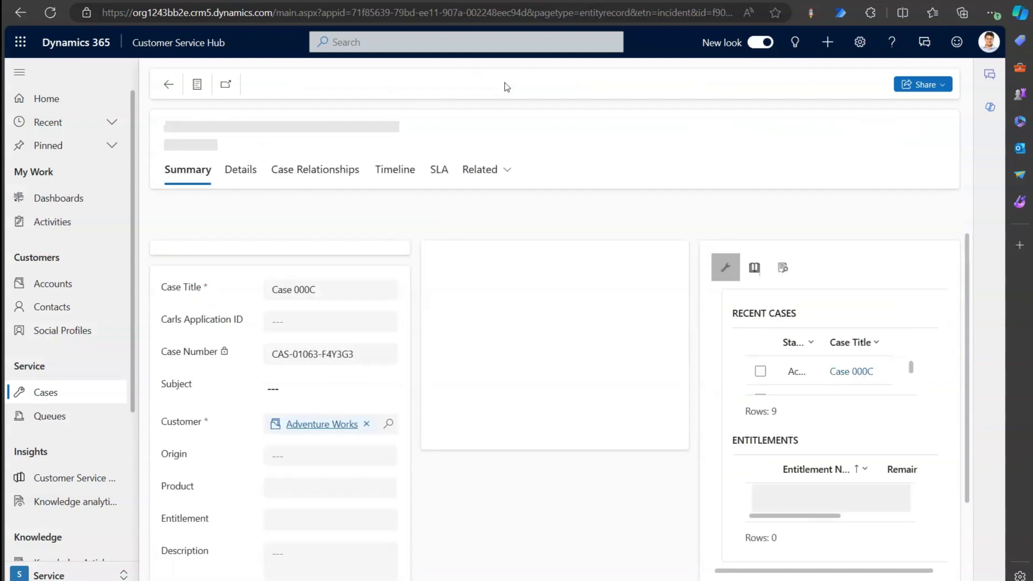
{"action": "left_click", "coordinate": [407, 211]}
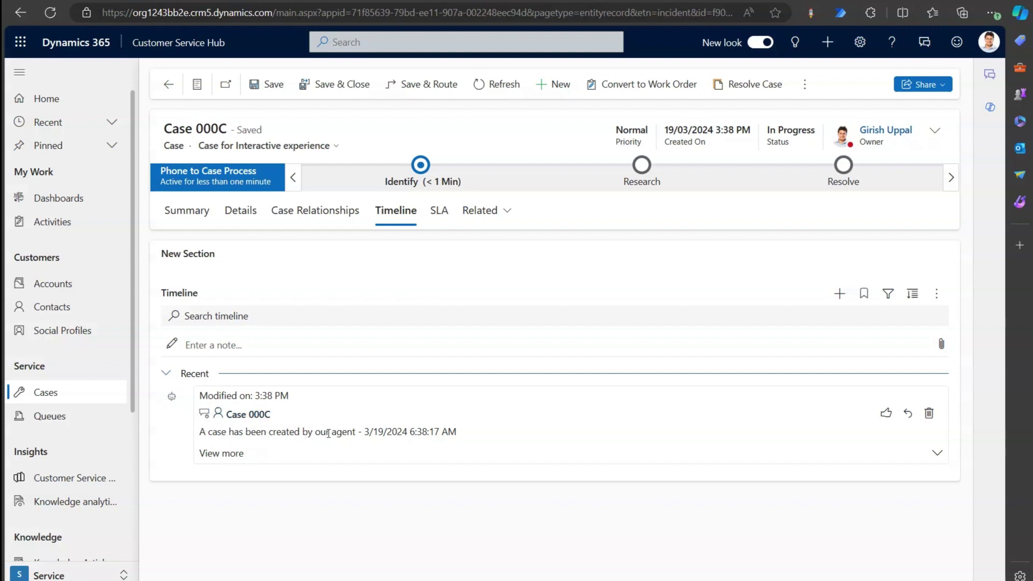
{"action": "left_click", "coordinate": [235, 456]}
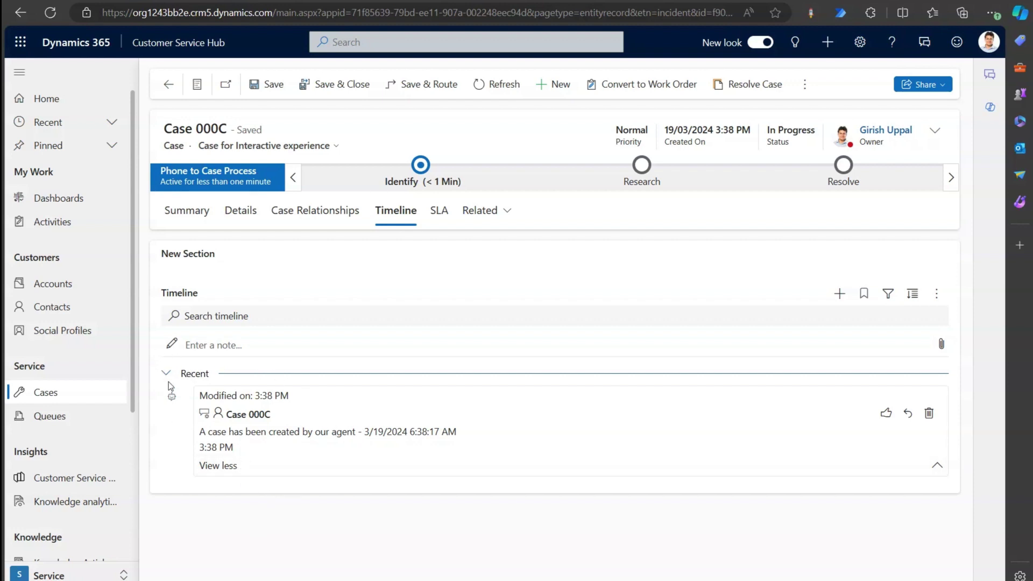
{"action": "left_click_drag", "start_coordinate": [169, 436], "coordinate": [176, 502]}
{"action": "left_click", "coordinate": [197, 85]}
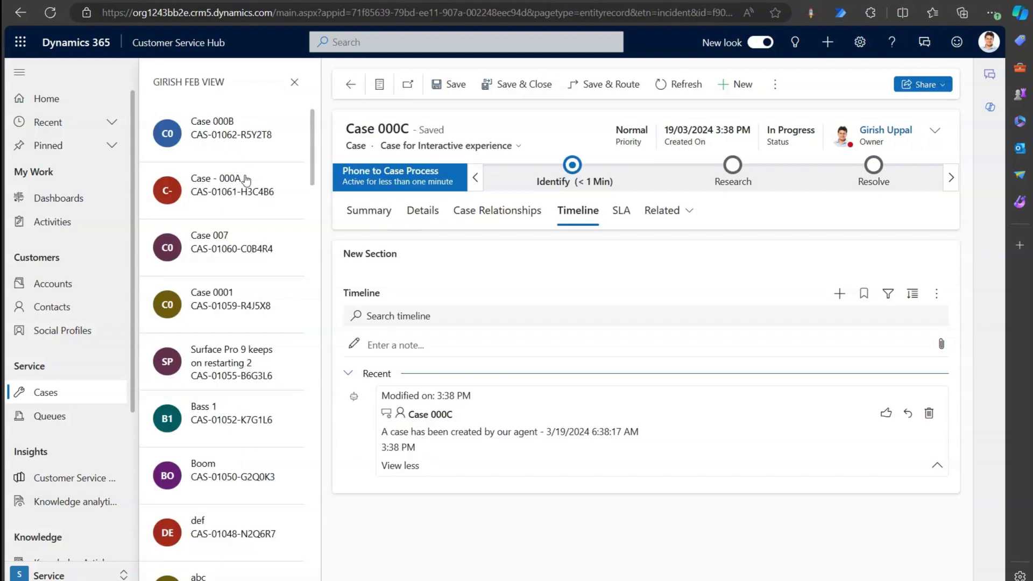
Open Case - 000A, then Case 000B, from the case list and read each timeline post.
{"action": "left_click", "coordinate": [239, 194]}
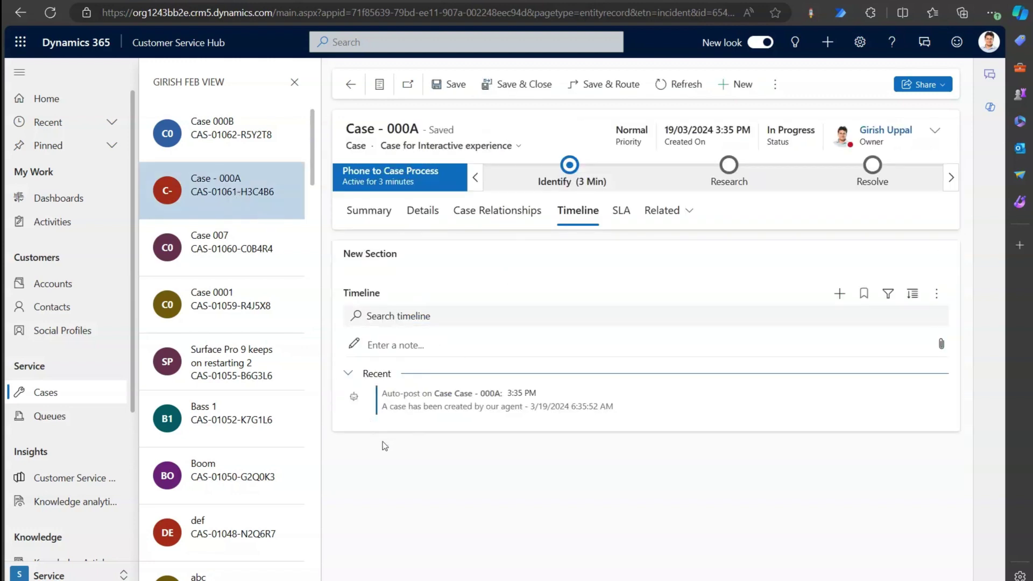
{"action": "left_click_drag", "start_coordinate": [357, 409], "coordinate": [371, 457]}
{"action": "left_click", "coordinate": [241, 131]}
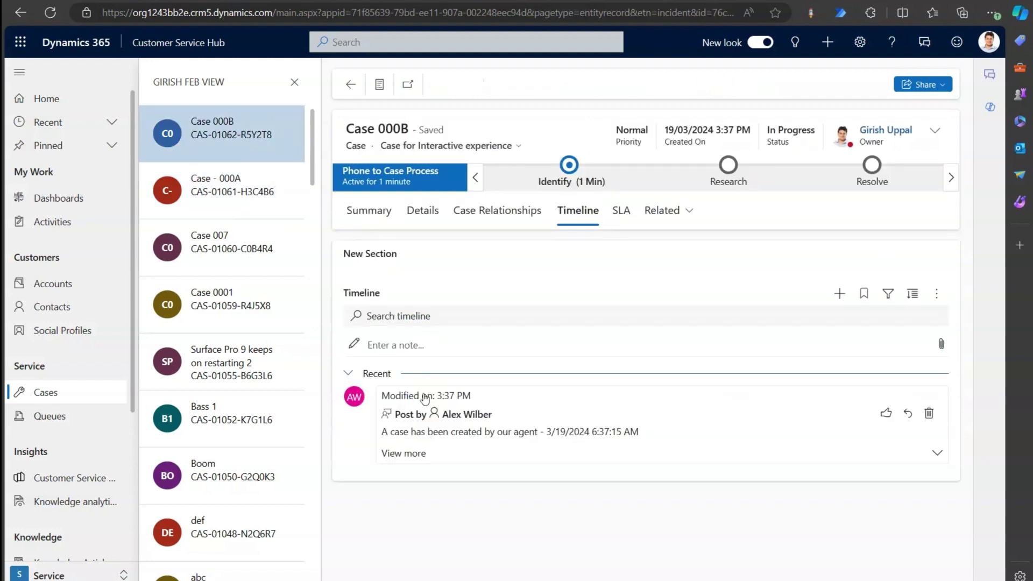
{"action": "mouse_move", "coordinate": [354, 428]}
{"action": "left_mouse_down"}
{"action": "mouse_move", "coordinate": [377, 433]}
{"action": "mouse_move", "coordinate": [391, 474]}
{"action": "left_mouse_up"}
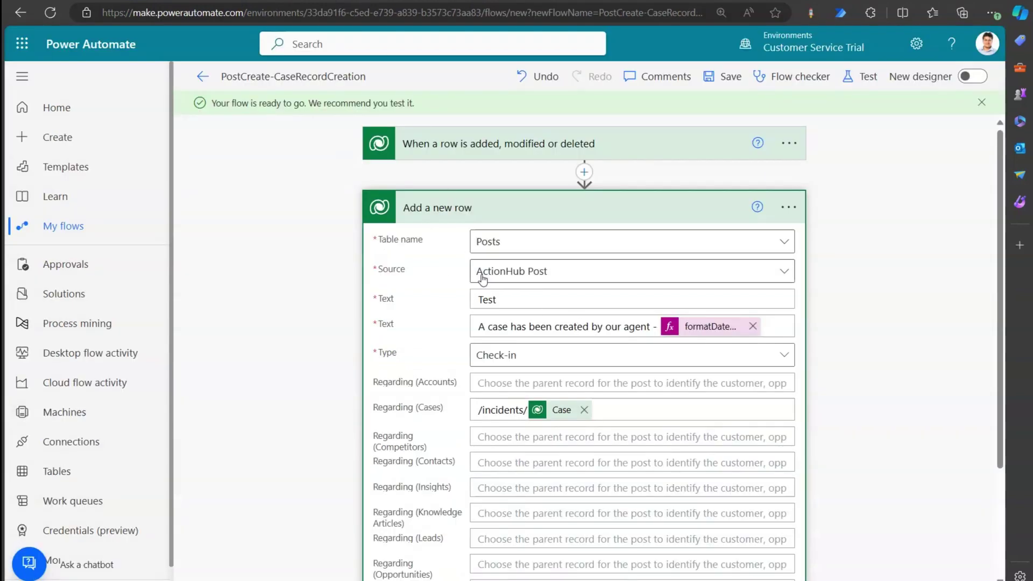
{"action": "left_click", "coordinate": [538, 272]}
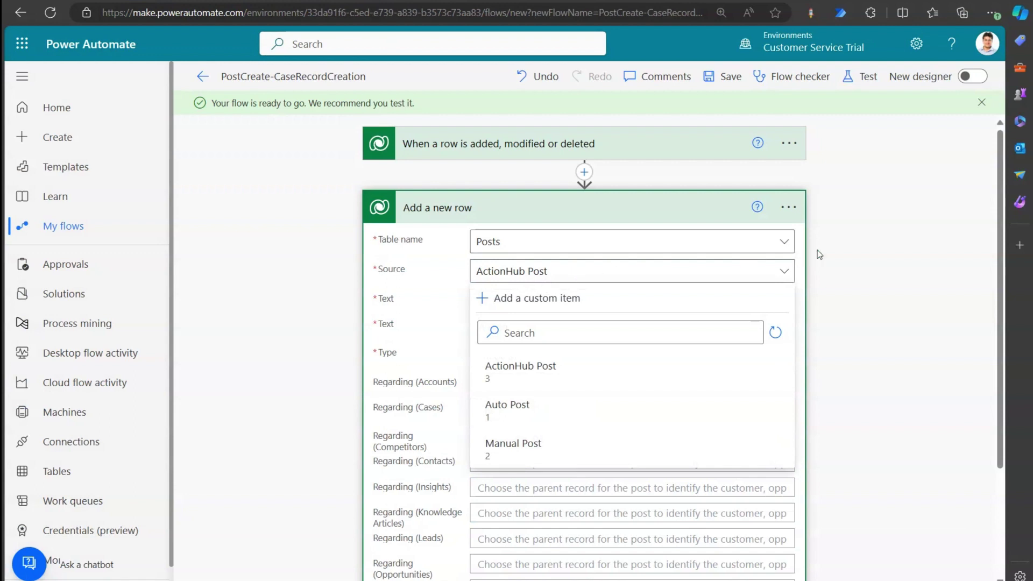
{"action": "left_click", "coordinate": [555, 275]}
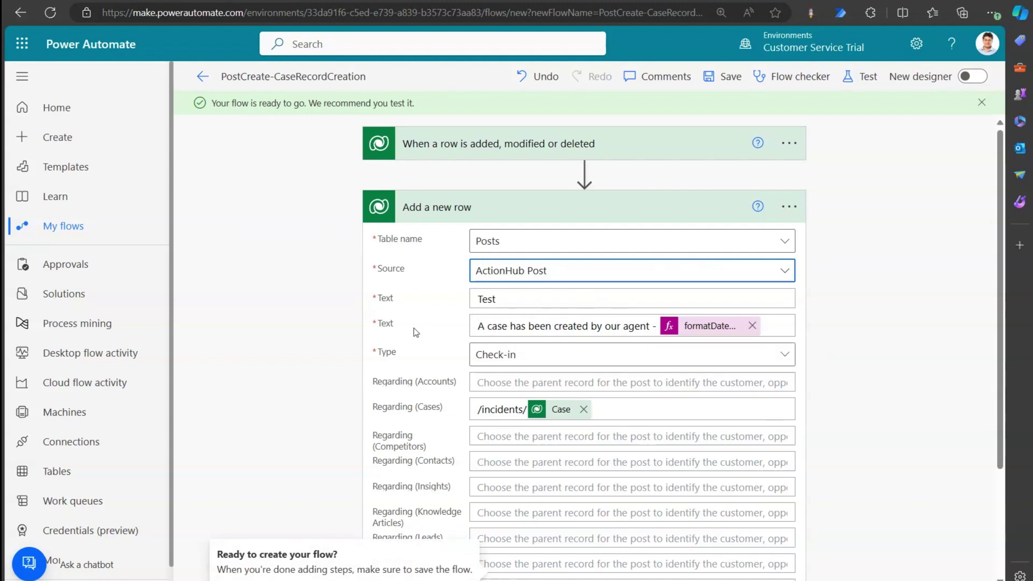
{"action": "double_click", "coordinate": [479, 299]}
{"action": "left_click", "coordinate": [512, 297]}
{"action": "left_click_drag", "start_coordinate": [472, 326], "coordinate": [559, 325]}
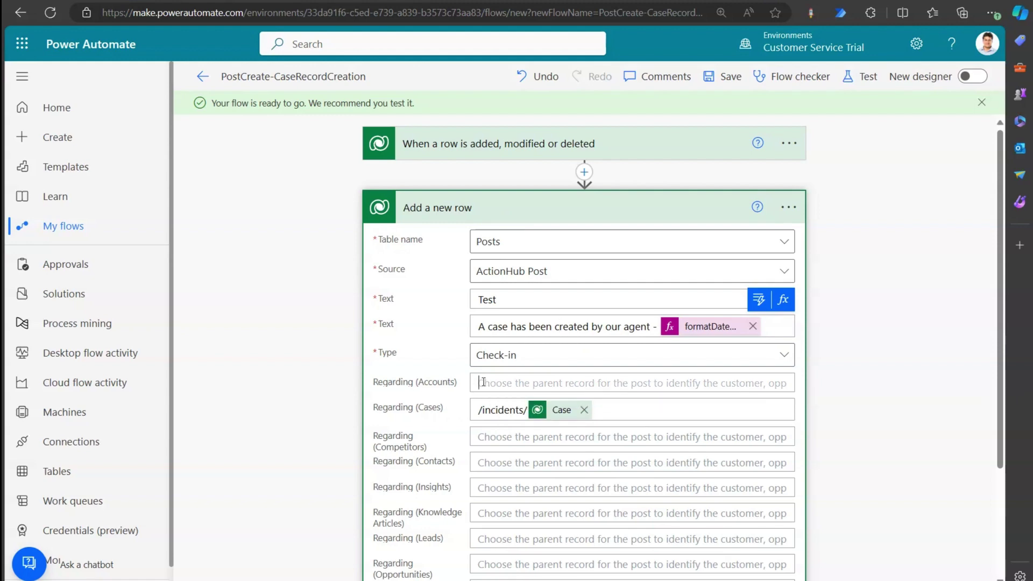
{"action": "key", "text": "Tab"}
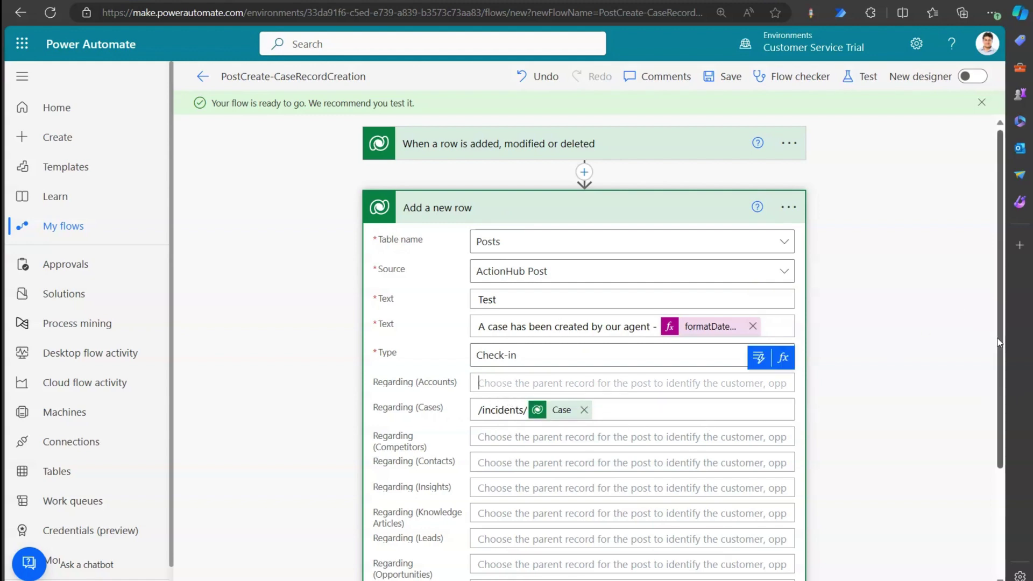
{"action": "left_click_drag", "start_coordinate": [1001, 346], "coordinate": [1010, 424]}
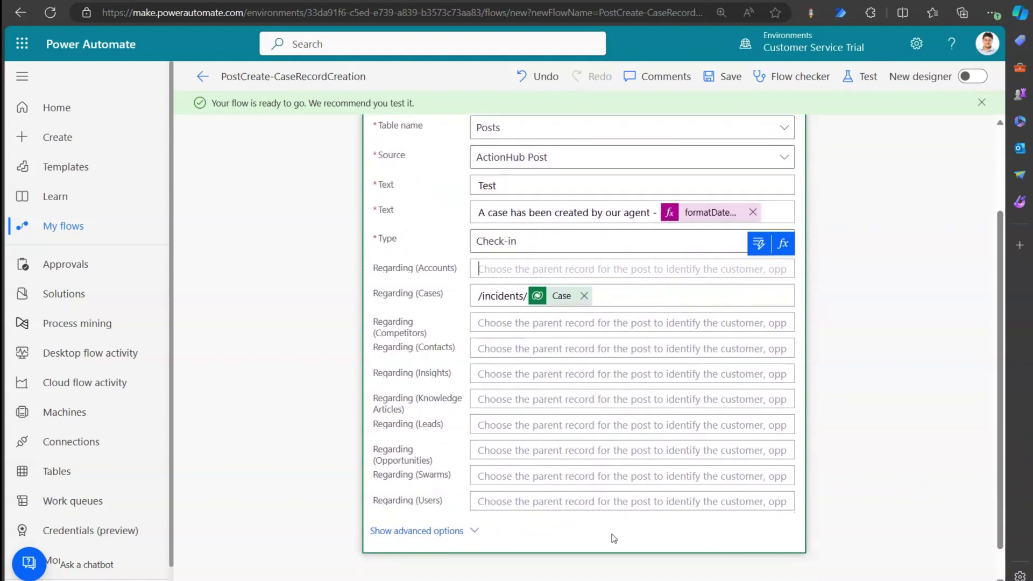
{"action": "left_click", "coordinate": [453, 537]}
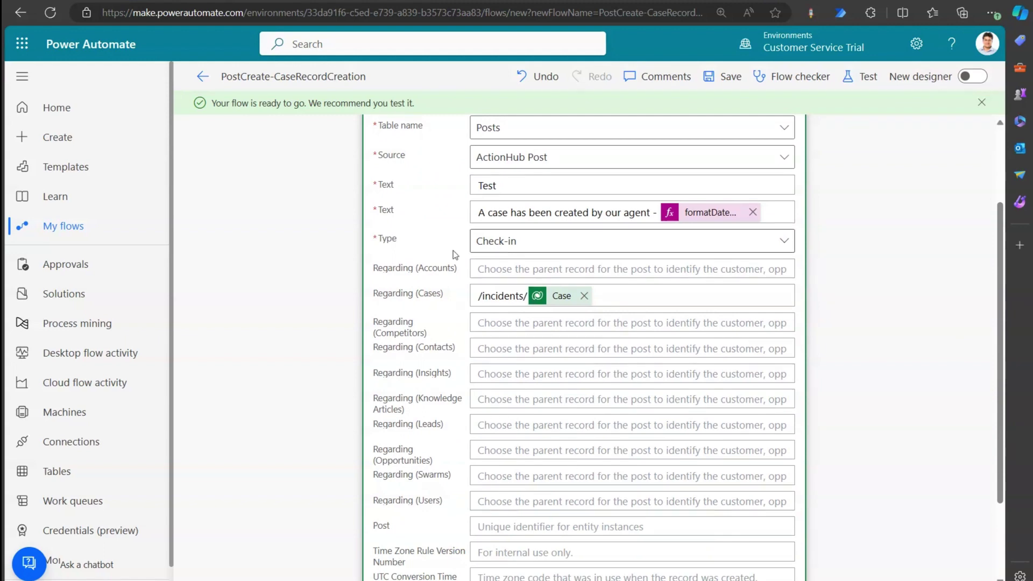
Expand the trigger card to confirm it fires on Added Cases rows at Organization scope.
{"action": "scroll", "coordinate": [1003, 377], "scroll_direction": "down", "scroll_amount": 2}
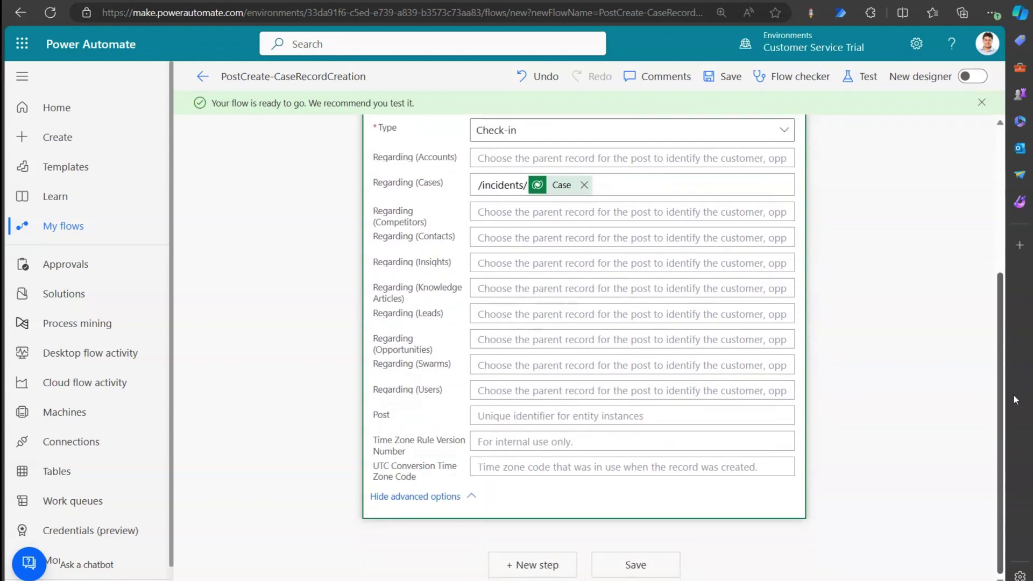
{"action": "scroll", "coordinate": [1001, 377], "scroll_direction": "up", "scroll_amount": 4}
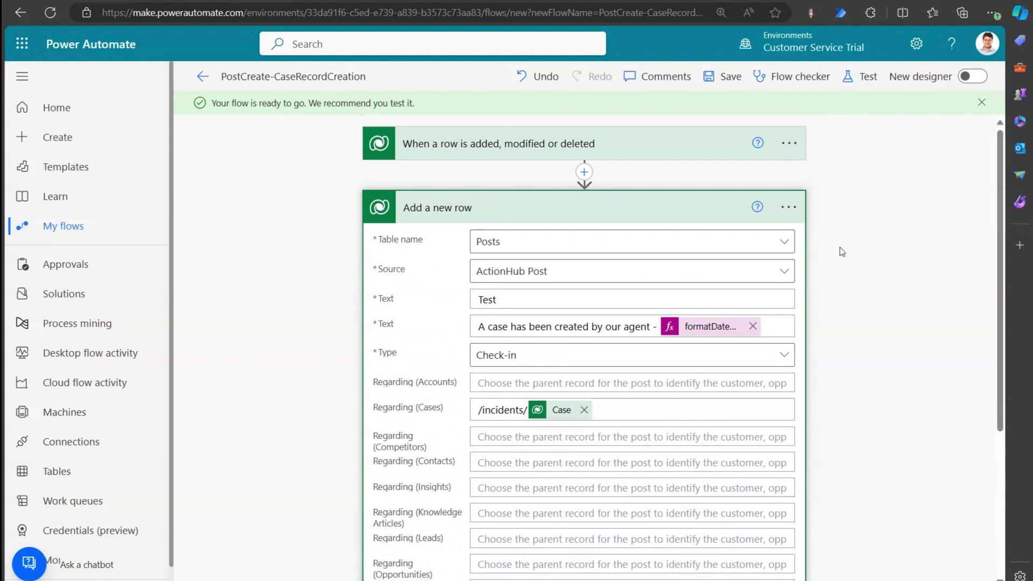
{"action": "left_click", "coordinate": [691, 143]}
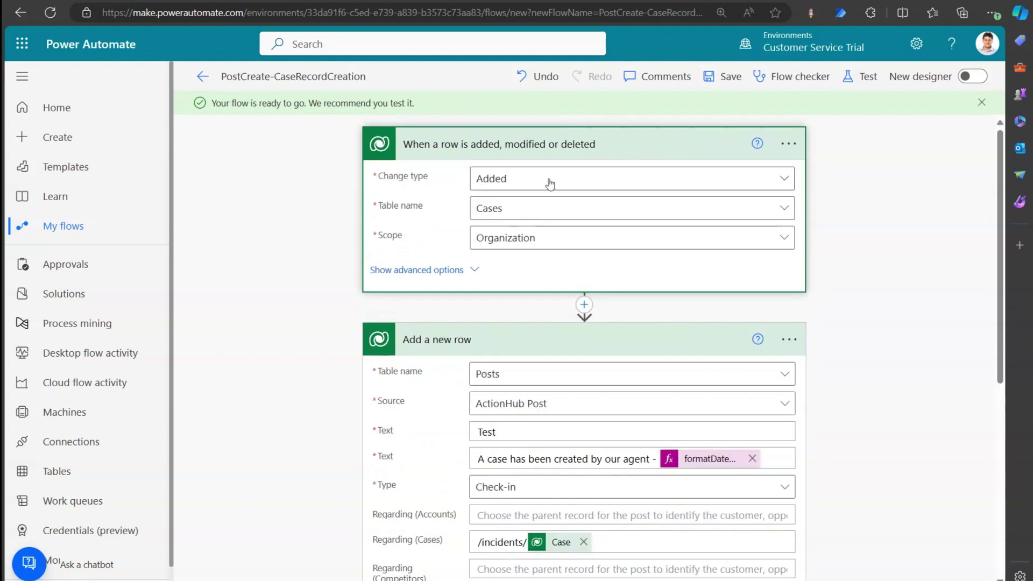